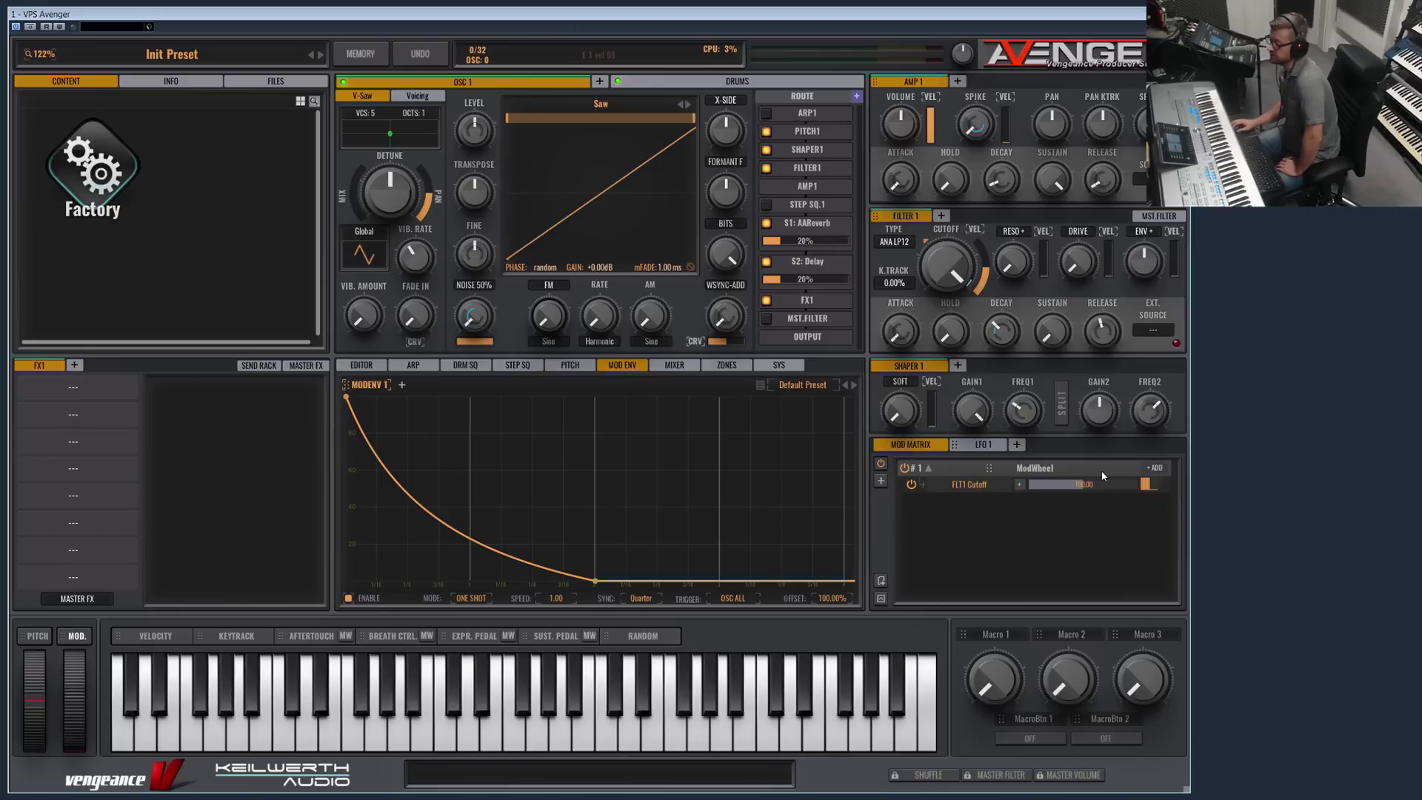
# Assign LFO 1 as a modulation source for OSC 1's Transpose.
pyautogui.click(983, 444)
pyautogui.click(909, 444)
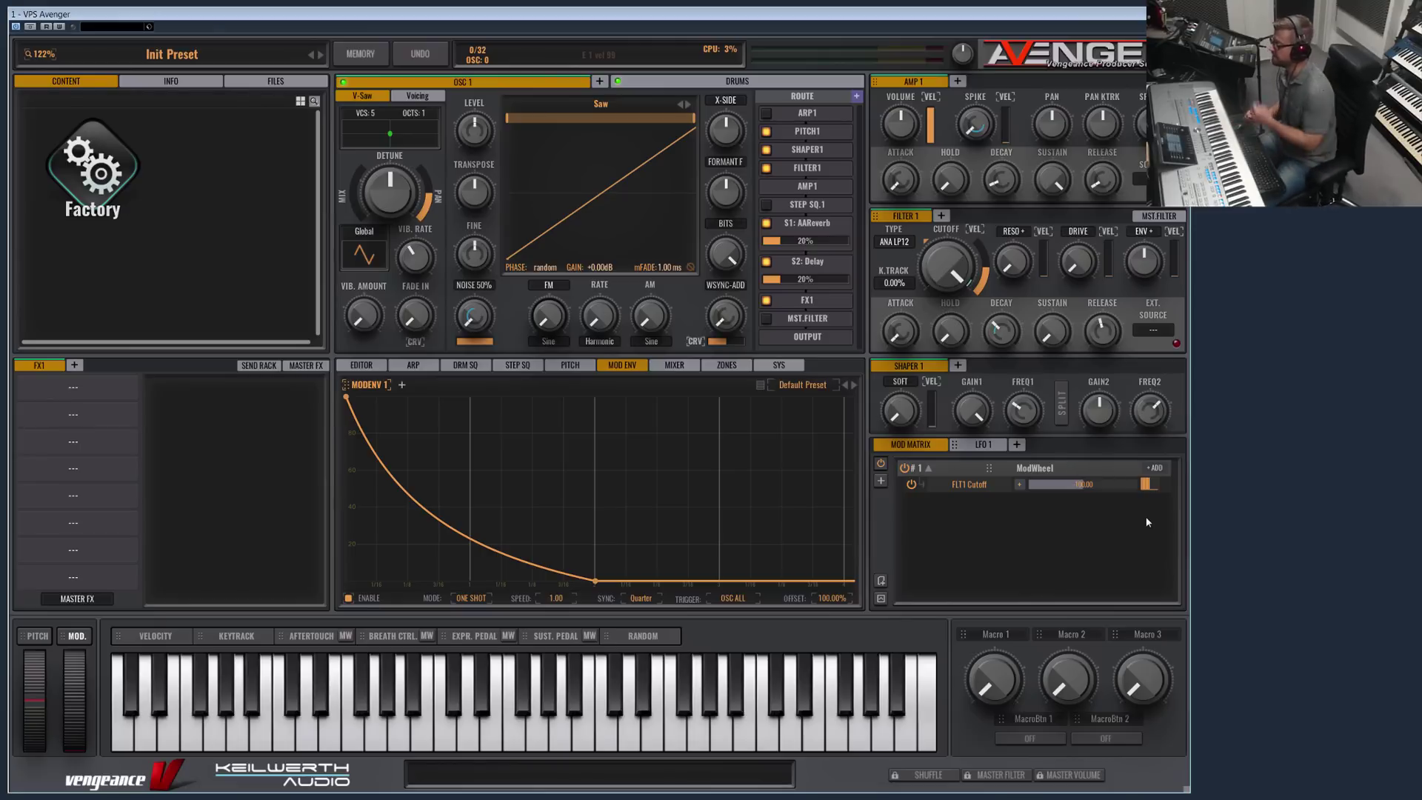
pyautogui.click(957, 446)
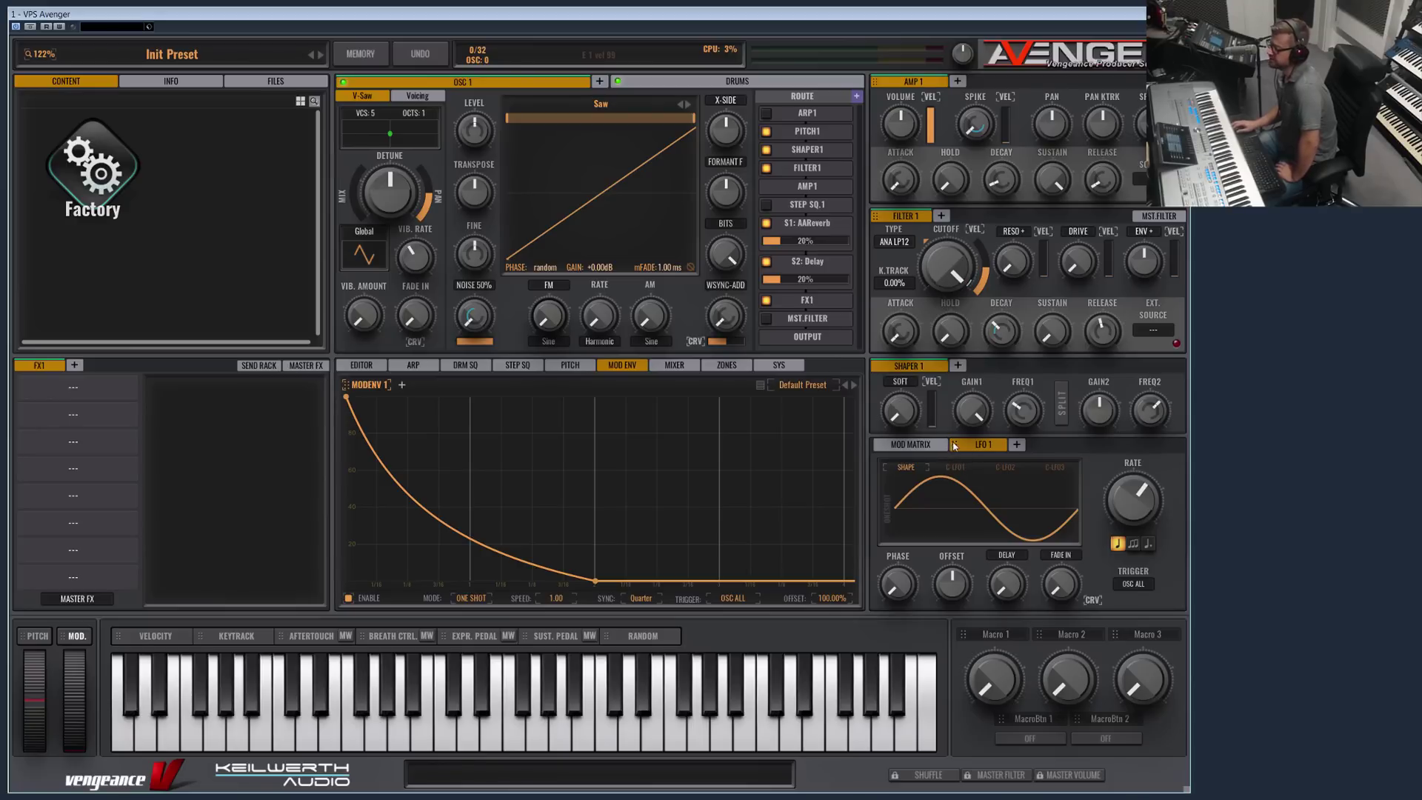
pyautogui.moveTo(954, 445); pyautogui.dragTo(477, 189)
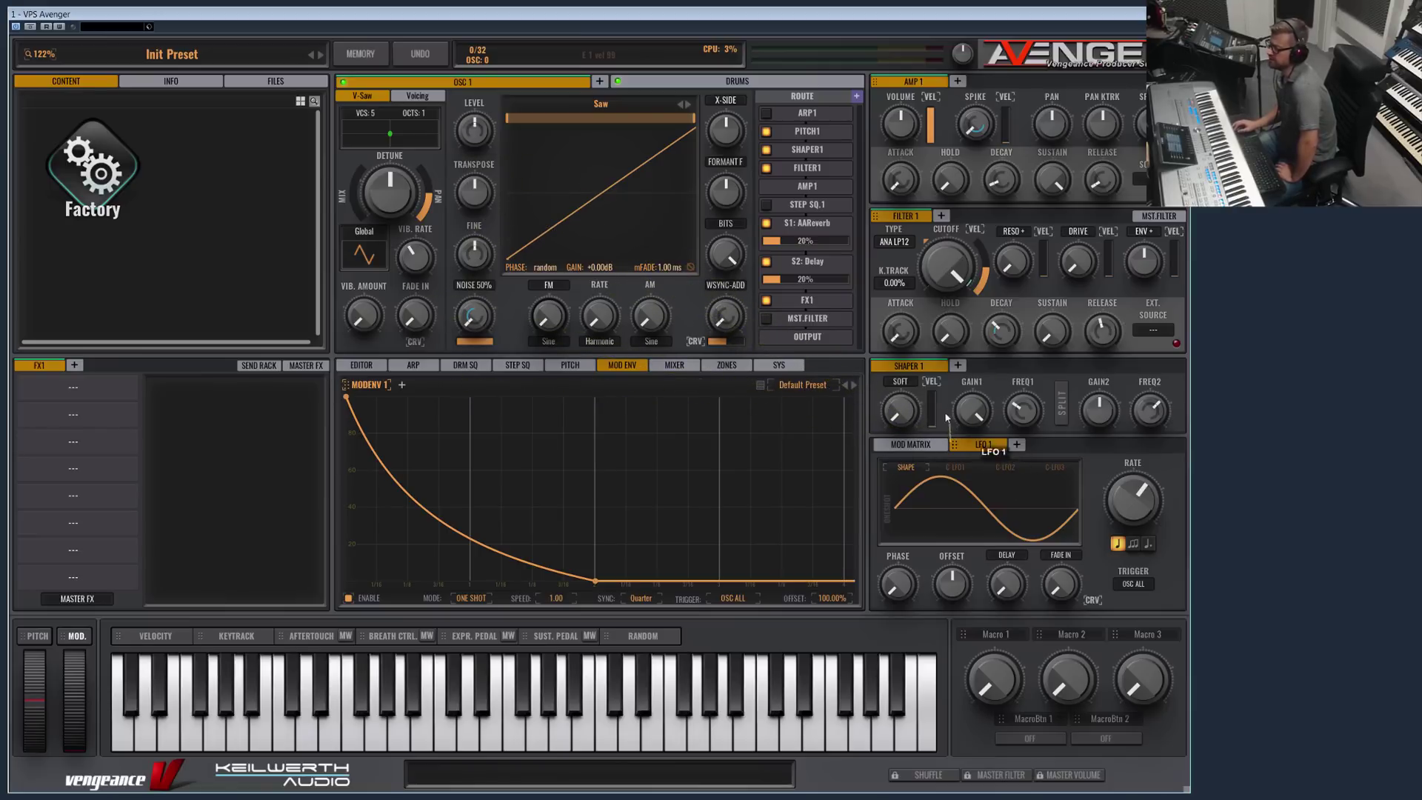
pyautogui.moveTo(954, 444); pyautogui.dragTo(462, 187)
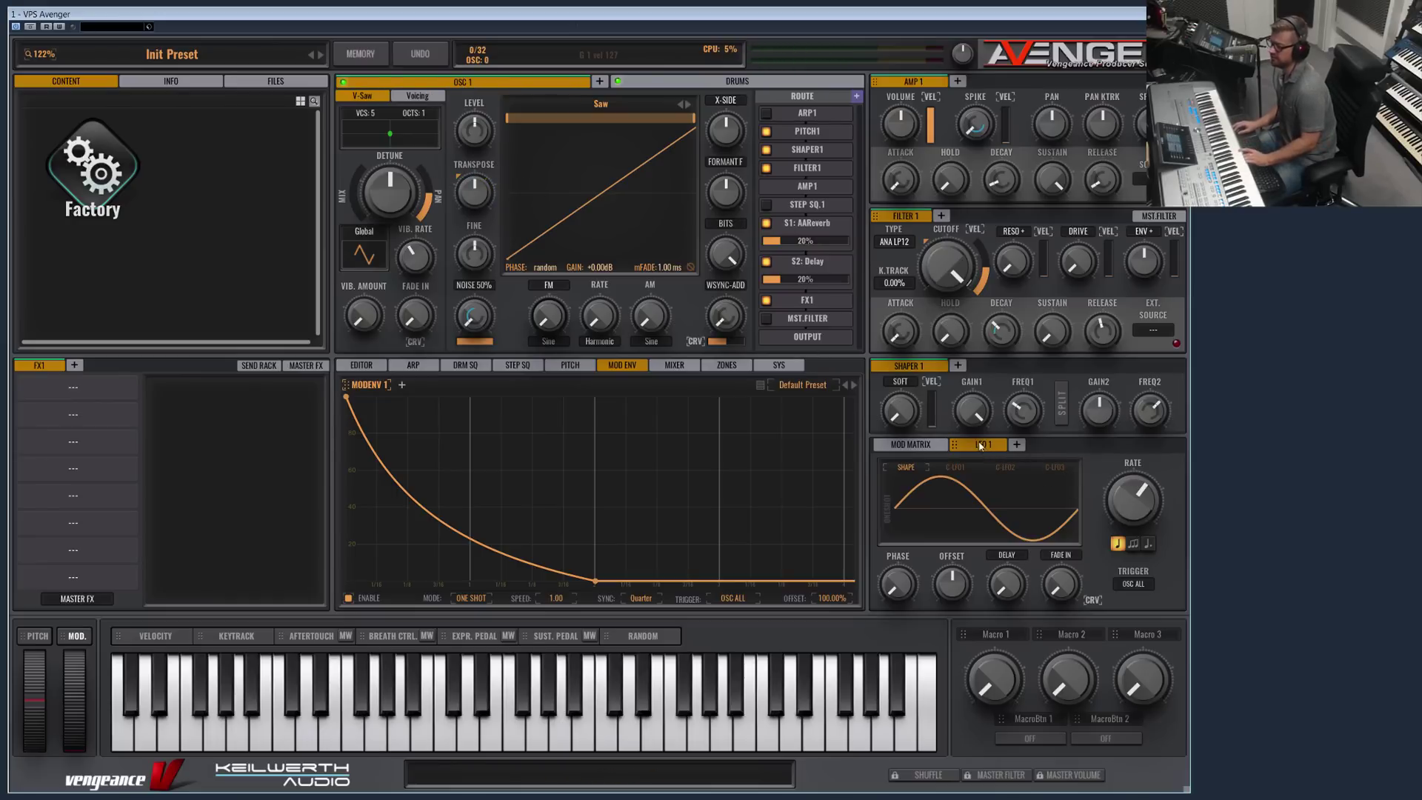
# Raise the LFO 1 modulation amount on OSC1 Transpose and view the source choices for that mod matrix slot.
pyautogui.click(912, 444)
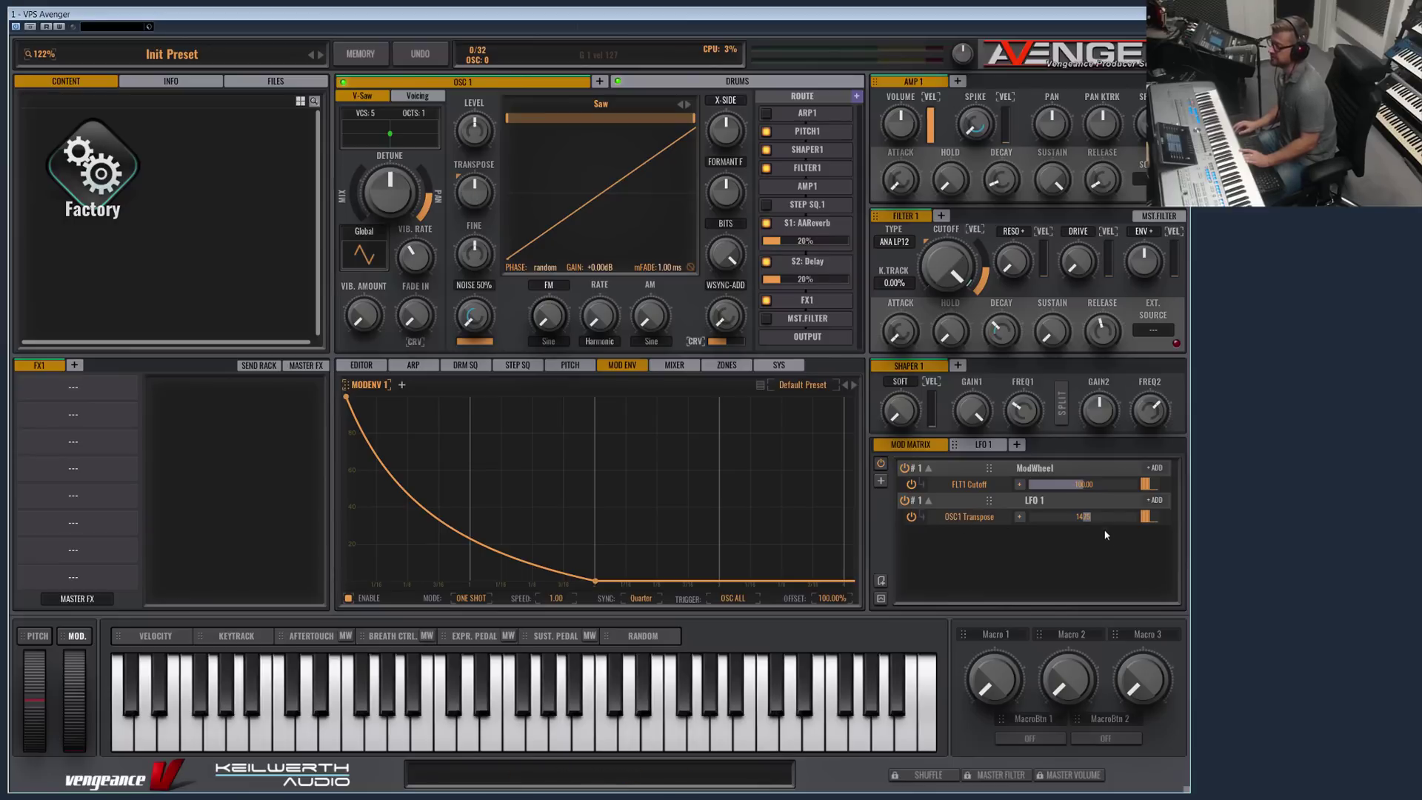
pyautogui.moveTo(1092, 520)
pyautogui.mouseDown()
pyautogui.moveTo(607, 774)
pyautogui.moveTo(488, 194)
pyautogui.moveTo(446, 207)
pyautogui.moveTo(441, 238)
pyautogui.moveTo(456, 121)
pyautogui.moveTo(468, 214)
pyautogui.moveTo(473, 196)
pyautogui.mouseUp()
pyautogui.moveTo(458, 178)
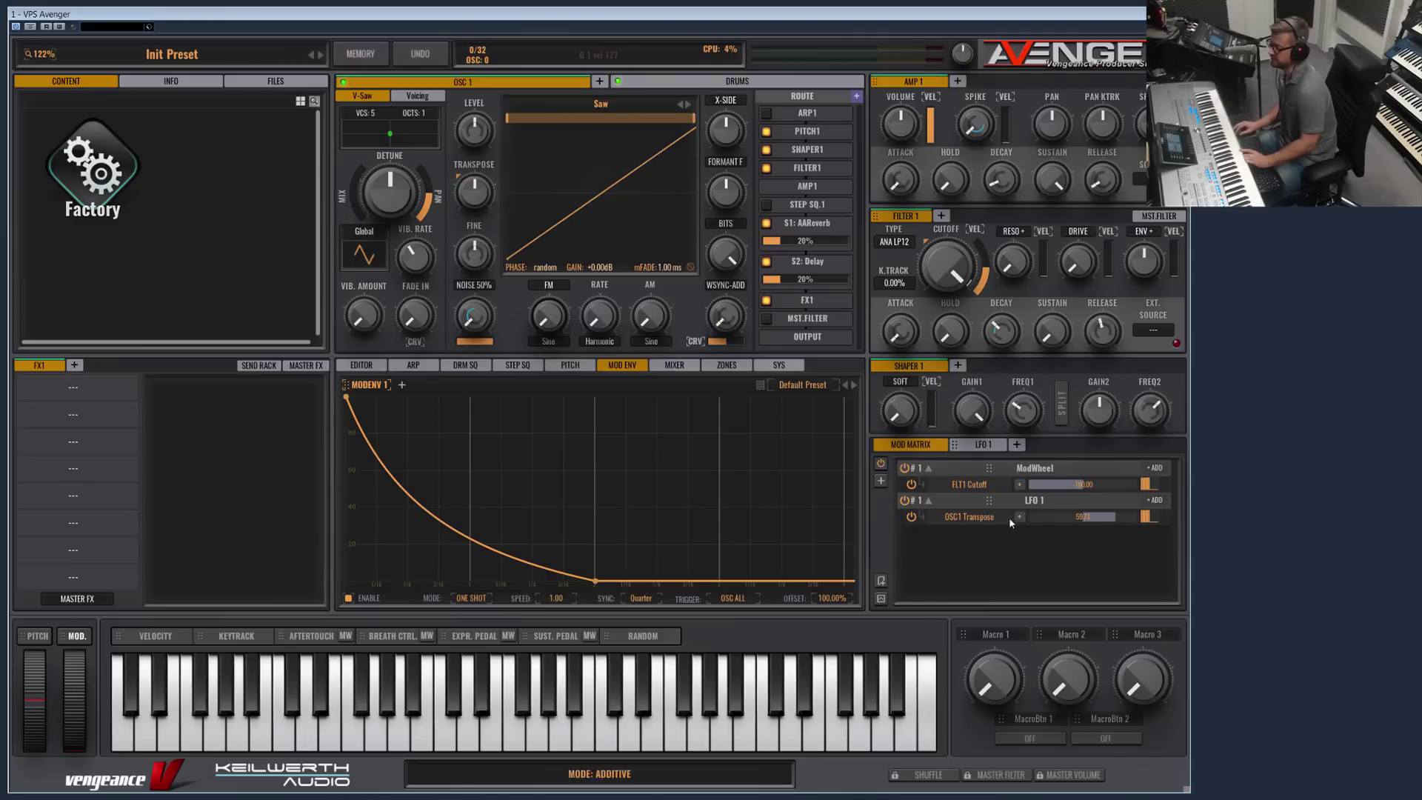
pyautogui.click(1027, 502)
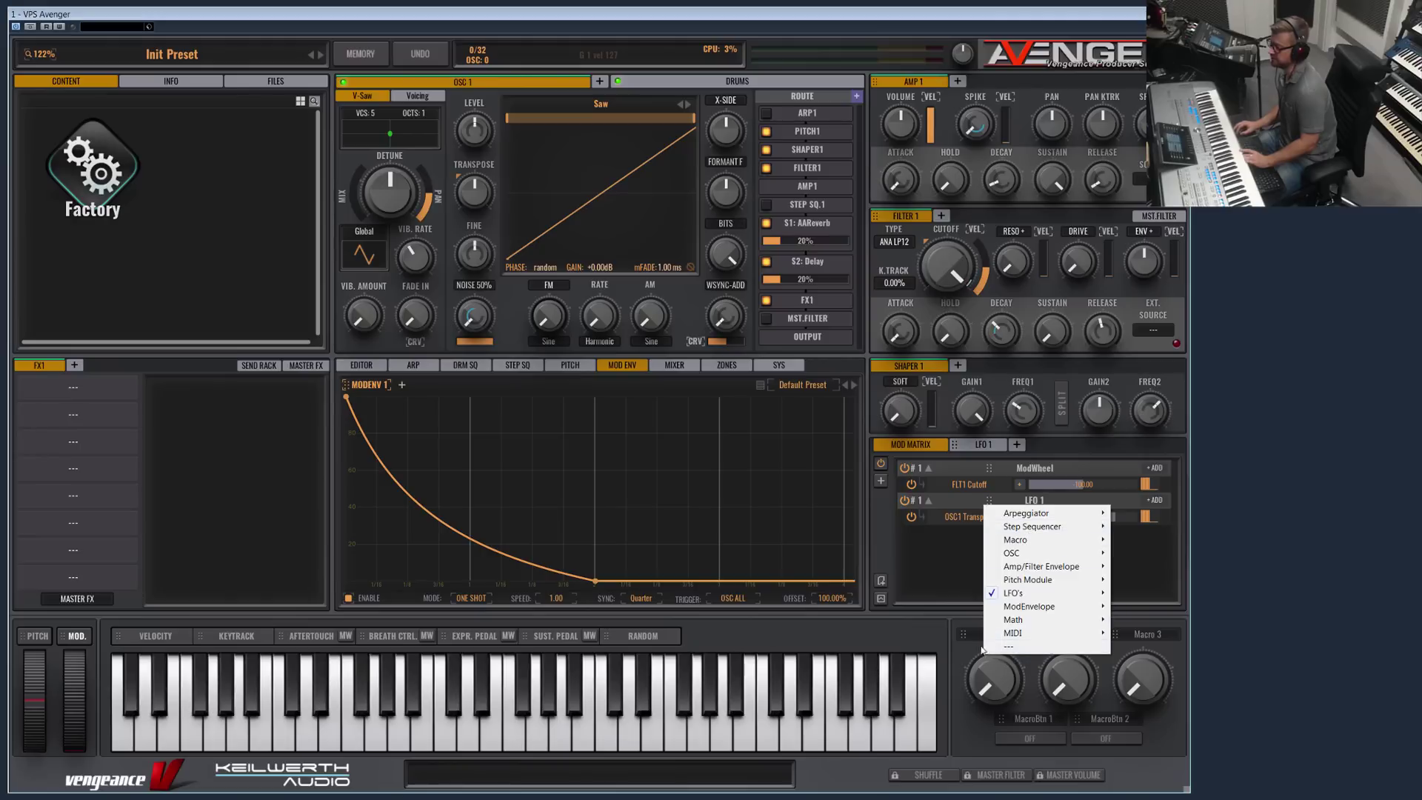
pyautogui.click(953, 545)
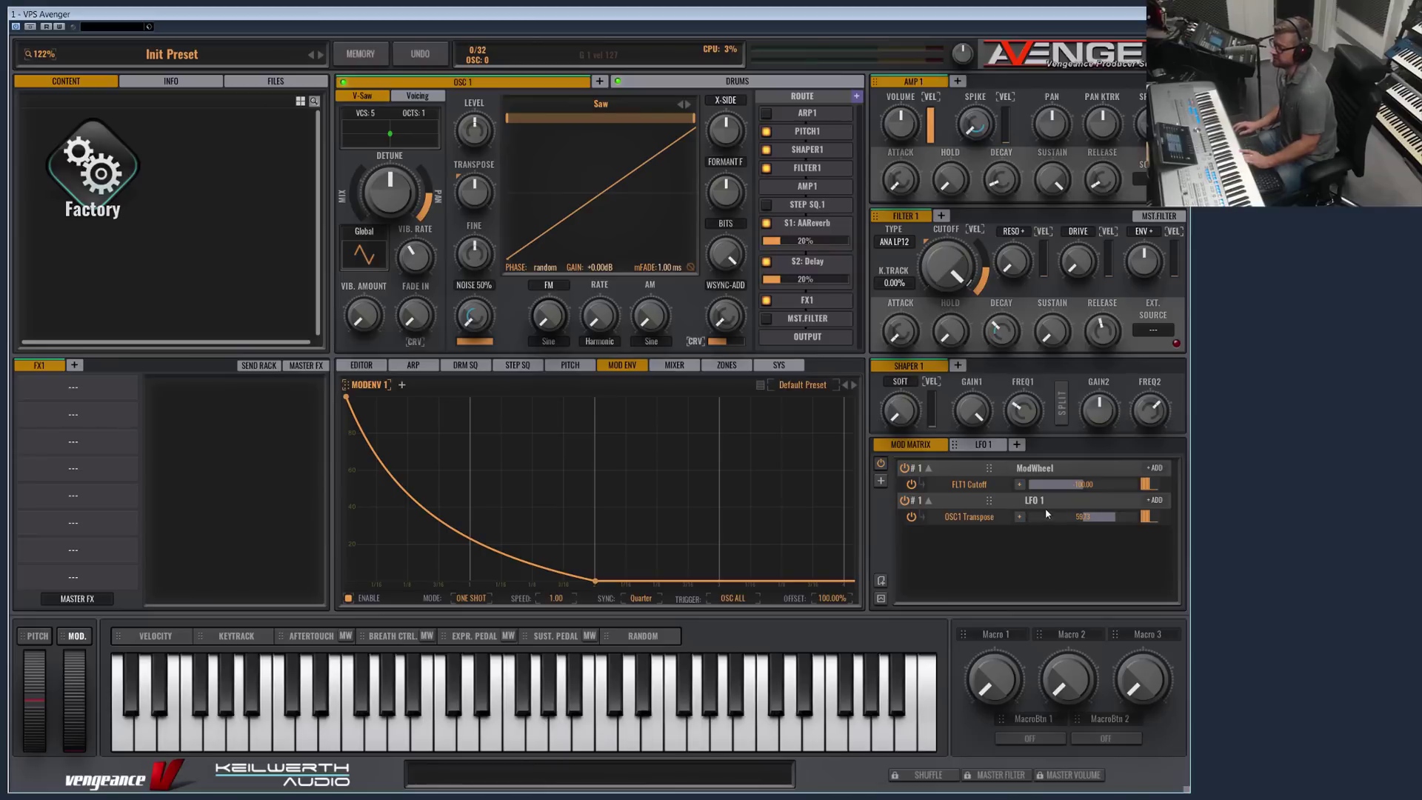
# Assign LFO 1 to Filter 1's cutoff, lower the cutoff to around mid-range, and check the routing in the mod matrix.
pyautogui.click(955, 448)
pyautogui.moveTo(943, 264)
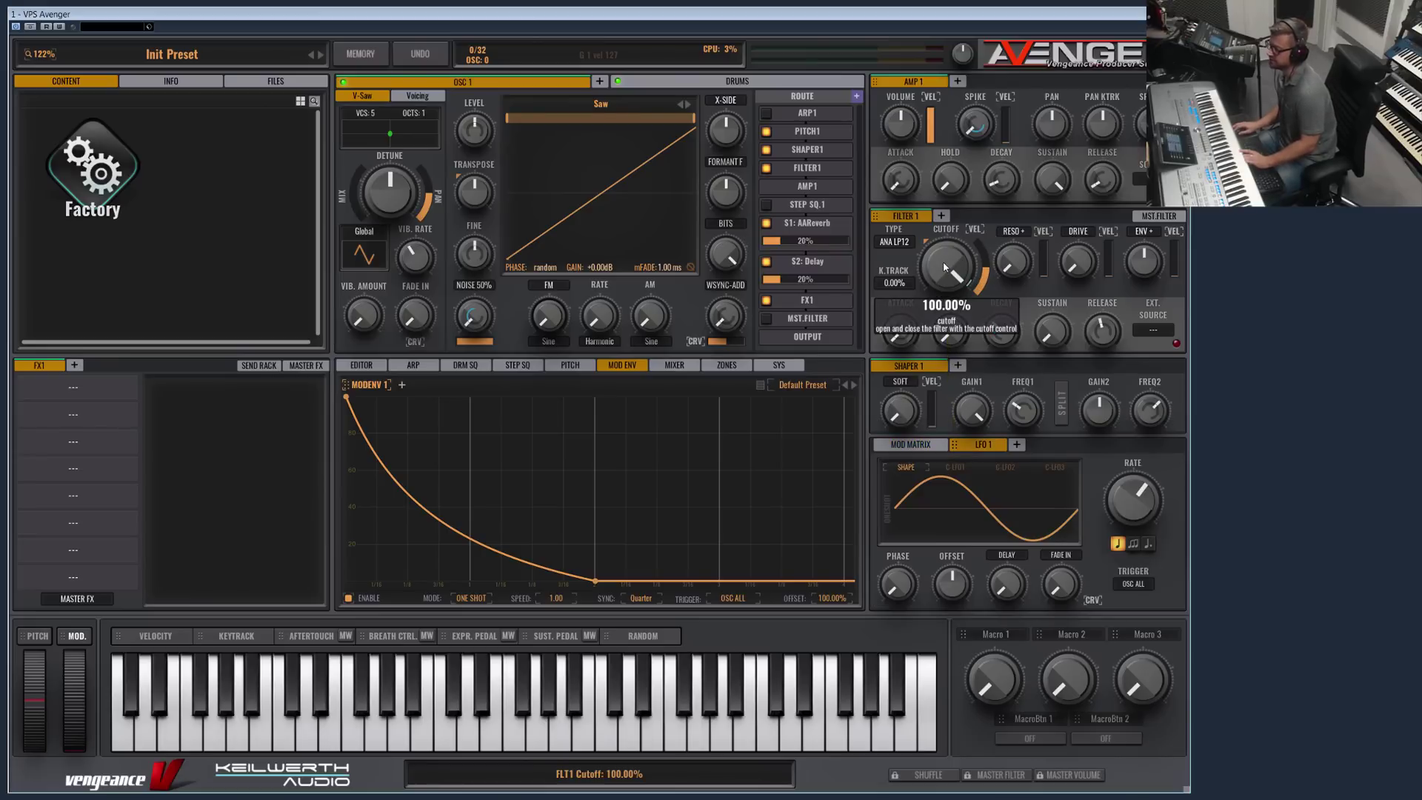
pyautogui.moveTo(943, 260)
pyautogui.mouseDown()
pyautogui.moveTo(939, 302)
pyautogui.moveTo(937, 242)
pyautogui.mouseUp()
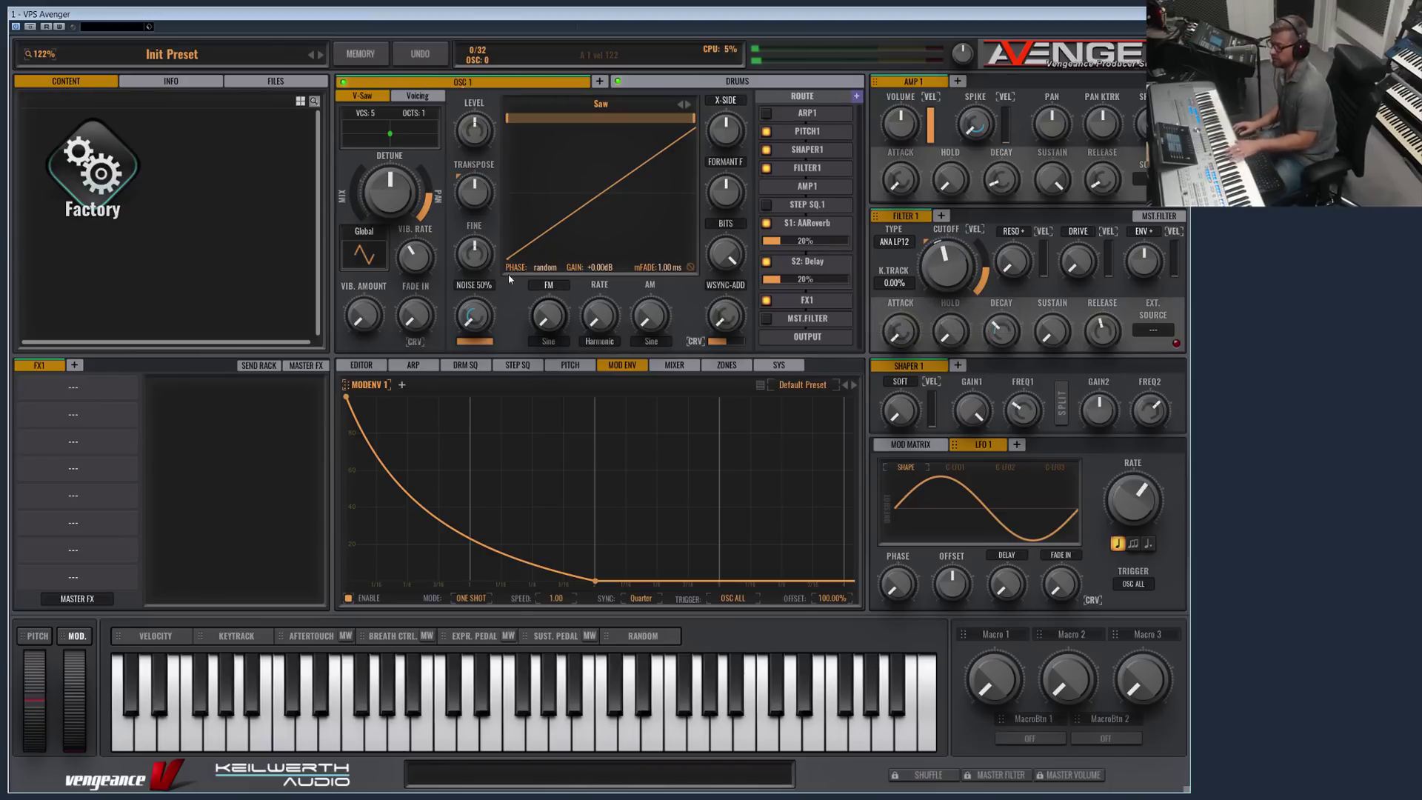
pyautogui.click(910, 444)
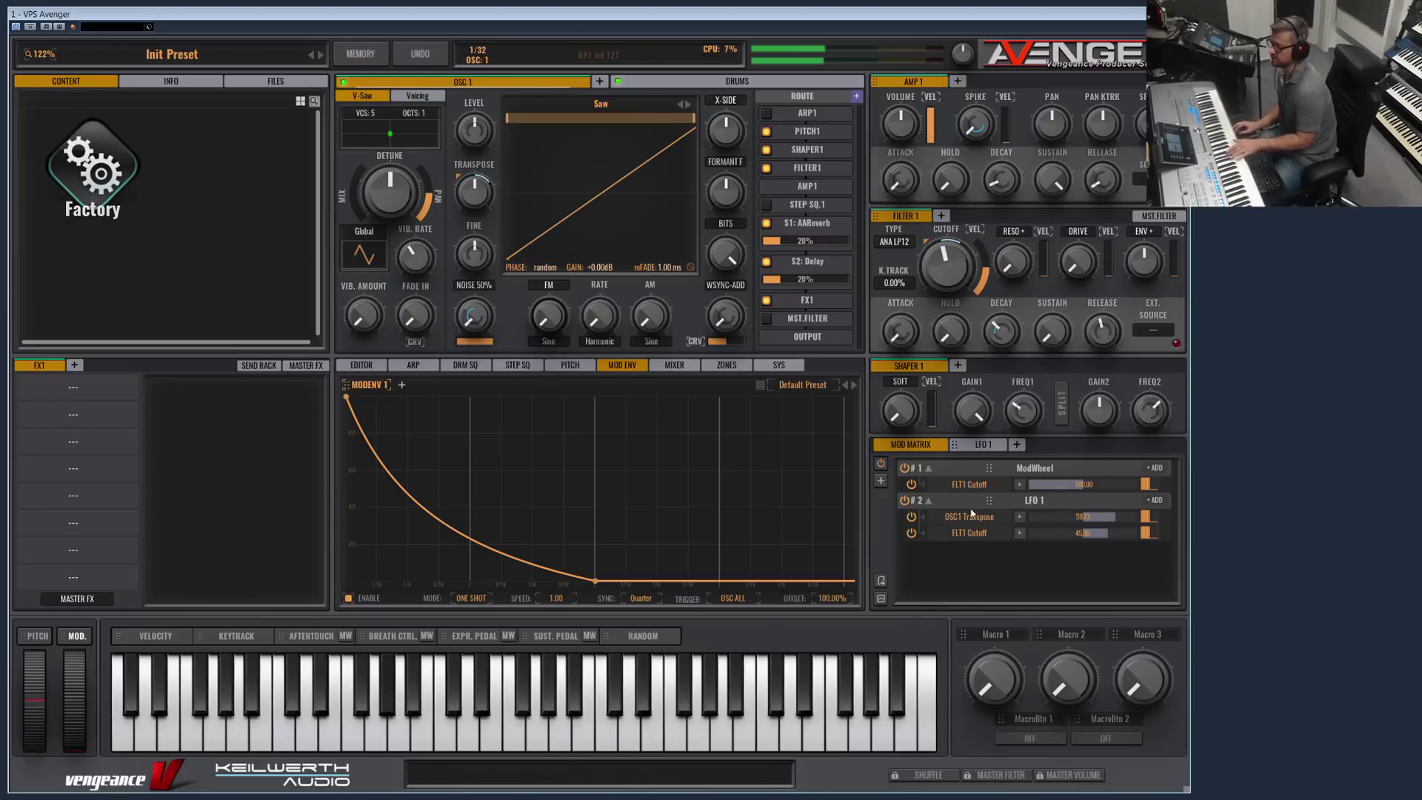
# Assign LFO 1 to OSC 1's FM amount and return to the LFO 1 settings.
pyautogui.moveTo(960, 446)
pyautogui.mouseDown()
pyautogui.moveTo(815, 212)
pyautogui.moveTo(608, 268)
pyautogui.moveTo(730, 285)
pyautogui.moveTo(545, 316)
pyautogui.mouseUp()
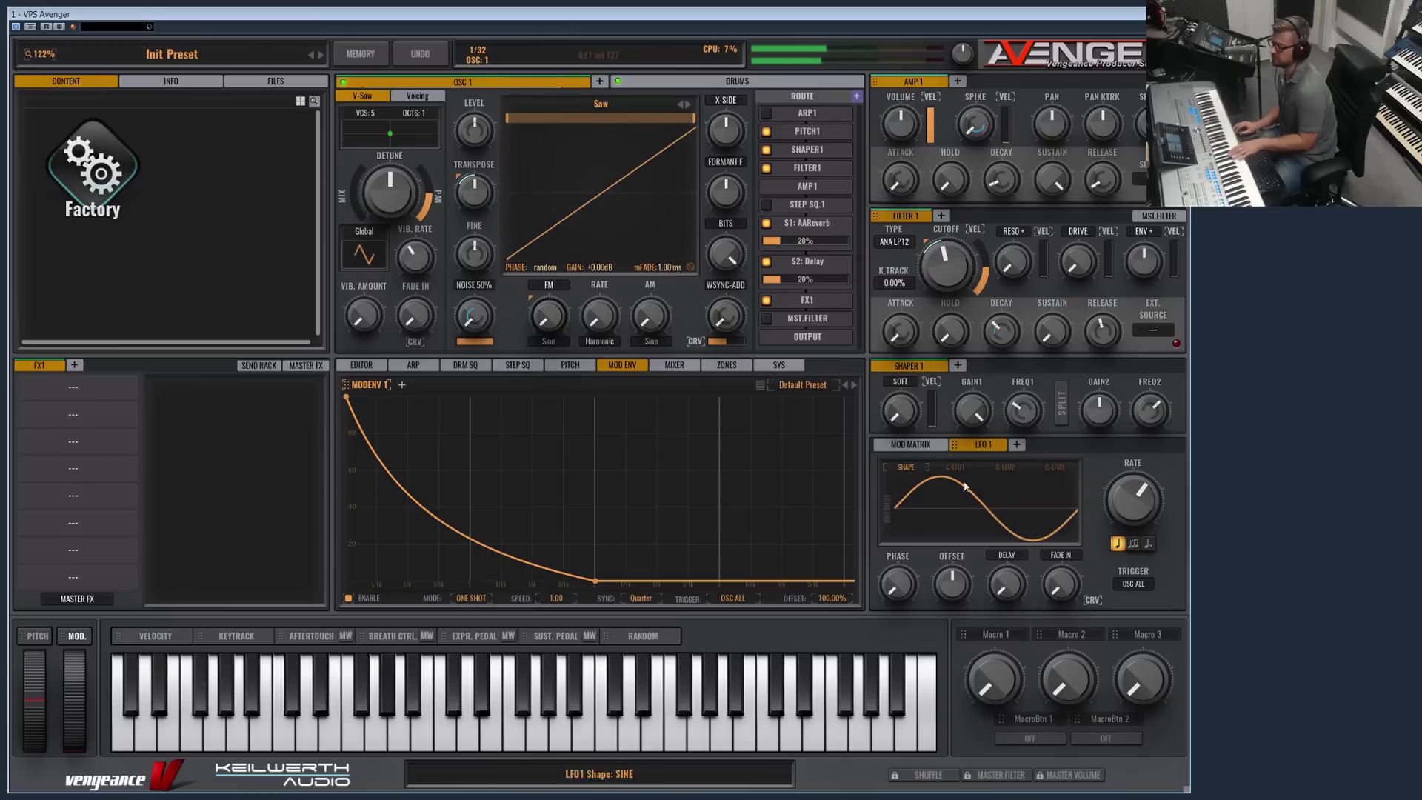
pyautogui.click(910, 445)
pyautogui.click(983, 444)
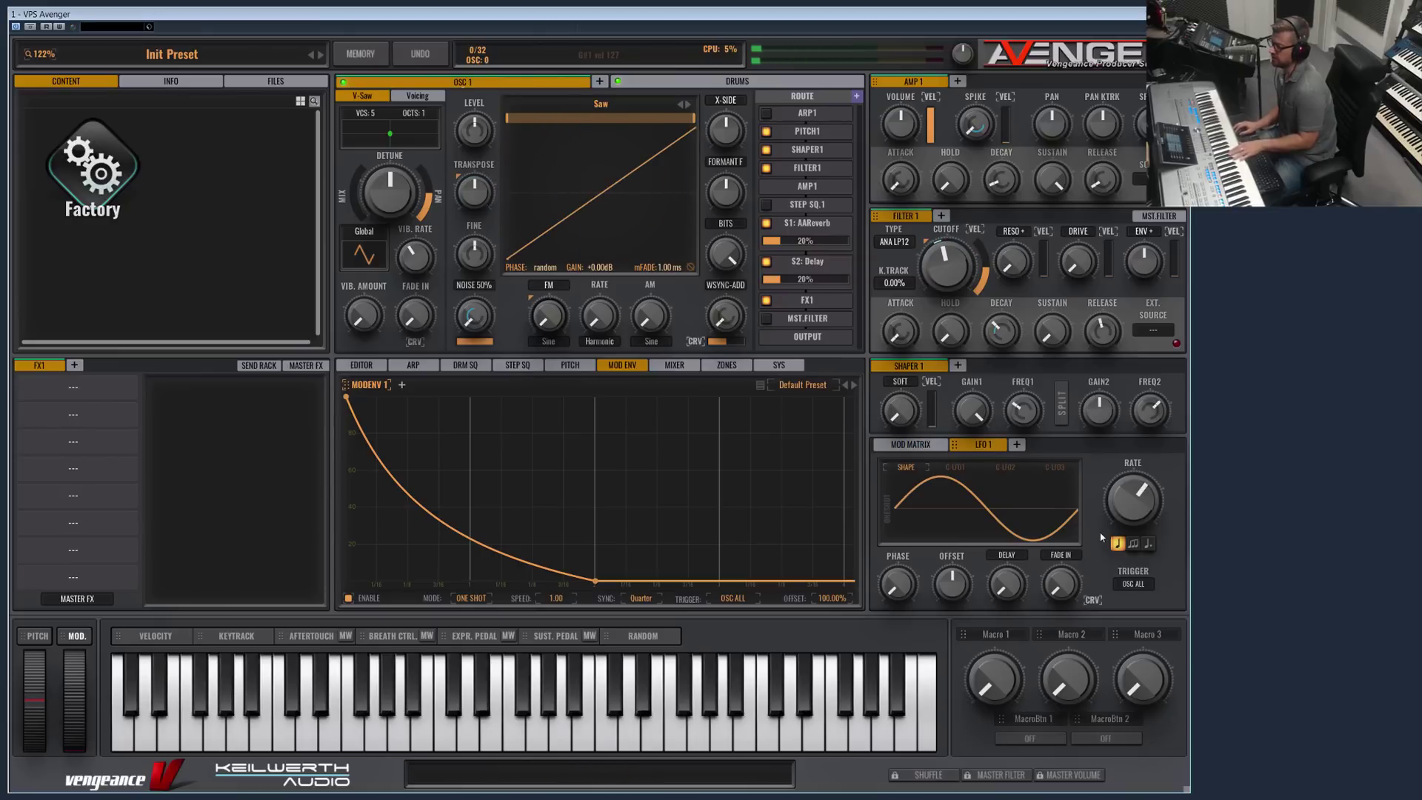
# Try LFO 1 free-running at different speeds, and re-enable straight tempo sync with a rate of 1/4.
pyautogui.click(1118, 543)
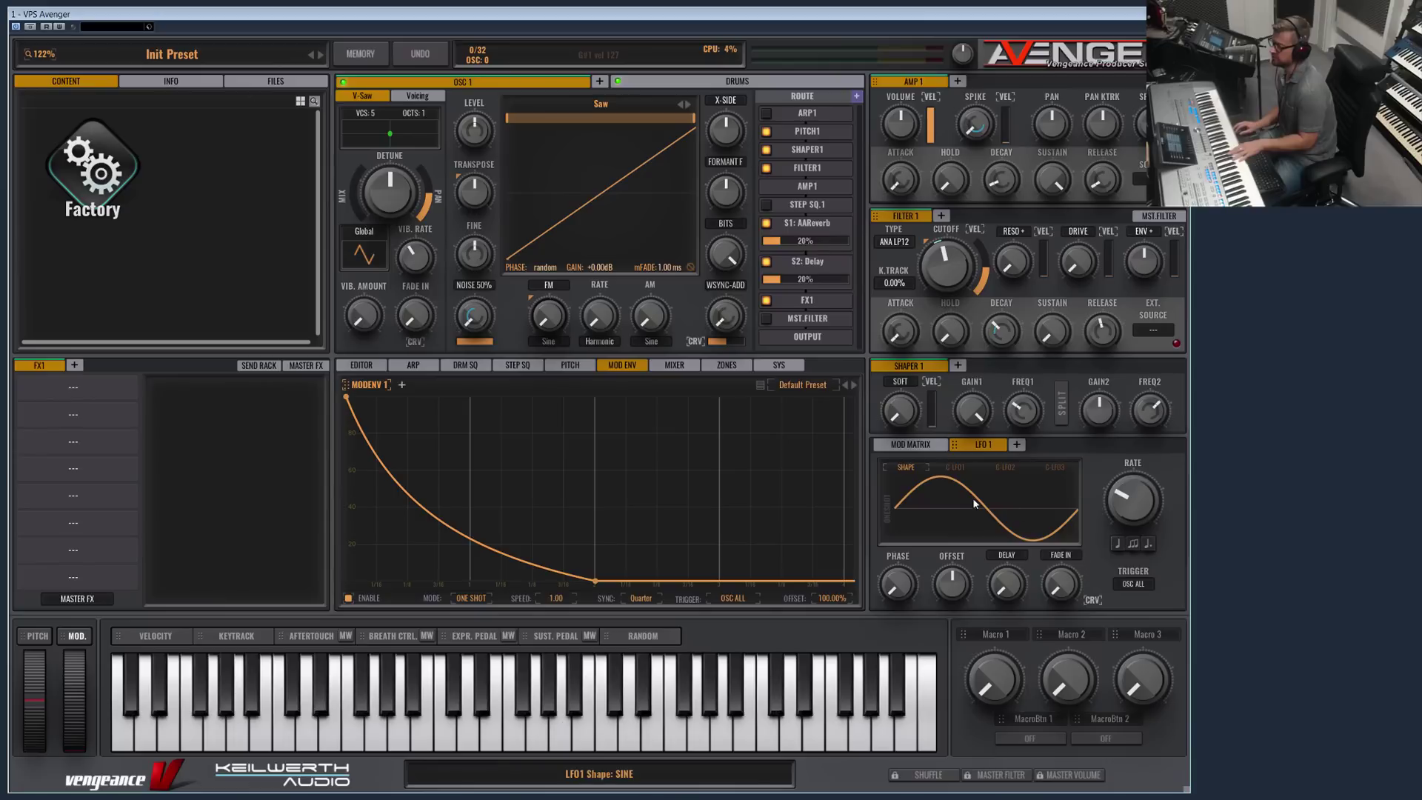
pyautogui.moveTo(1138, 508)
pyautogui.mouseDown()
pyautogui.moveTo(1143, 433)
pyautogui.moveTo(1141, 523)
pyautogui.mouseUp()
pyautogui.doubleClick(1141, 529)
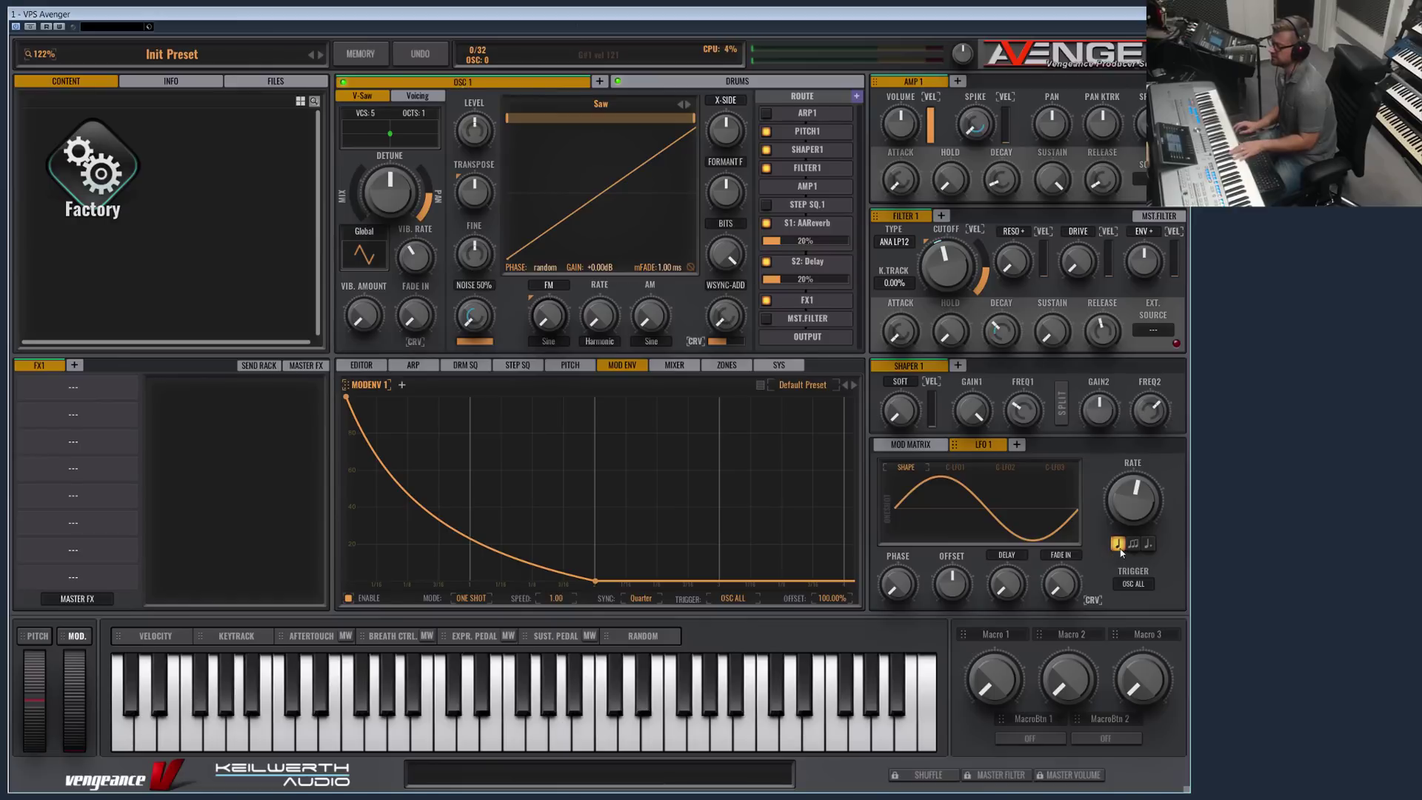
pyautogui.click(1118, 547)
pyautogui.moveTo(1130, 519); pyautogui.dragTo(1131, 501)
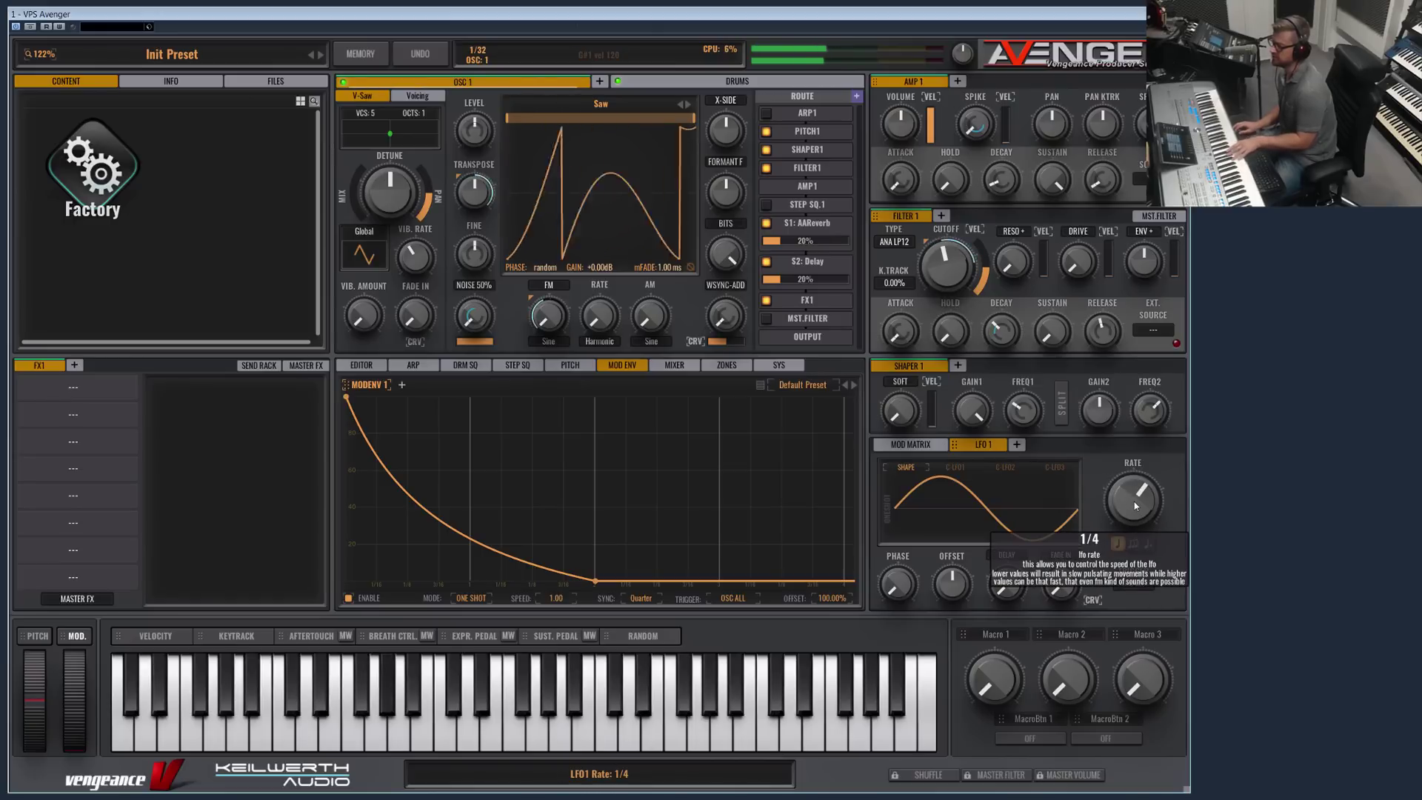
# Try faster synced LFO 1 rates with triplet timing at 1/8T and dotted timing at 1/4D.
pyautogui.moveTo(1134, 501); pyautogui.dragTo(1151, 474)
pyautogui.click(1133, 544)
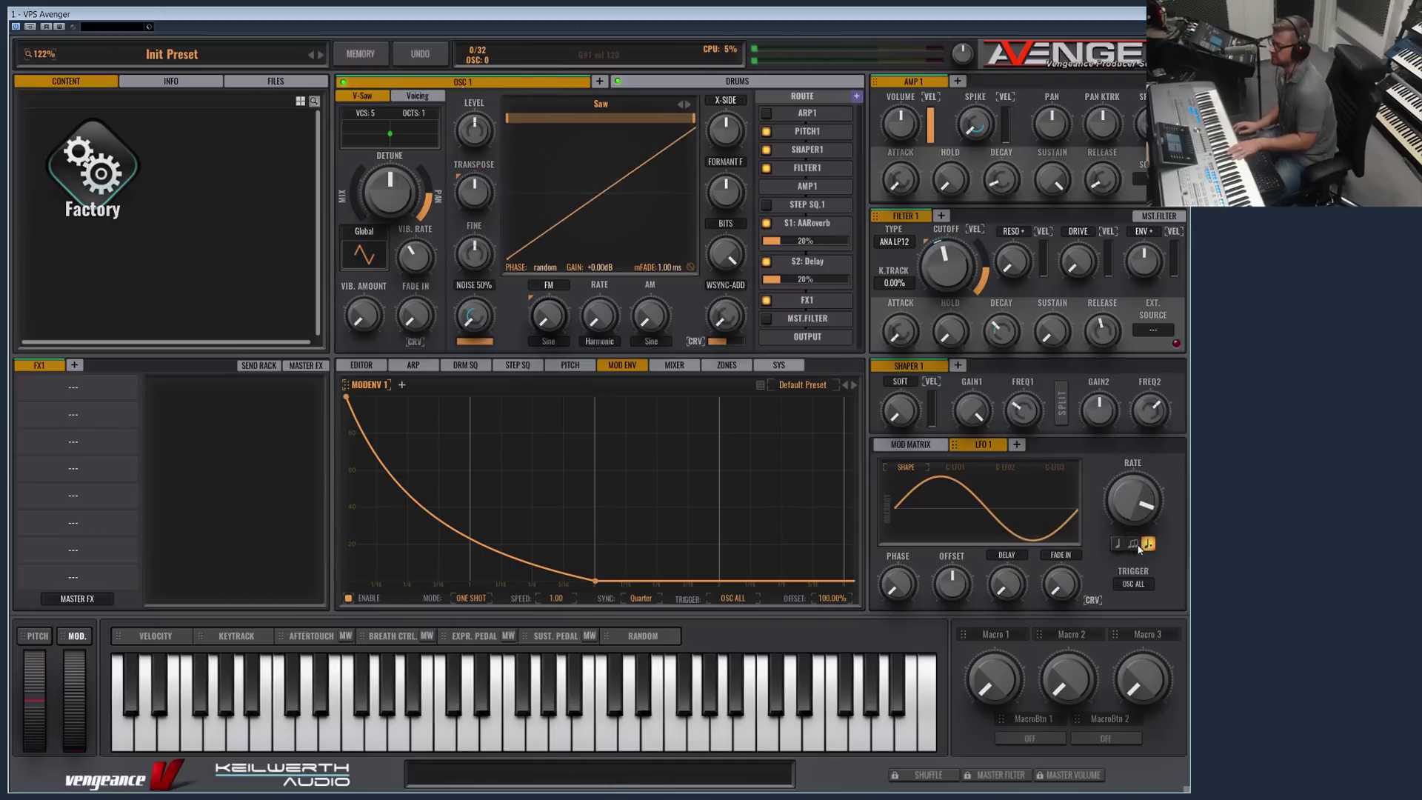
pyautogui.scroll(2, 1127, 545)
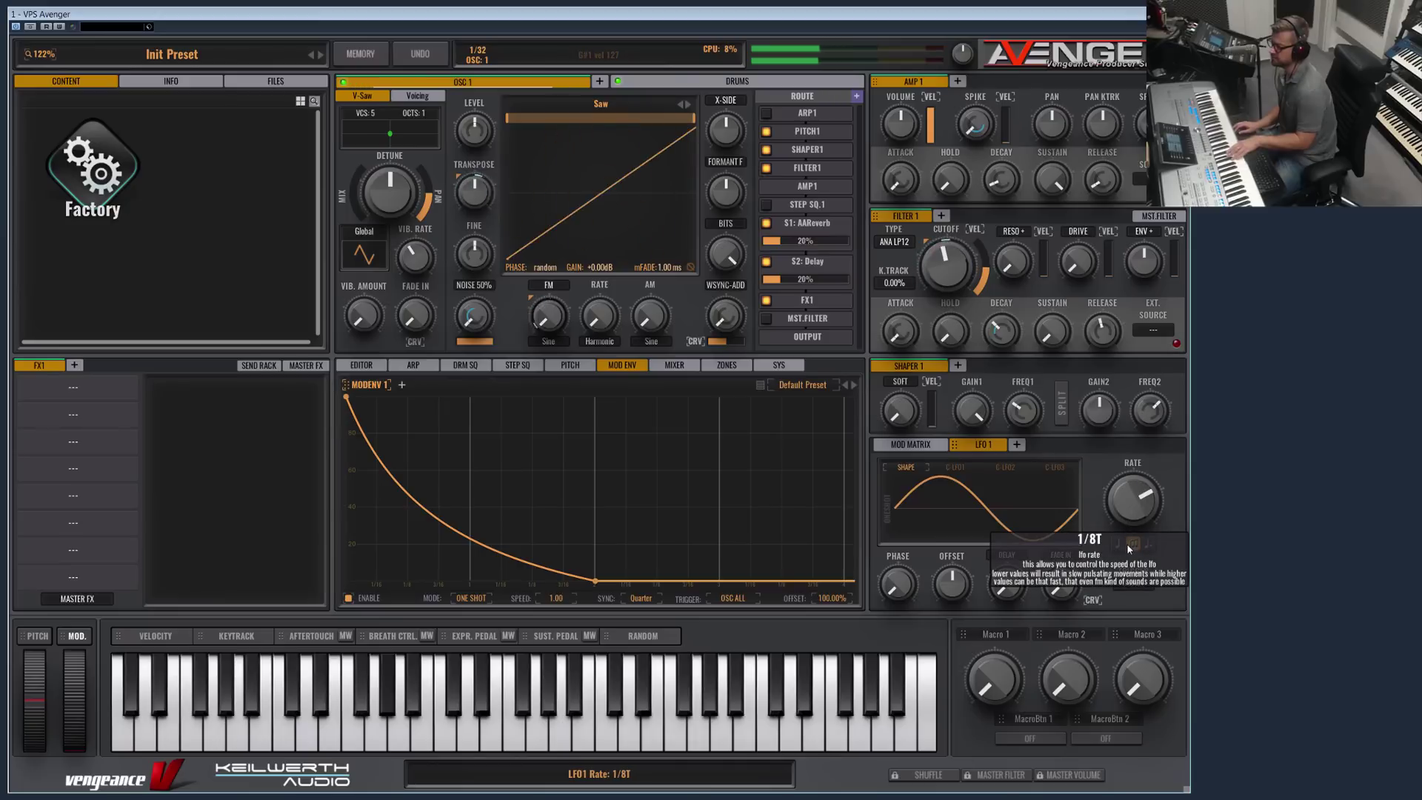
pyautogui.click(1144, 543)
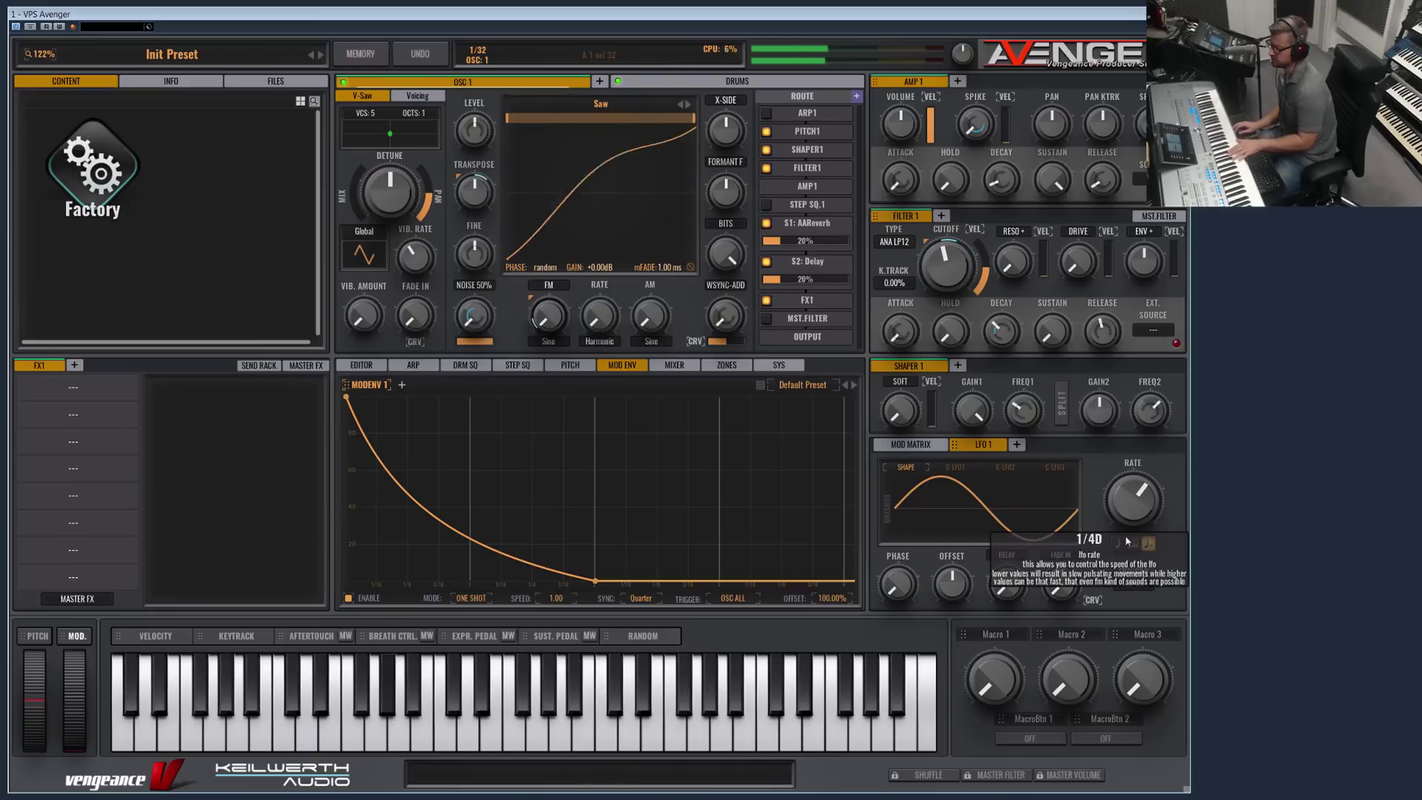
# Turn off LFO 1's tempo sync and try the SQUARE shape with the rate raised to about 10.81 Hz.
pyautogui.click(1117, 543)
pyautogui.moveTo(1131, 511); pyautogui.dragTo(1139, 613)
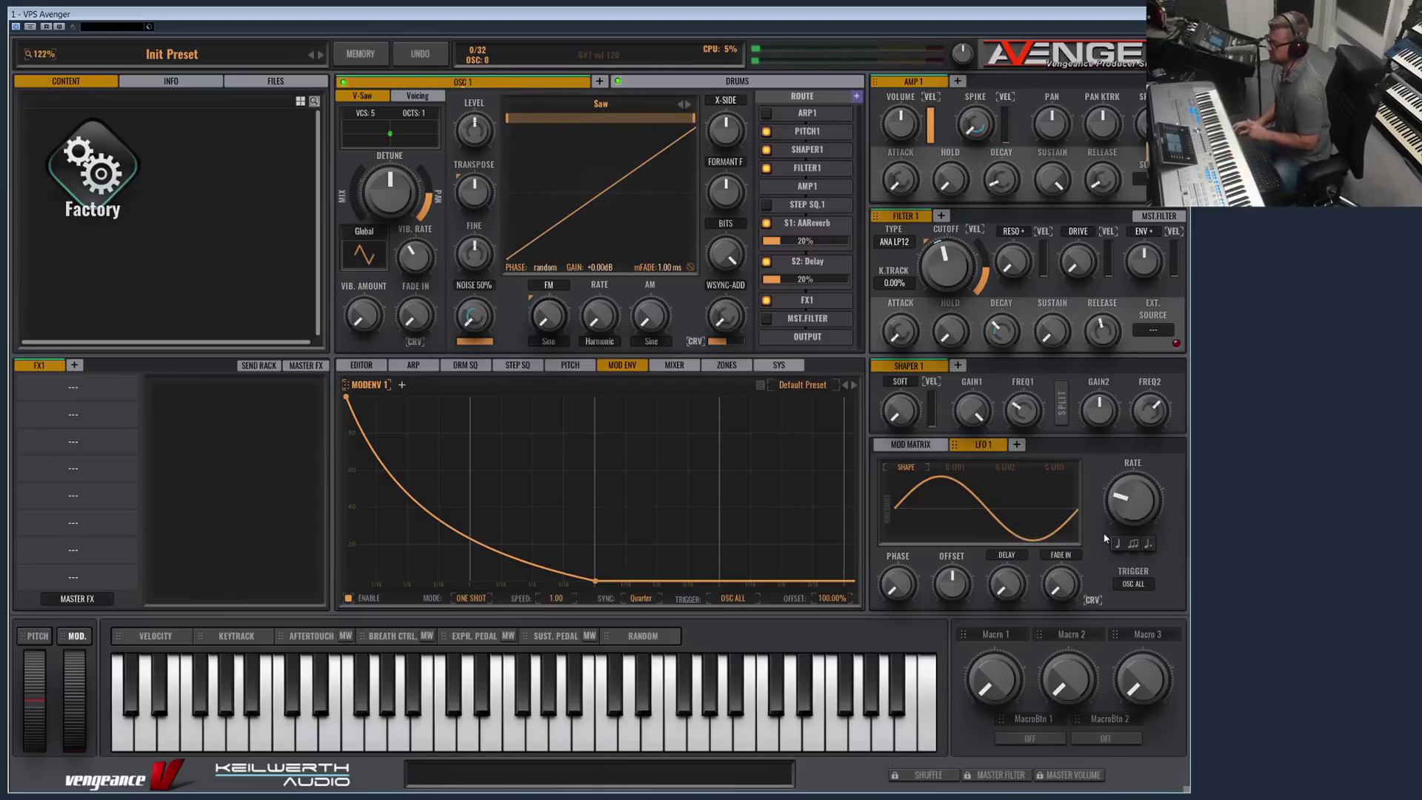
pyautogui.click(951, 493)
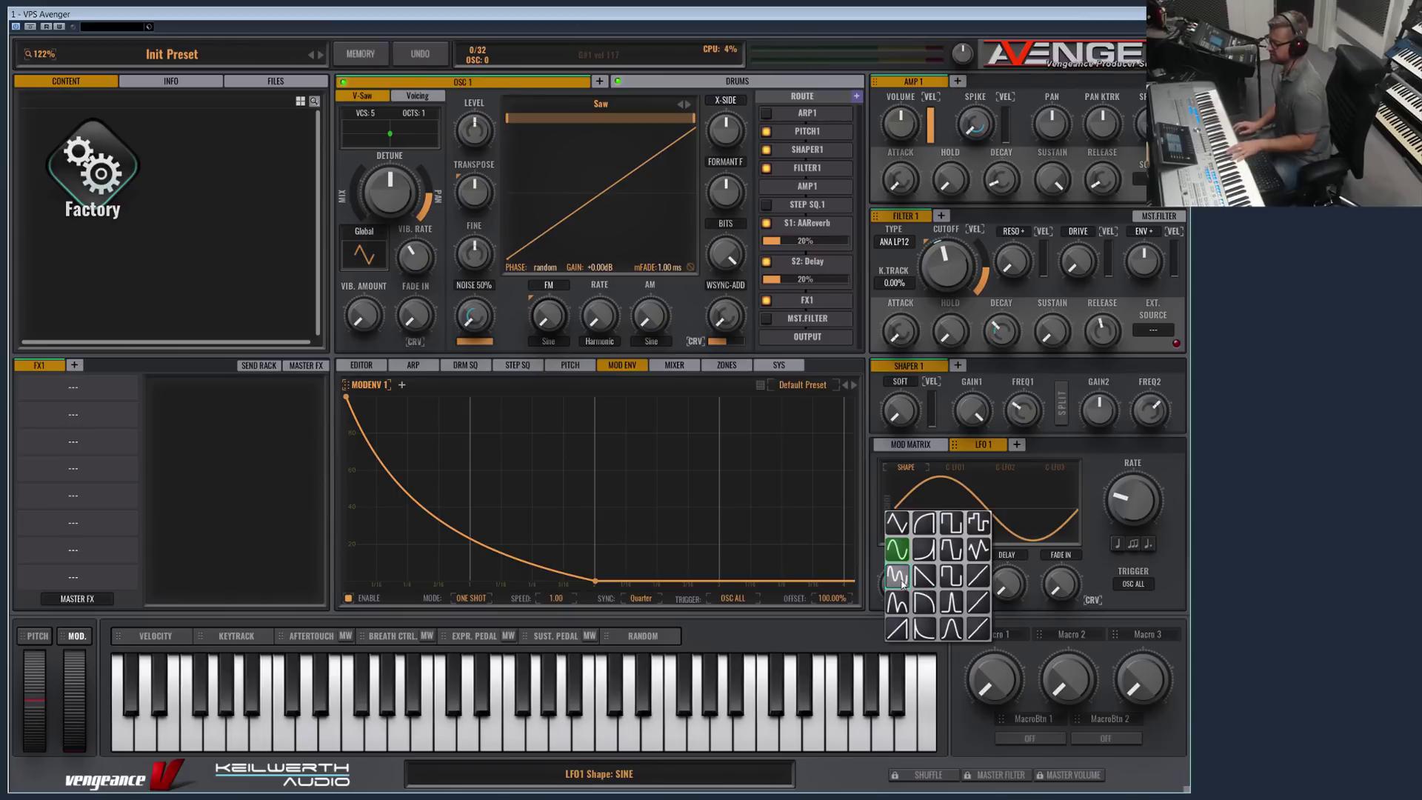
pyautogui.click(945, 527)
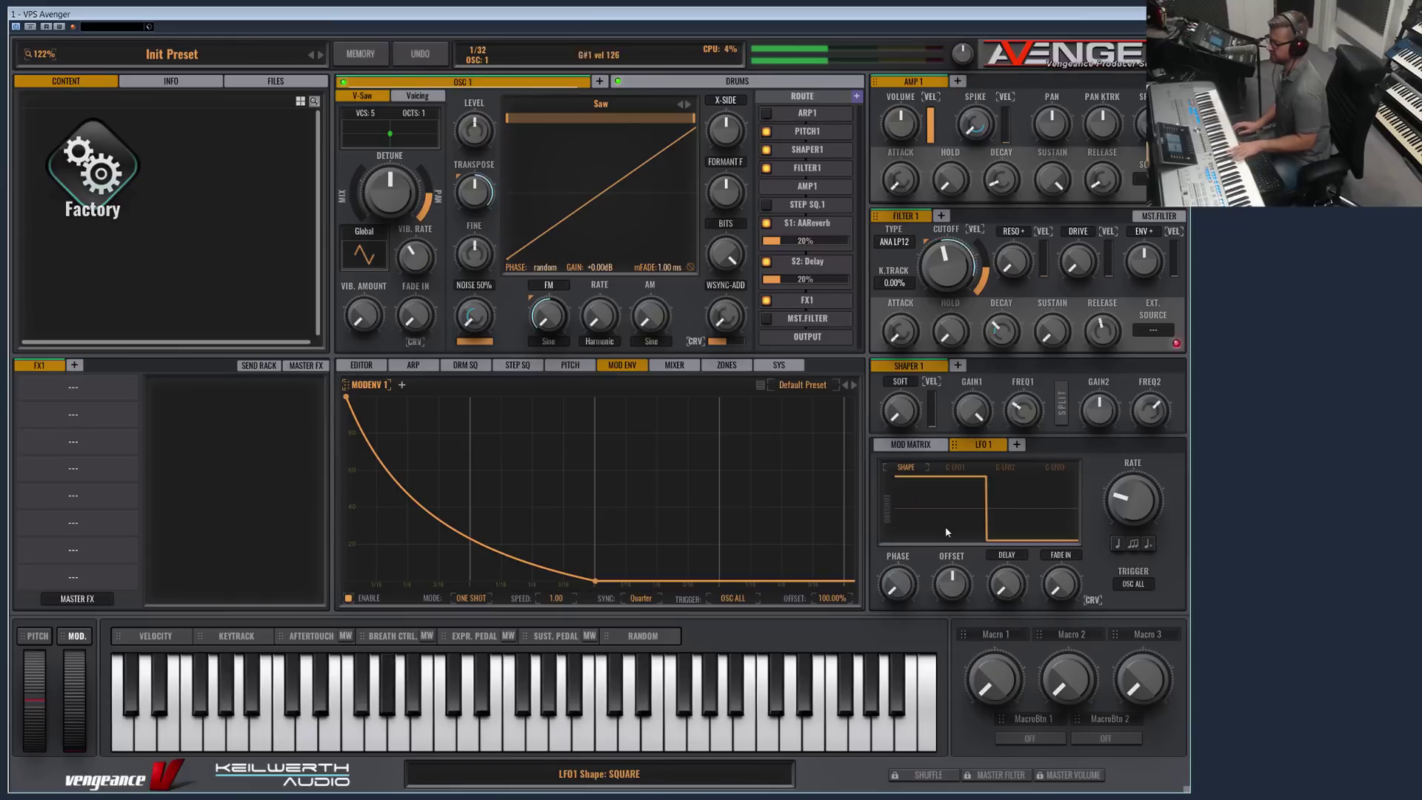
pyautogui.moveTo(1131, 504); pyautogui.dragTo(1139, 469)
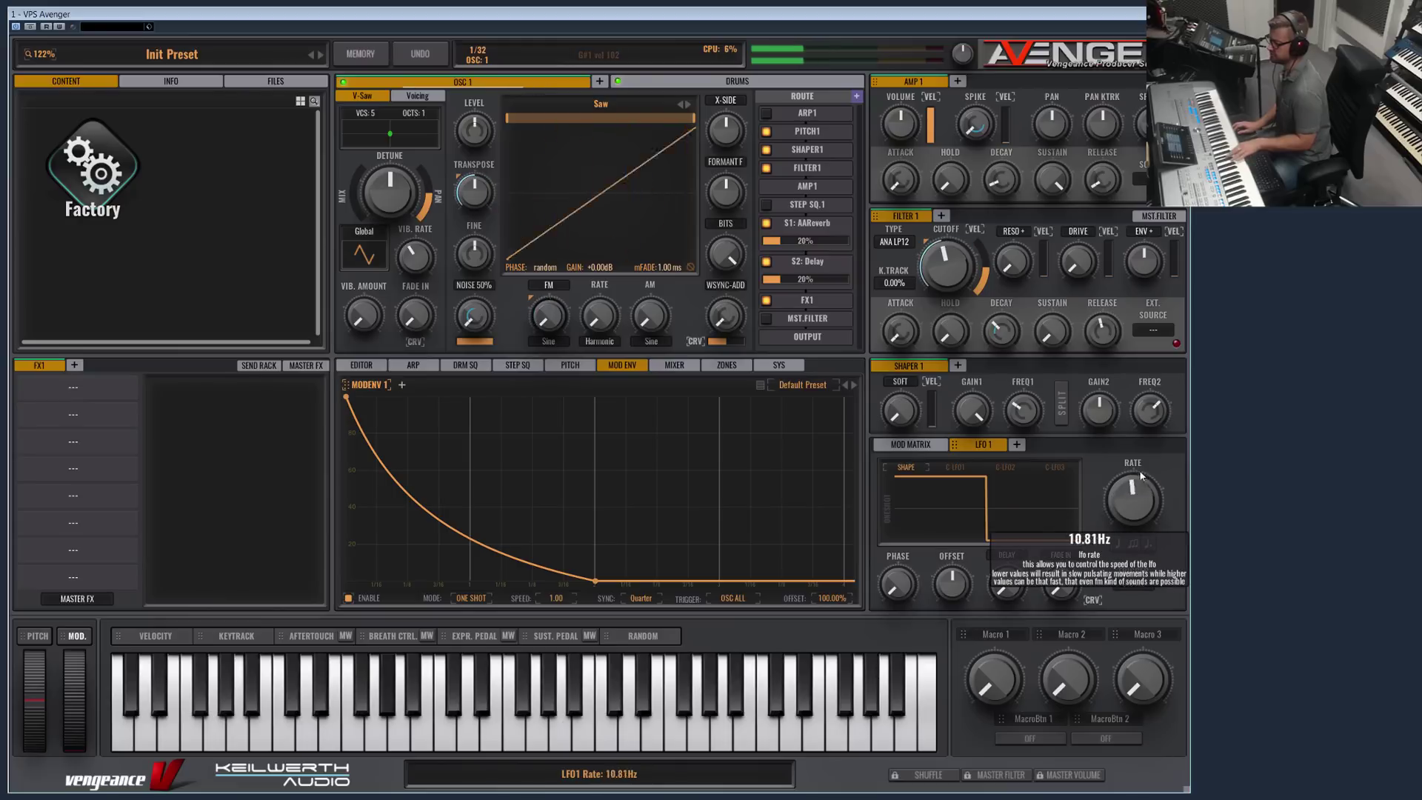
# Try the double-hump shape and the RANDOM SQUARE shape on LFO 1.
pyautogui.click(936, 498)
pyautogui.click(948, 503)
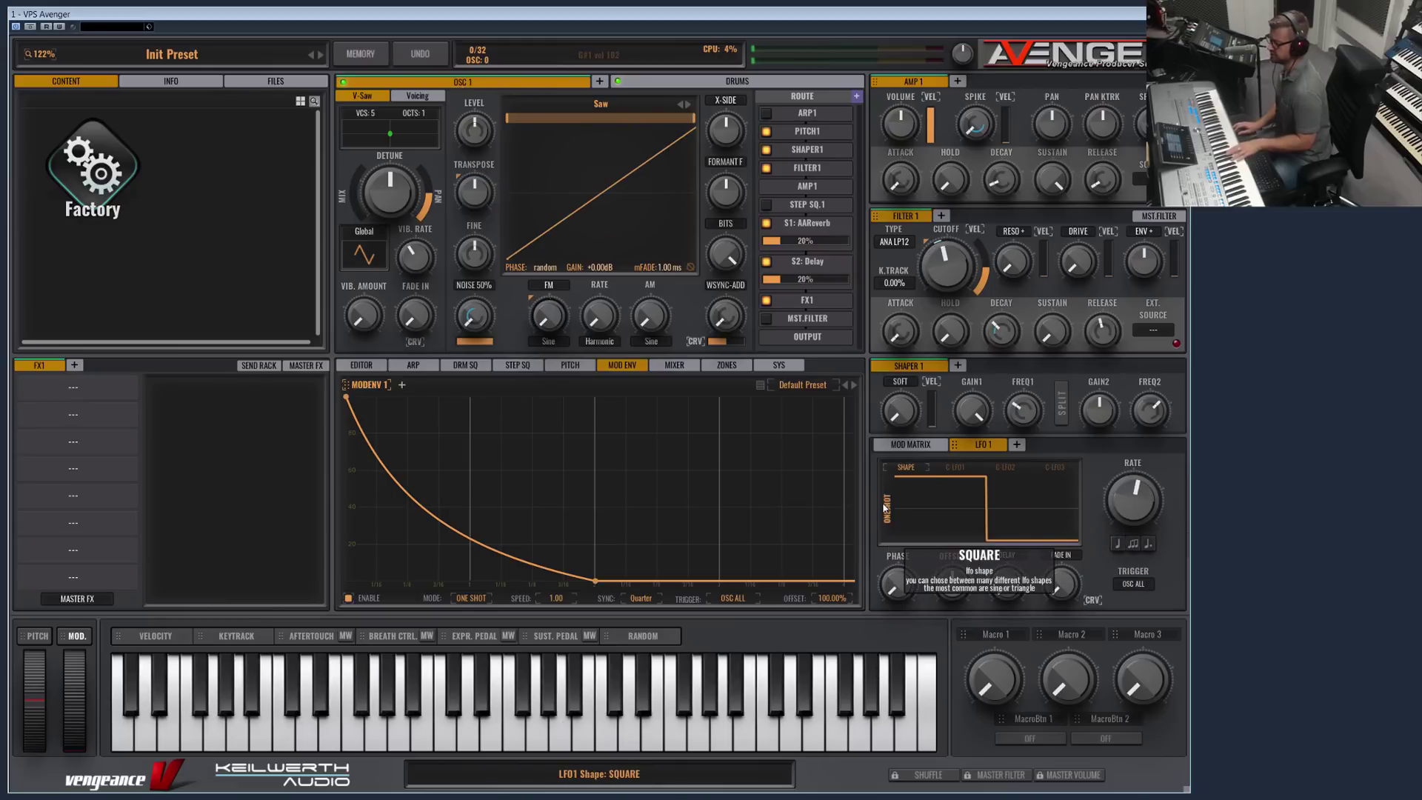
pyautogui.click(948, 503)
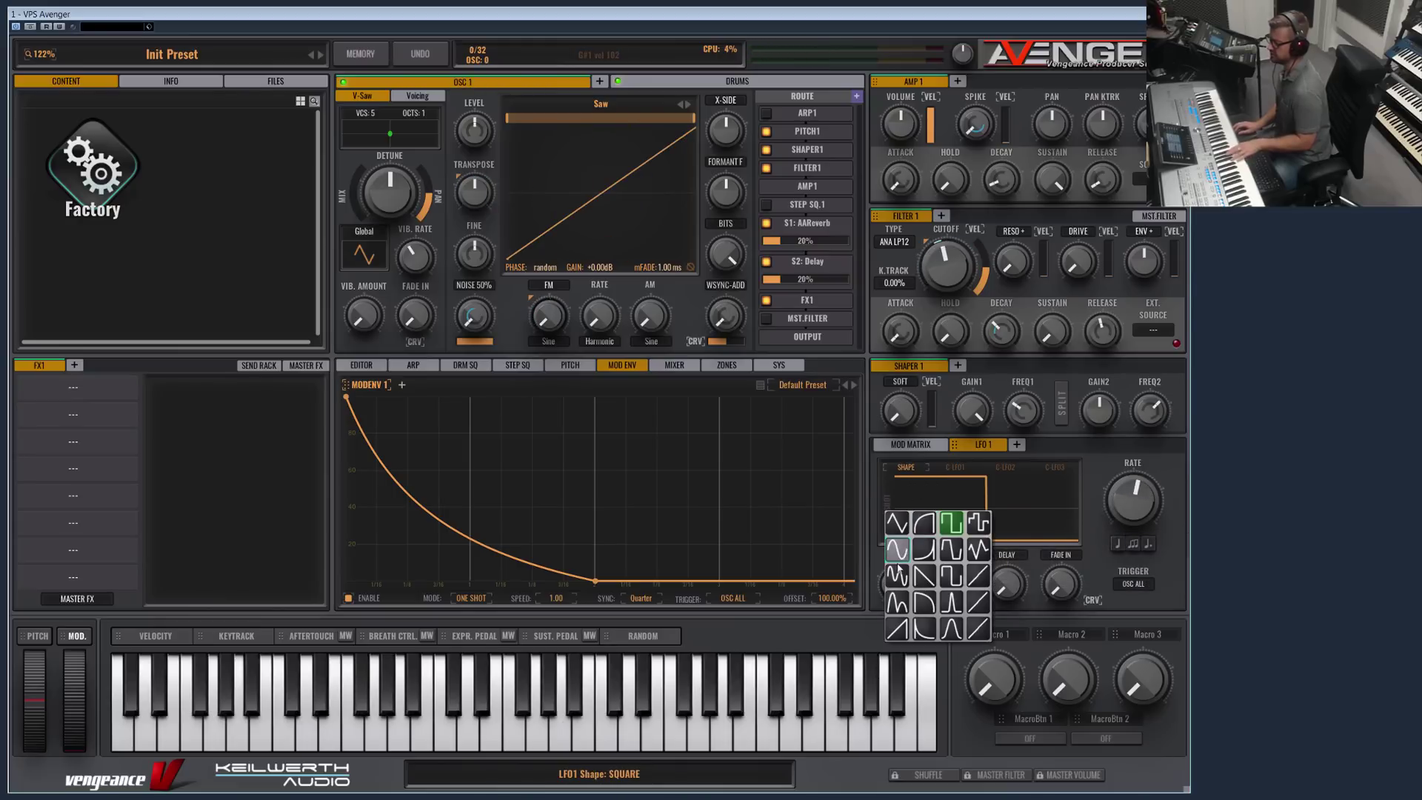
pyautogui.click(896, 602)
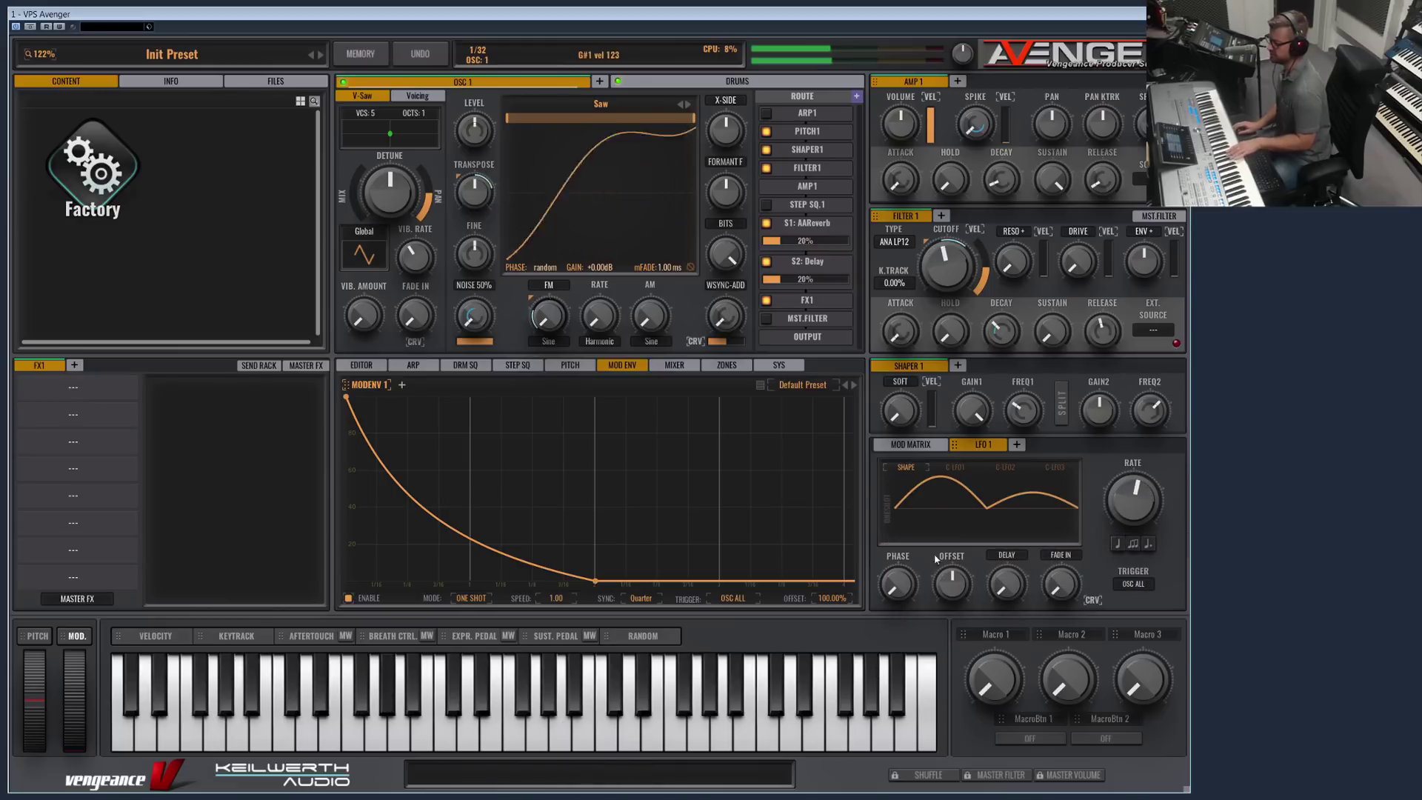
pyautogui.click(934, 518)
pyautogui.click(979, 526)
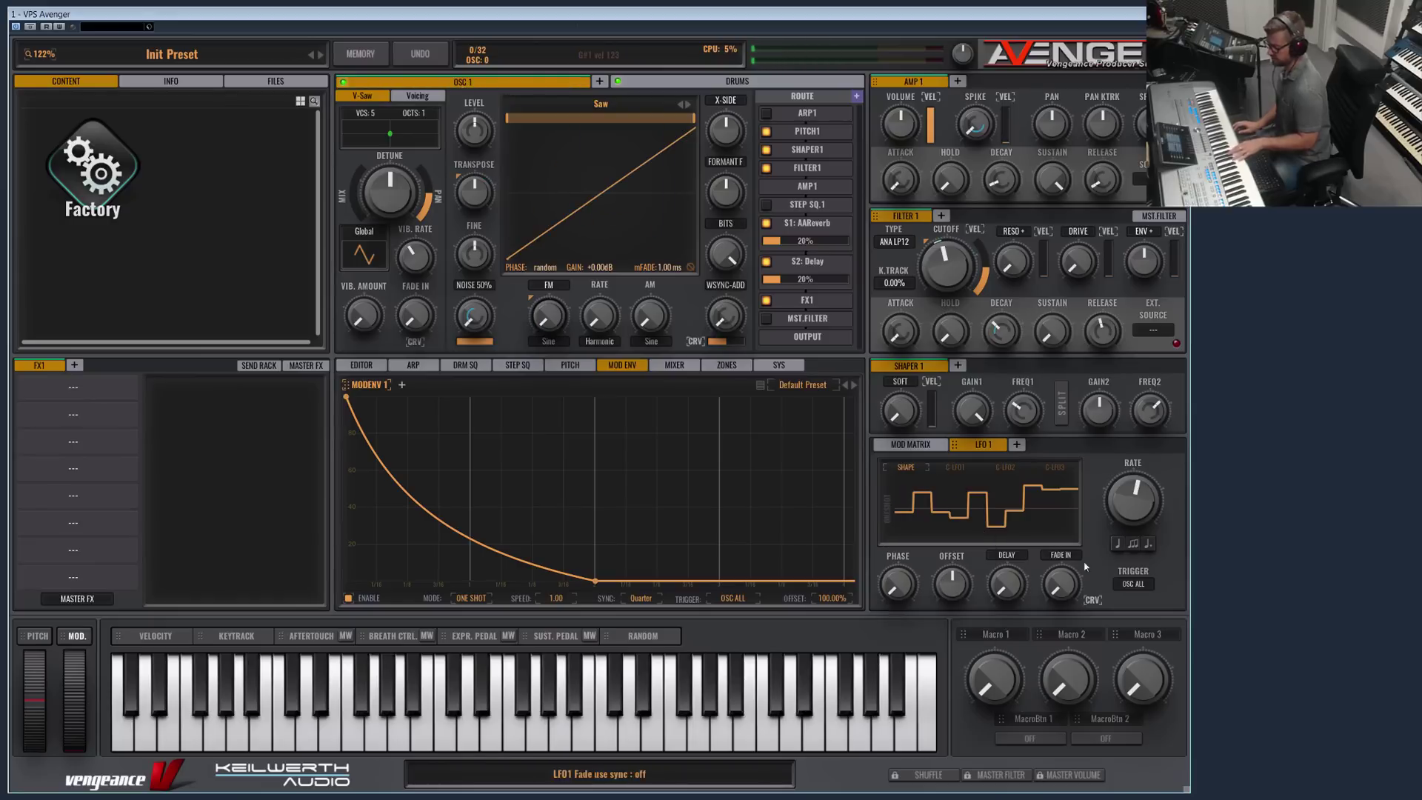
# Change LFO 1's shape to RANDOM TRI and try its rate up to 100.00 Hz.
pyautogui.click(976, 516)
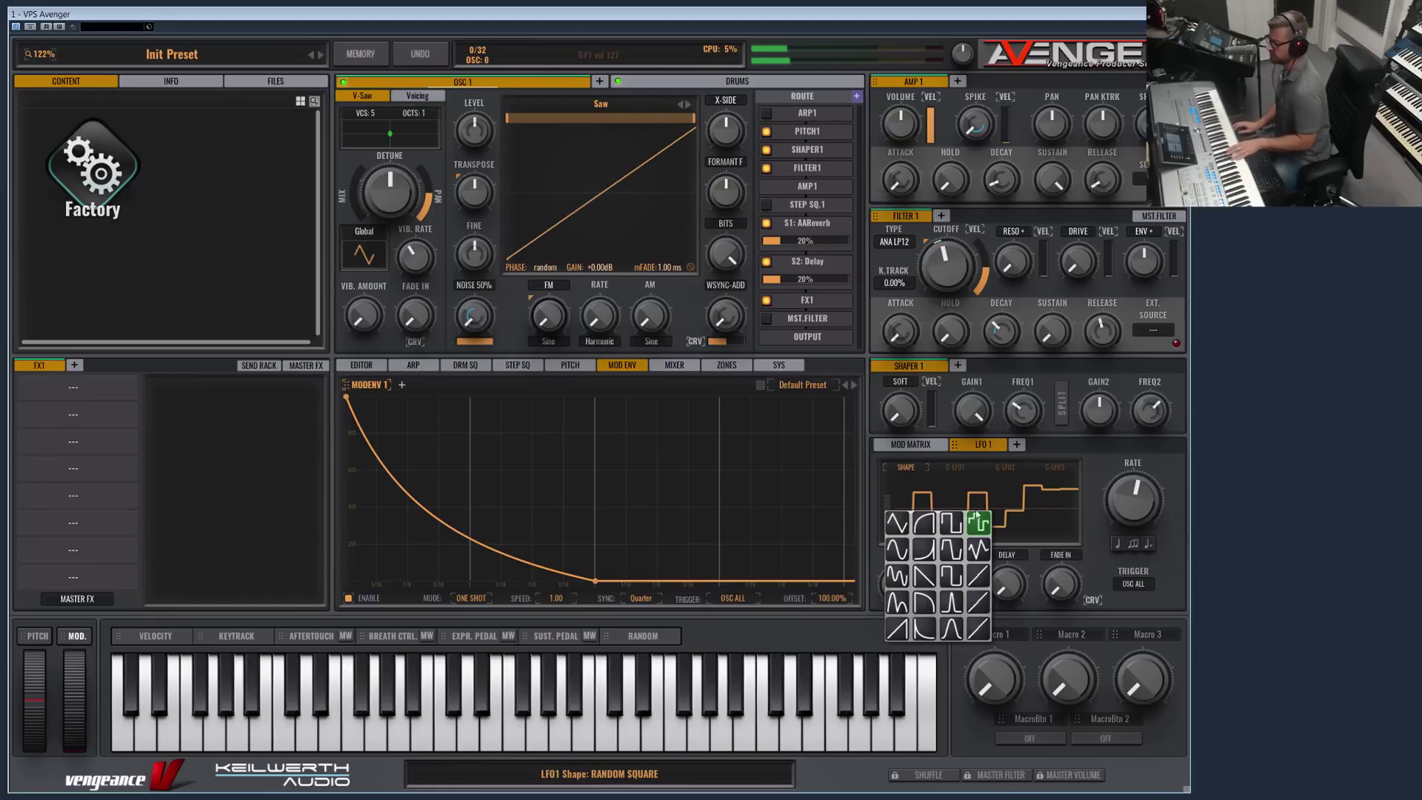
pyautogui.click(979, 549)
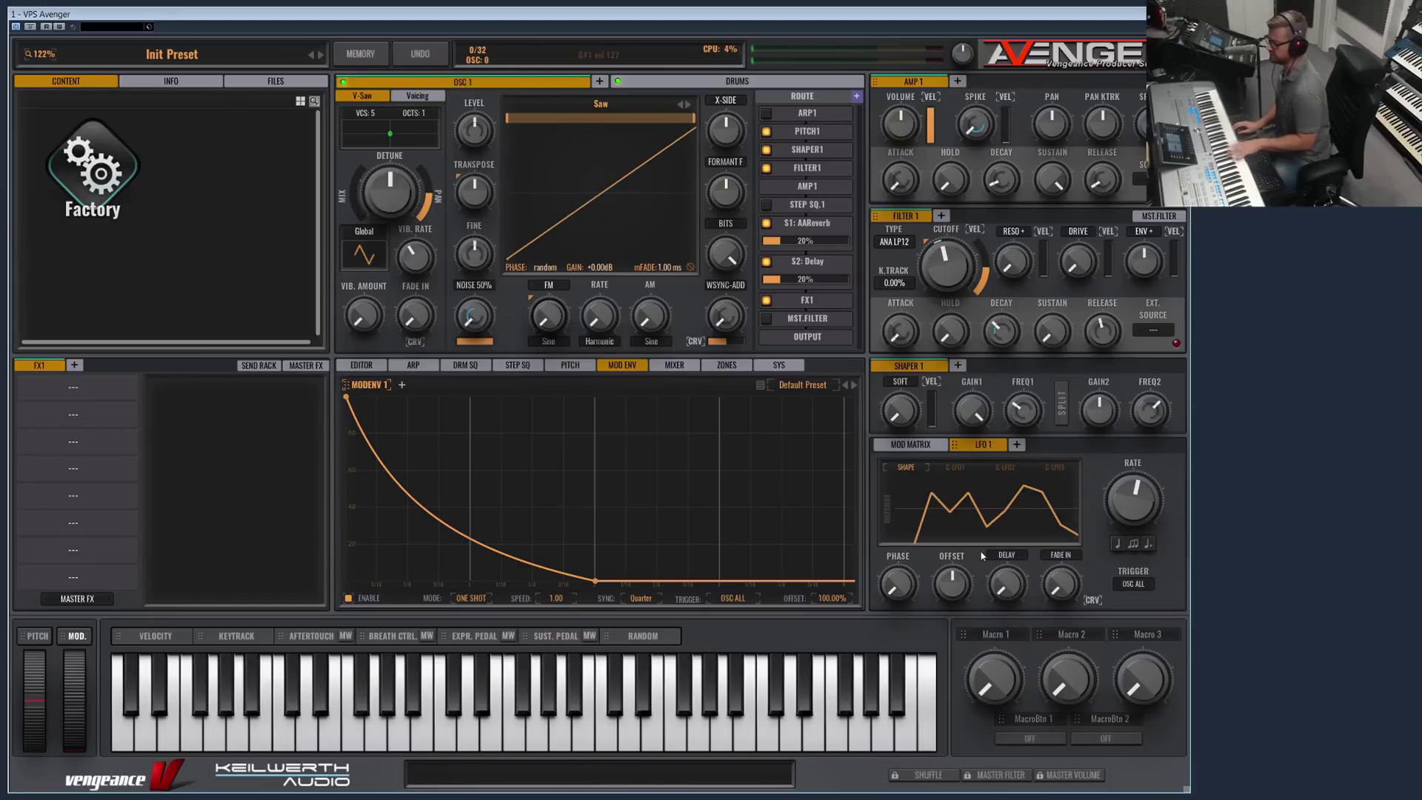
pyautogui.scroll(-2, 1103, 513)
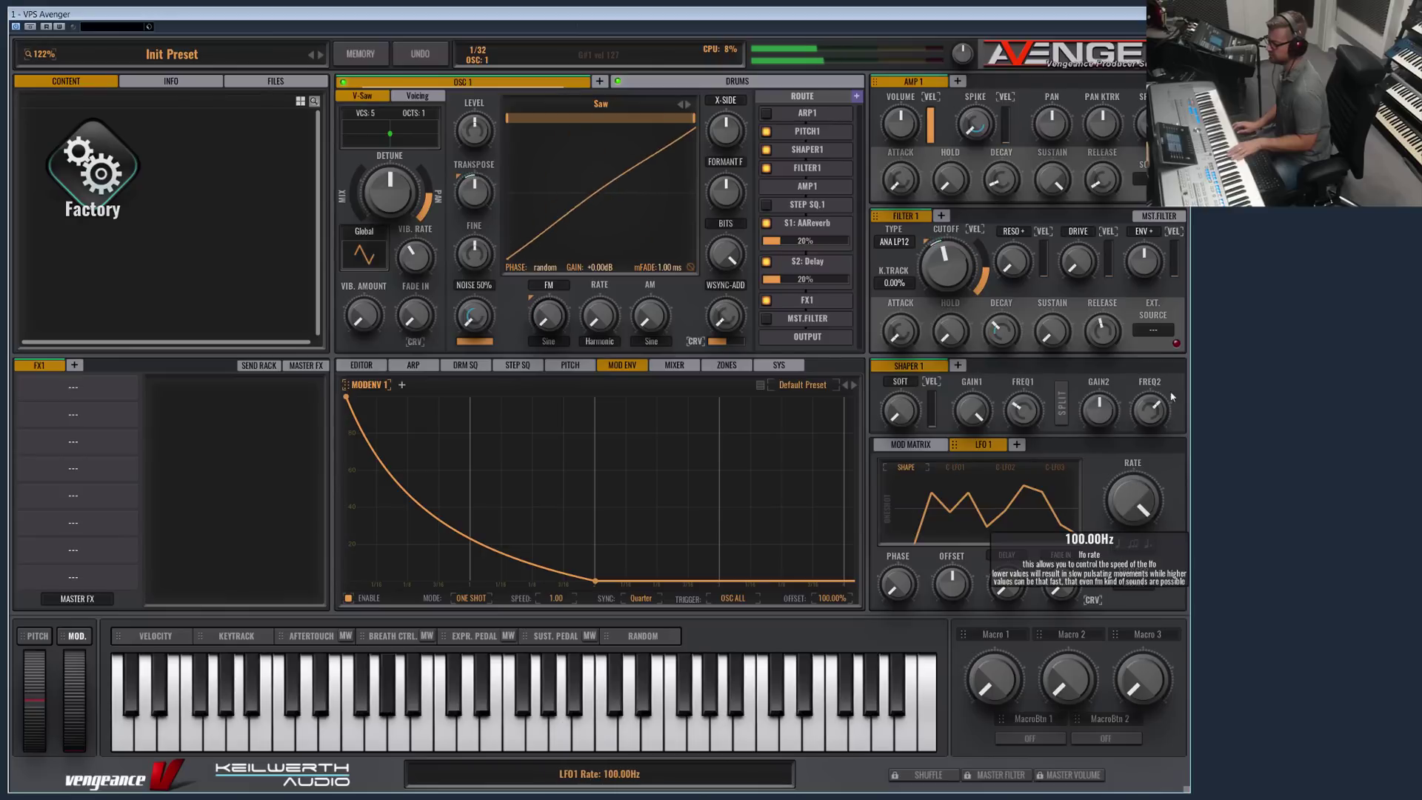
# Draw a custom zigzag curve in LFO 1's C-LFO1 slot by adding a high point and a low point between its ends.
pyautogui.click(1032, 538)
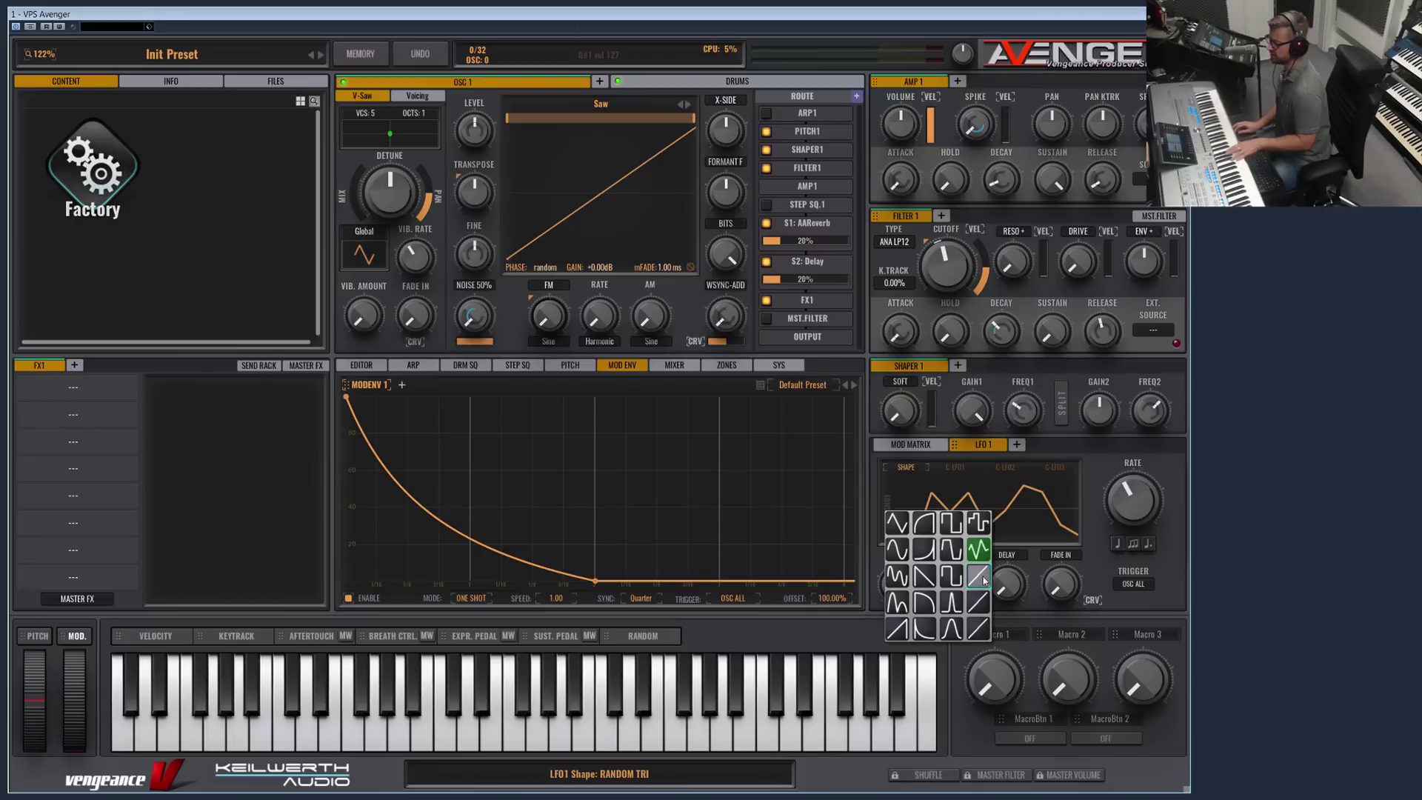
pyautogui.click(949, 469)
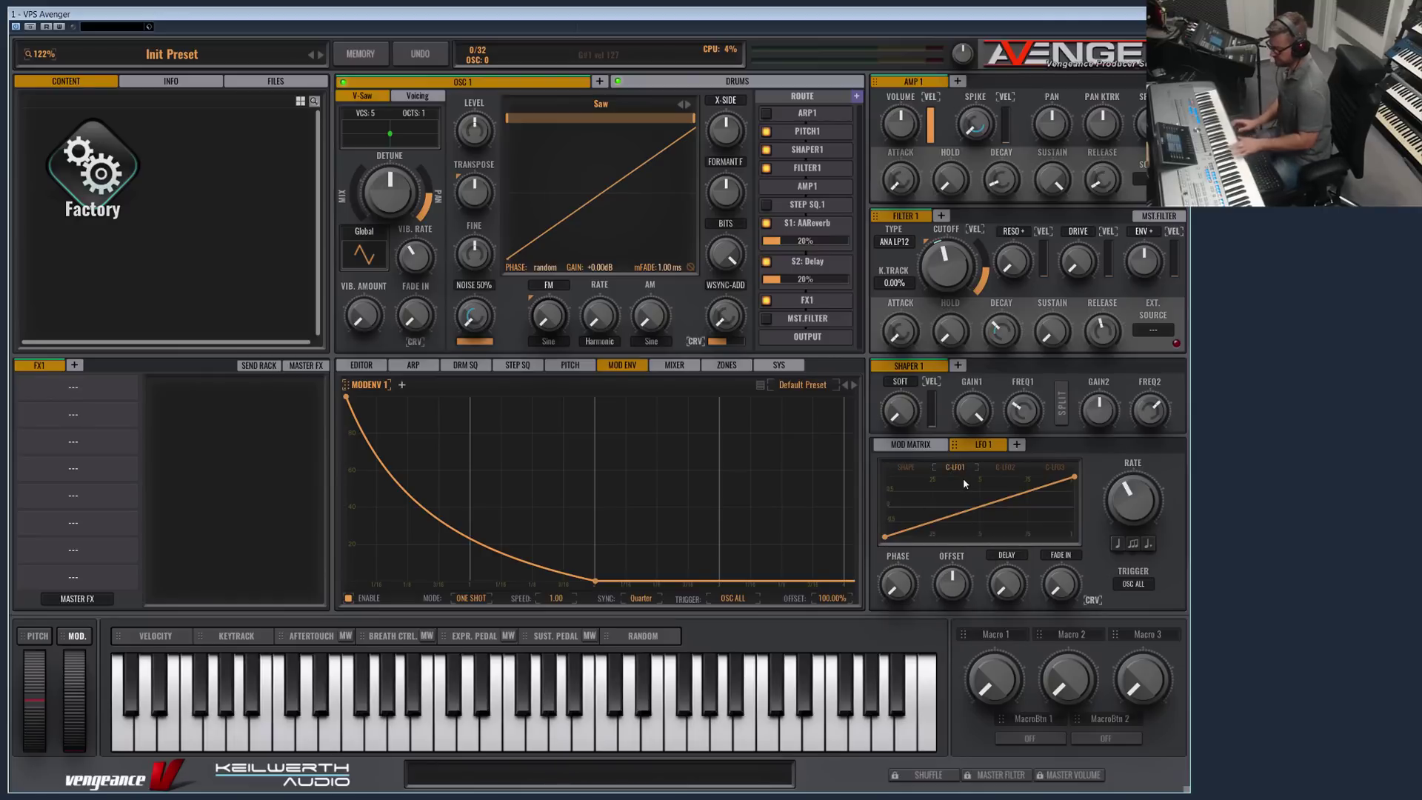
pyautogui.moveTo(924, 524); pyautogui.dragTo(1018, 548)
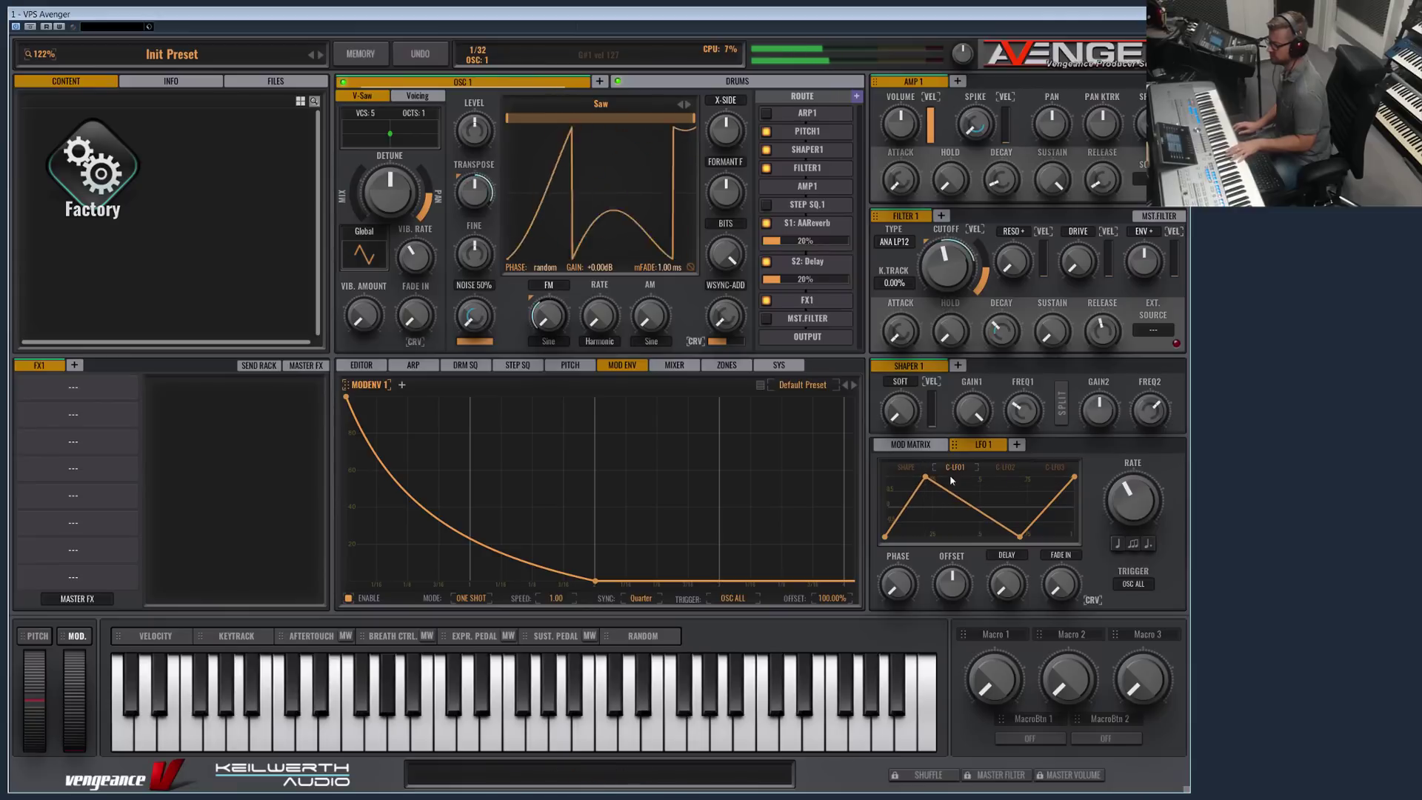
# Return LFO 1 to its preset shape and examine the shape choices for LFO 1 and OSC 1's vibrato.
pyautogui.click(906, 468)
pyautogui.click(990, 521)
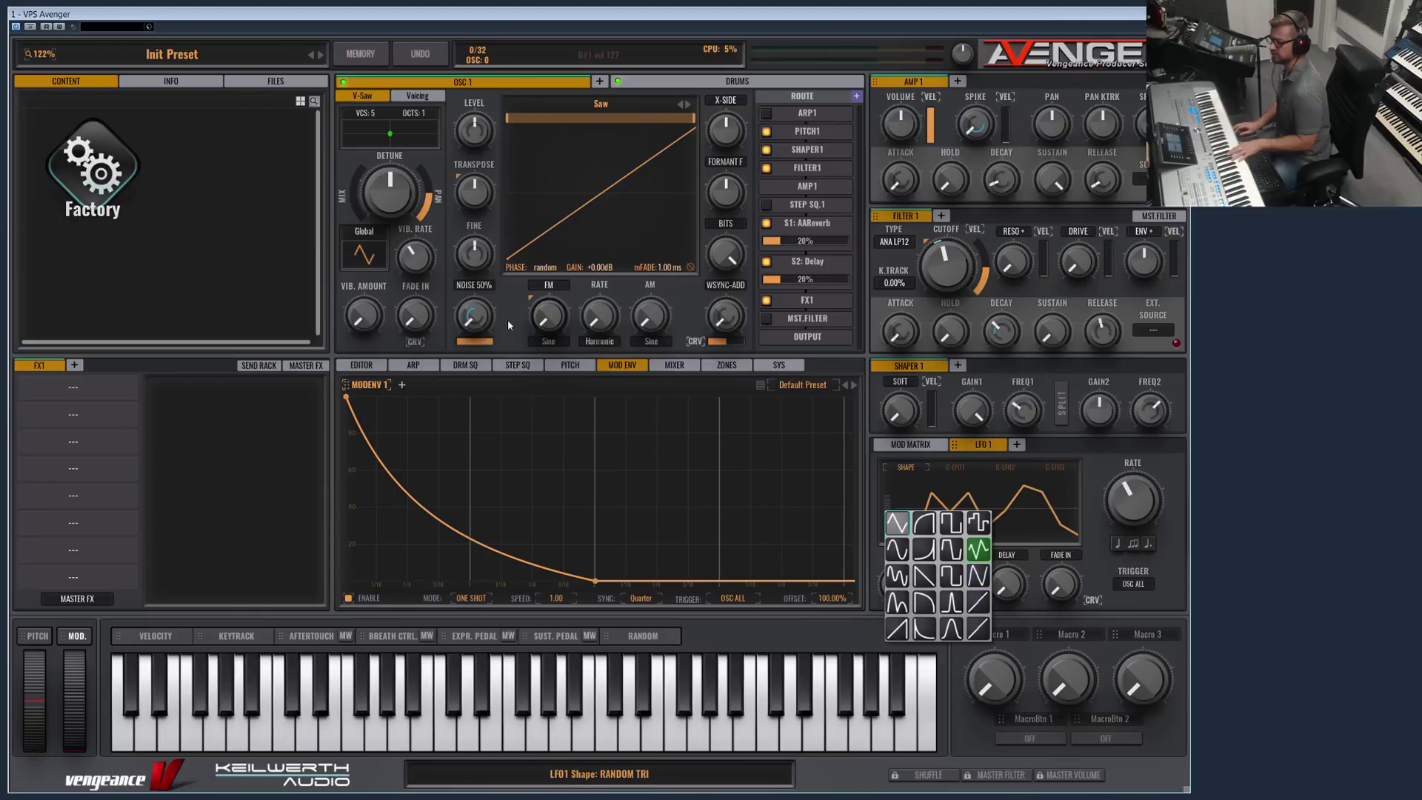
pyautogui.click(356, 255)
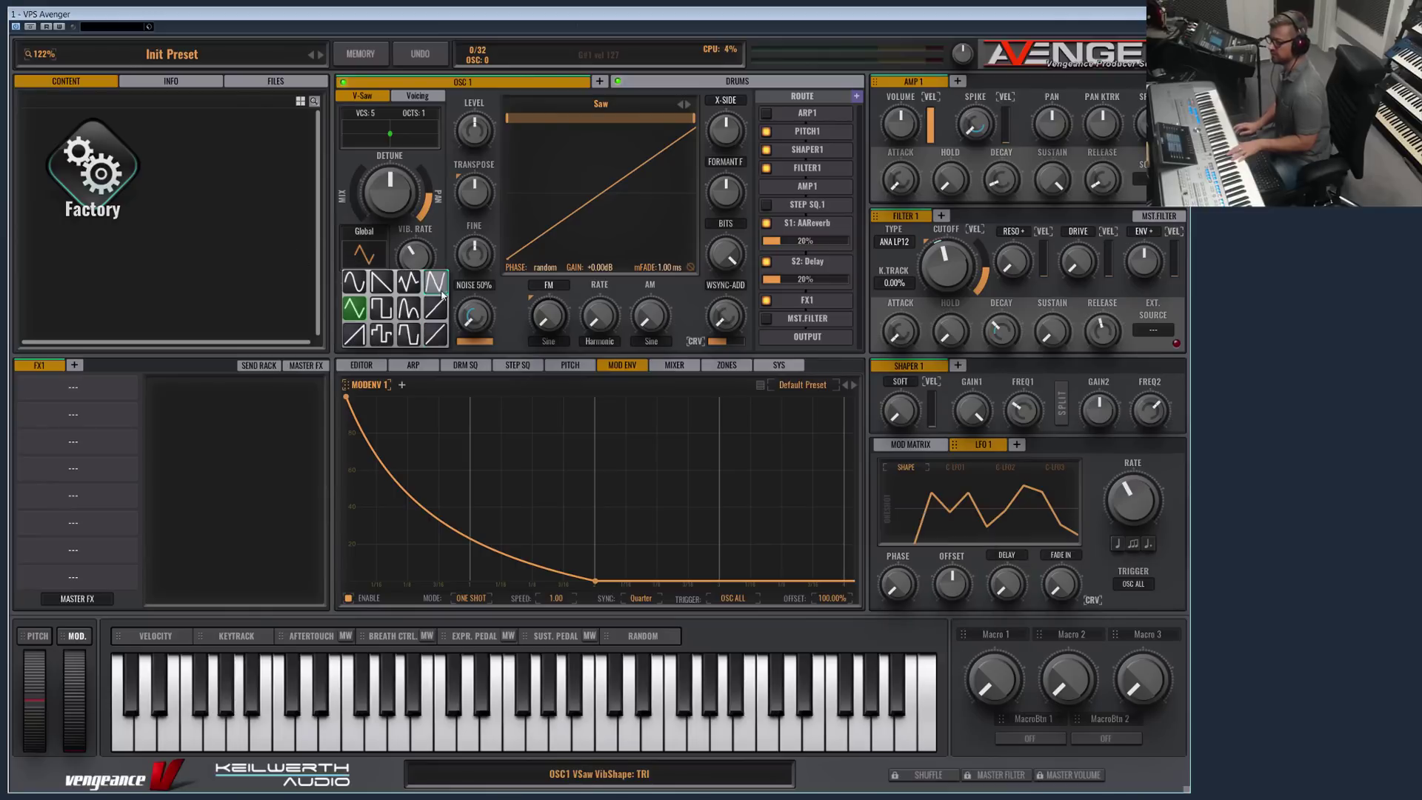
# Move the low point of LFO 1's custom C-LFO1 curve slightly earlier, keeping it at the bottom of the range.
pyautogui.click(548, 341)
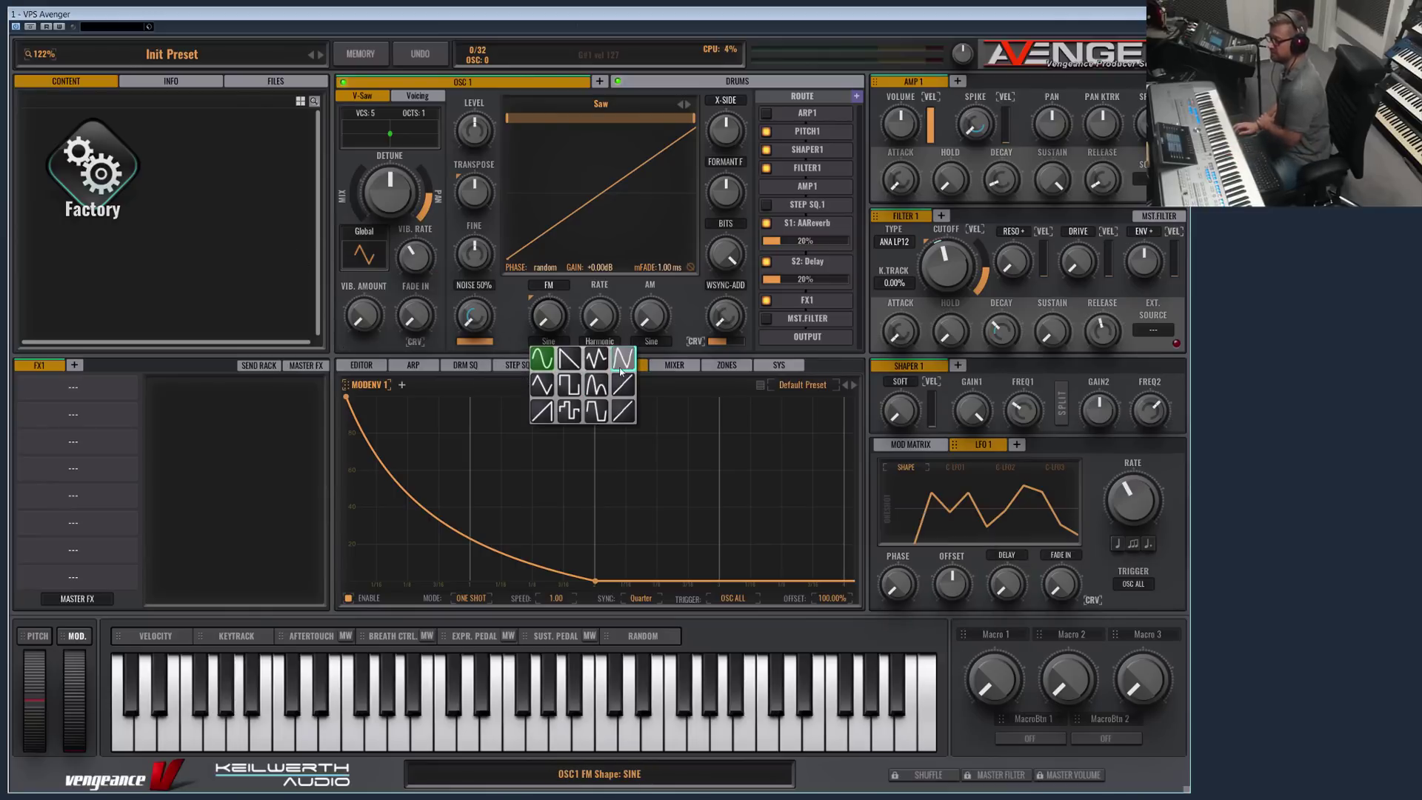
pyautogui.click(957, 467)
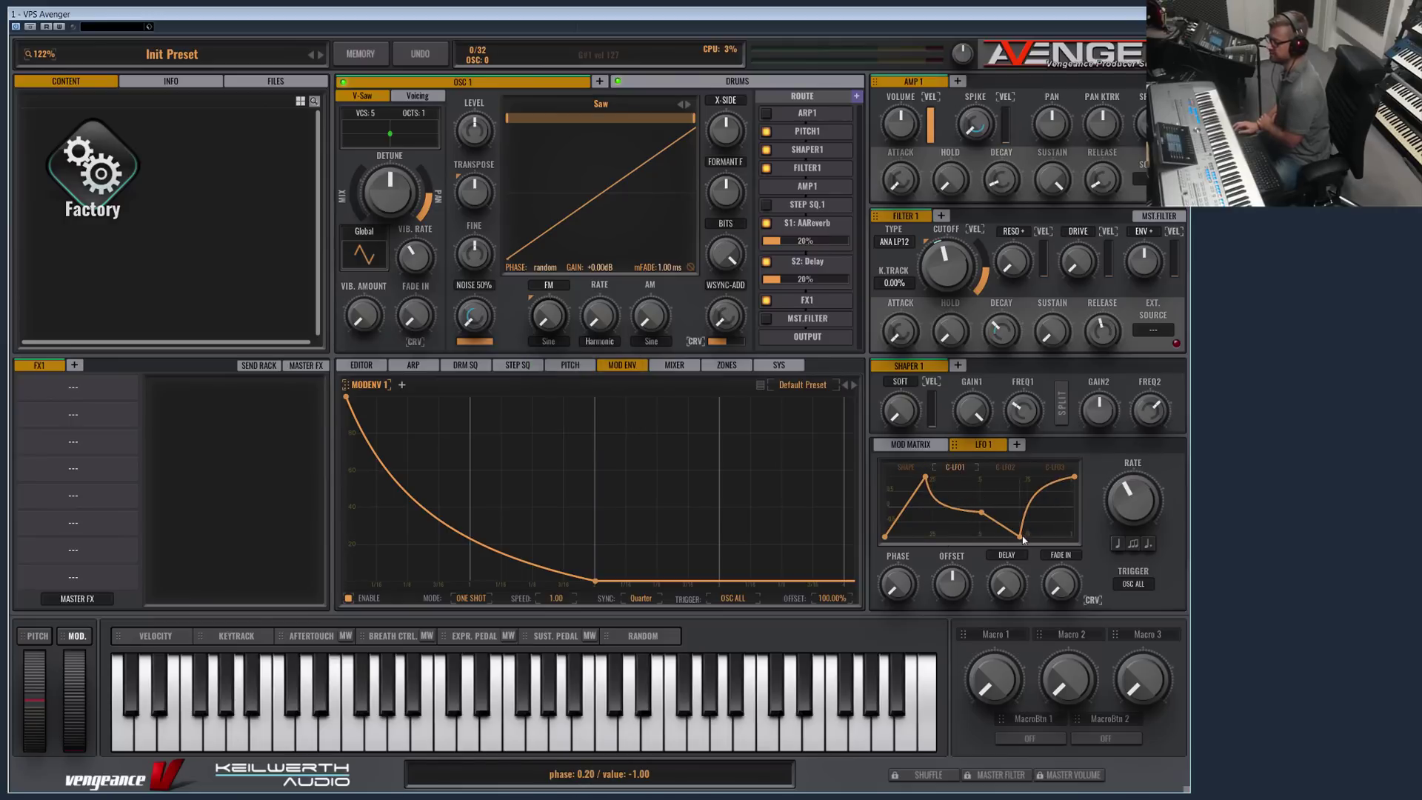
pyautogui.moveTo(1022, 537); pyautogui.dragTo(1008, 536)
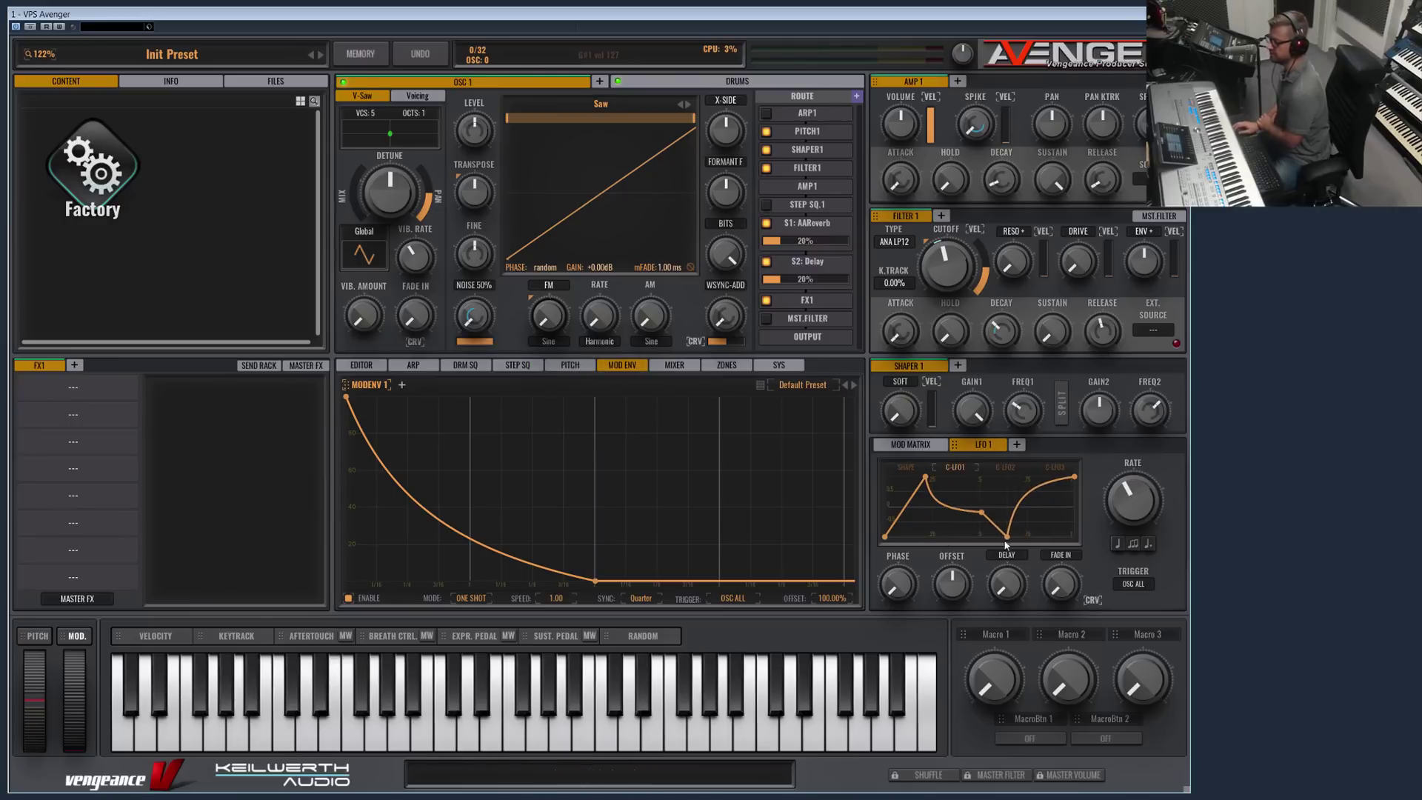
# Set OSC 1's FM shape to the first custom LFO curve, Cus1.
pyautogui.click(545, 345)
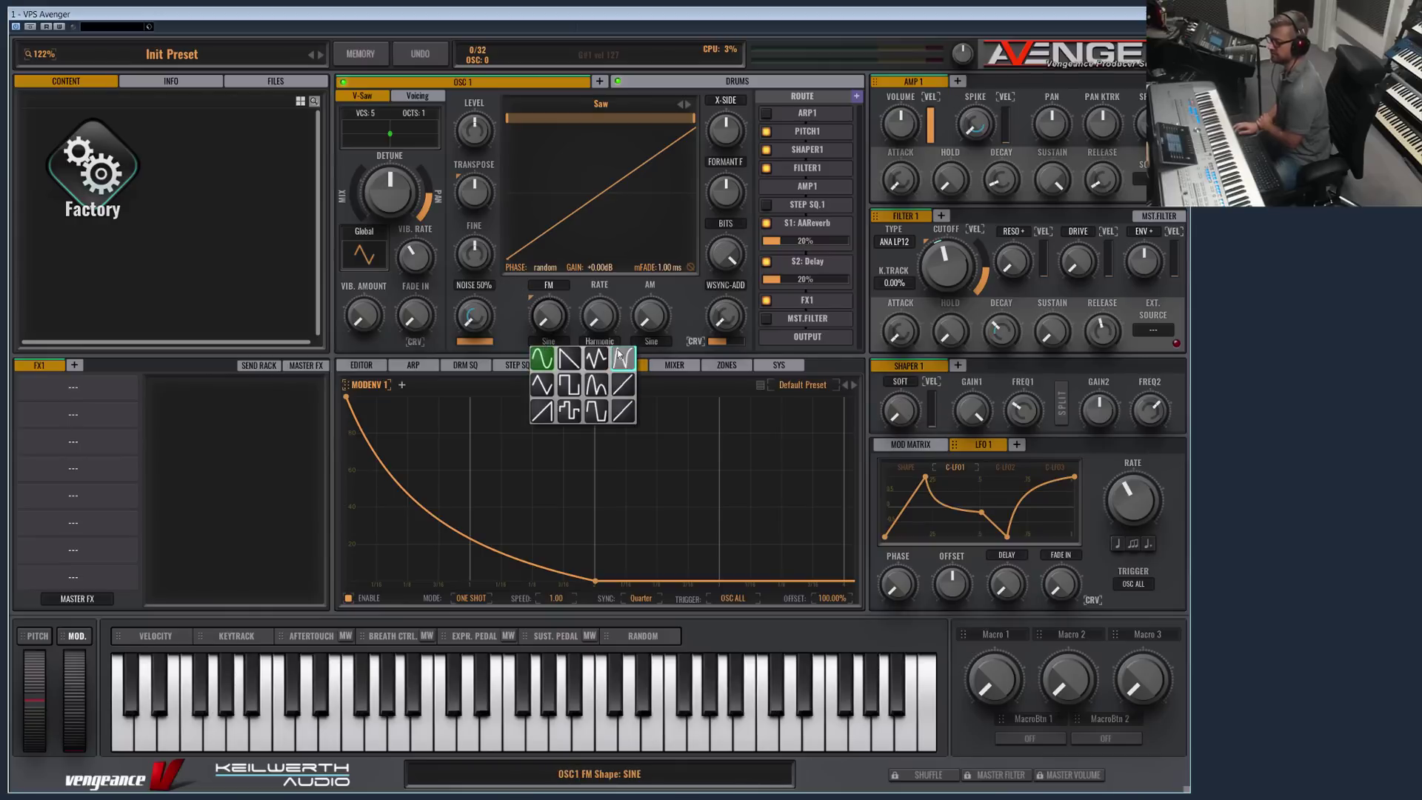
pyautogui.click(622, 363)
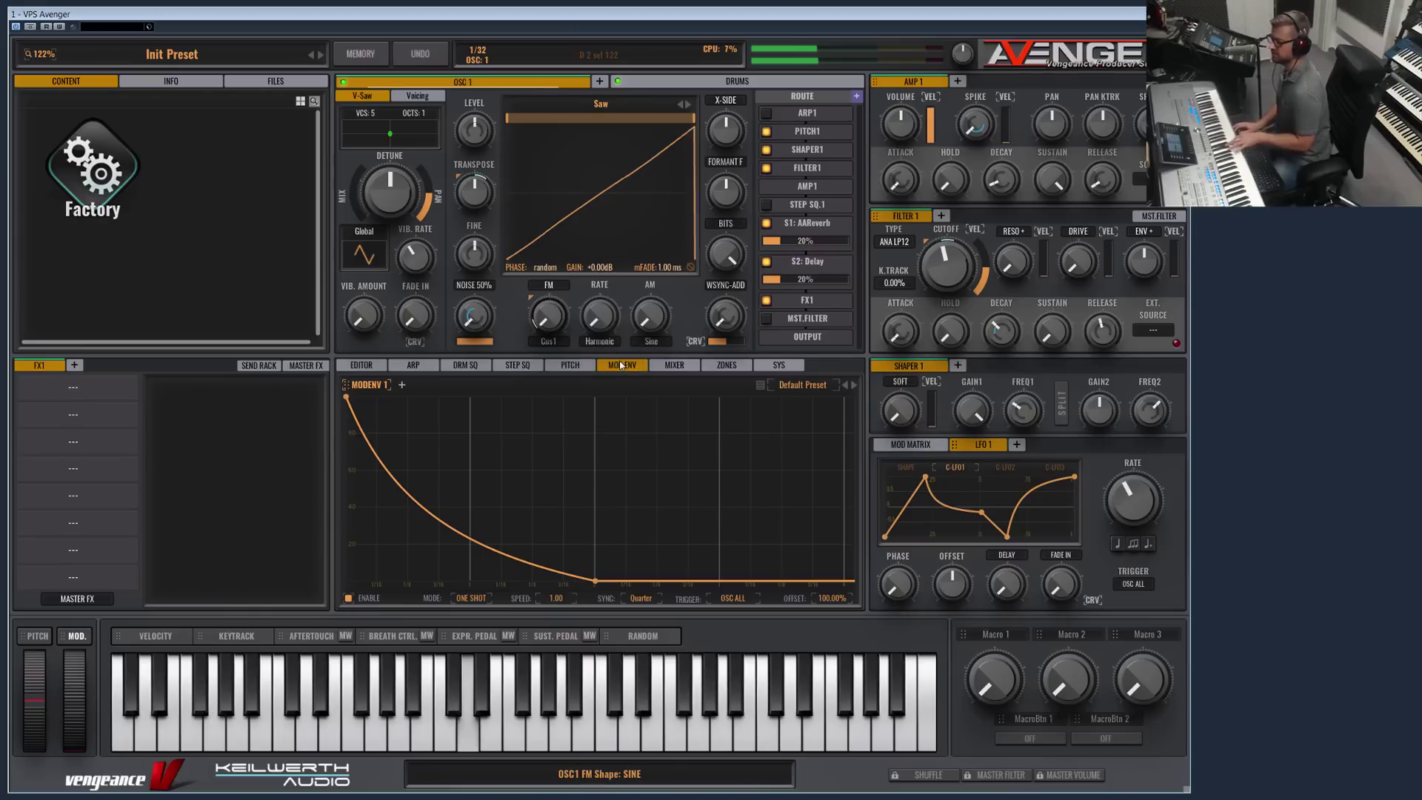
pyautogui.click(548, 342)
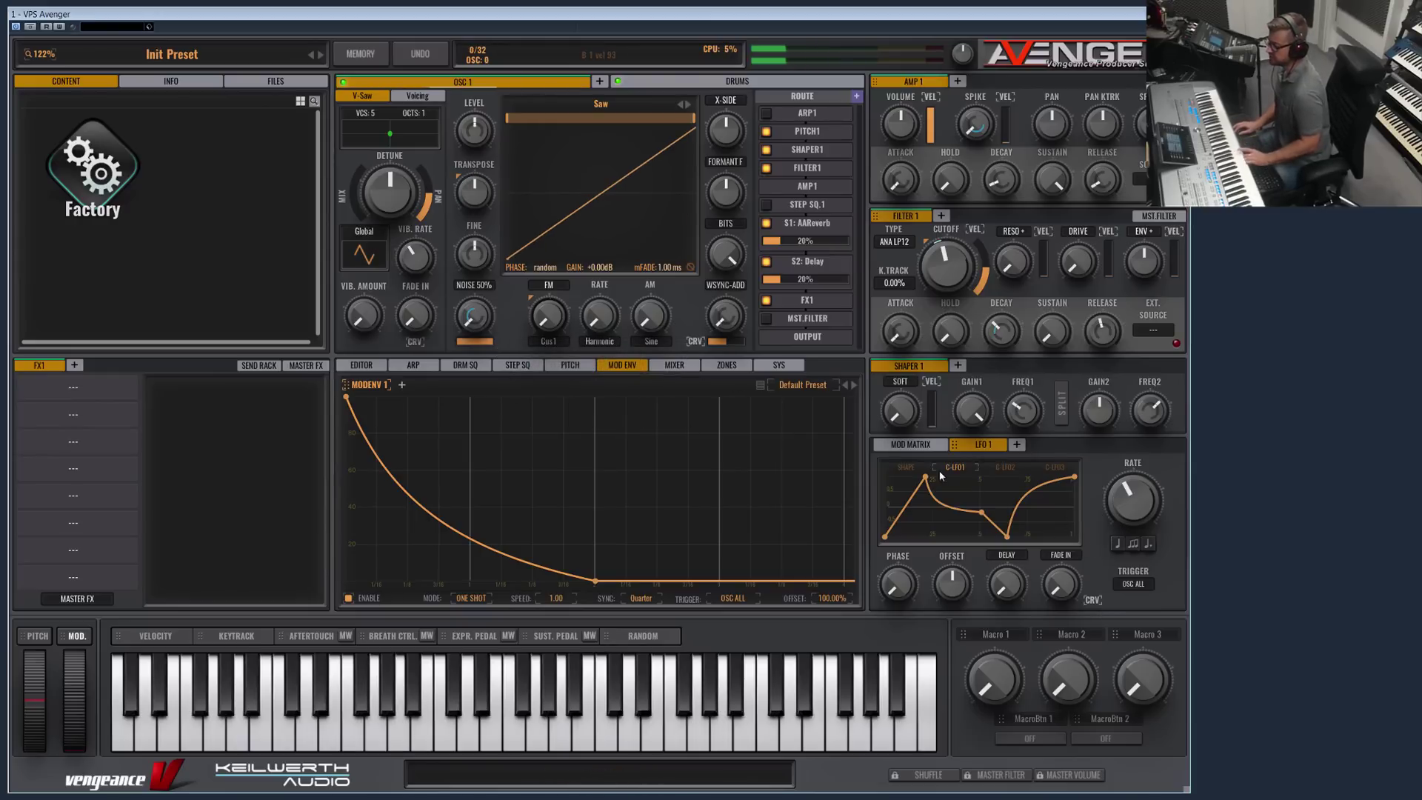
# Return LFO 1 to its preset shapes and choose the triangle shape.
pyautogui.click(906, 467)
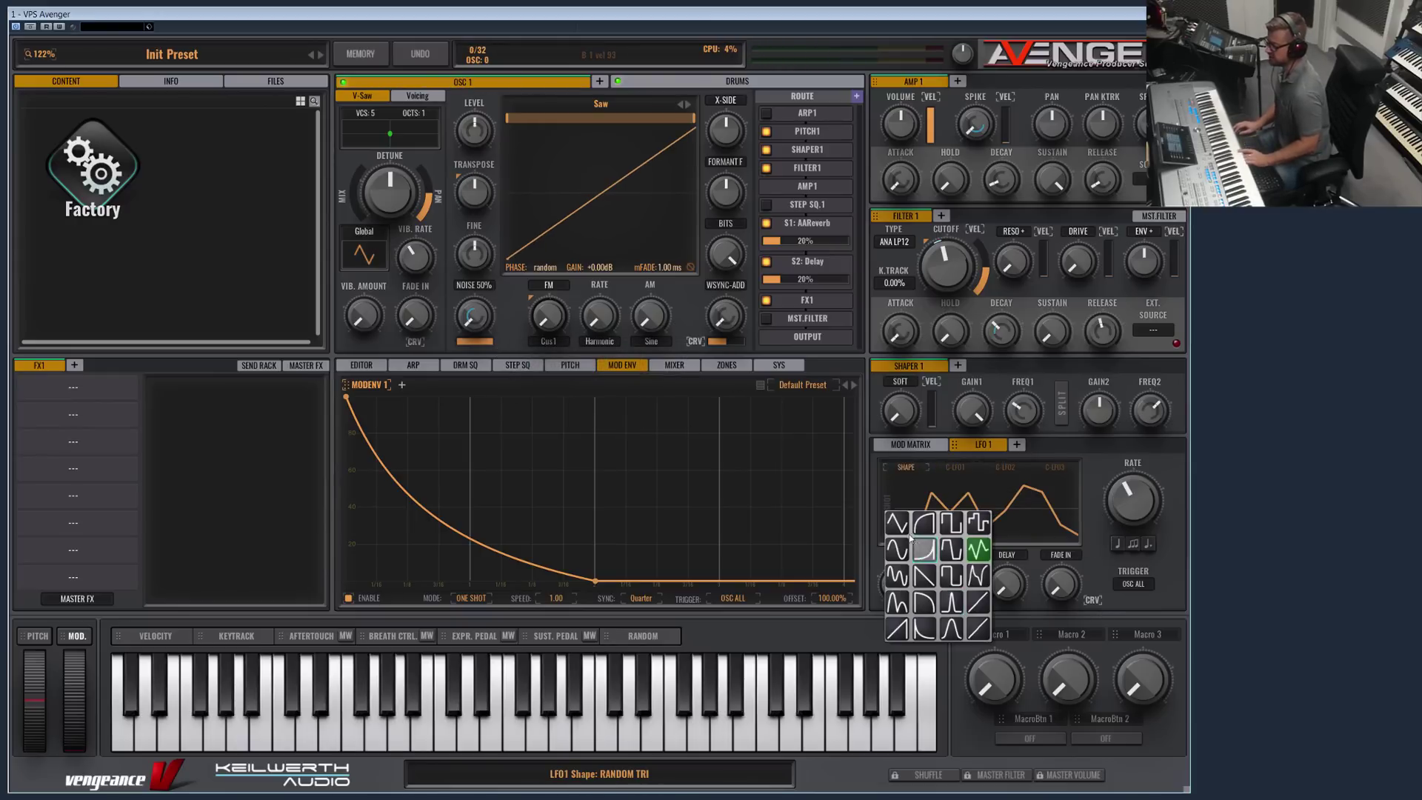
pyautogui.click(897, 523)
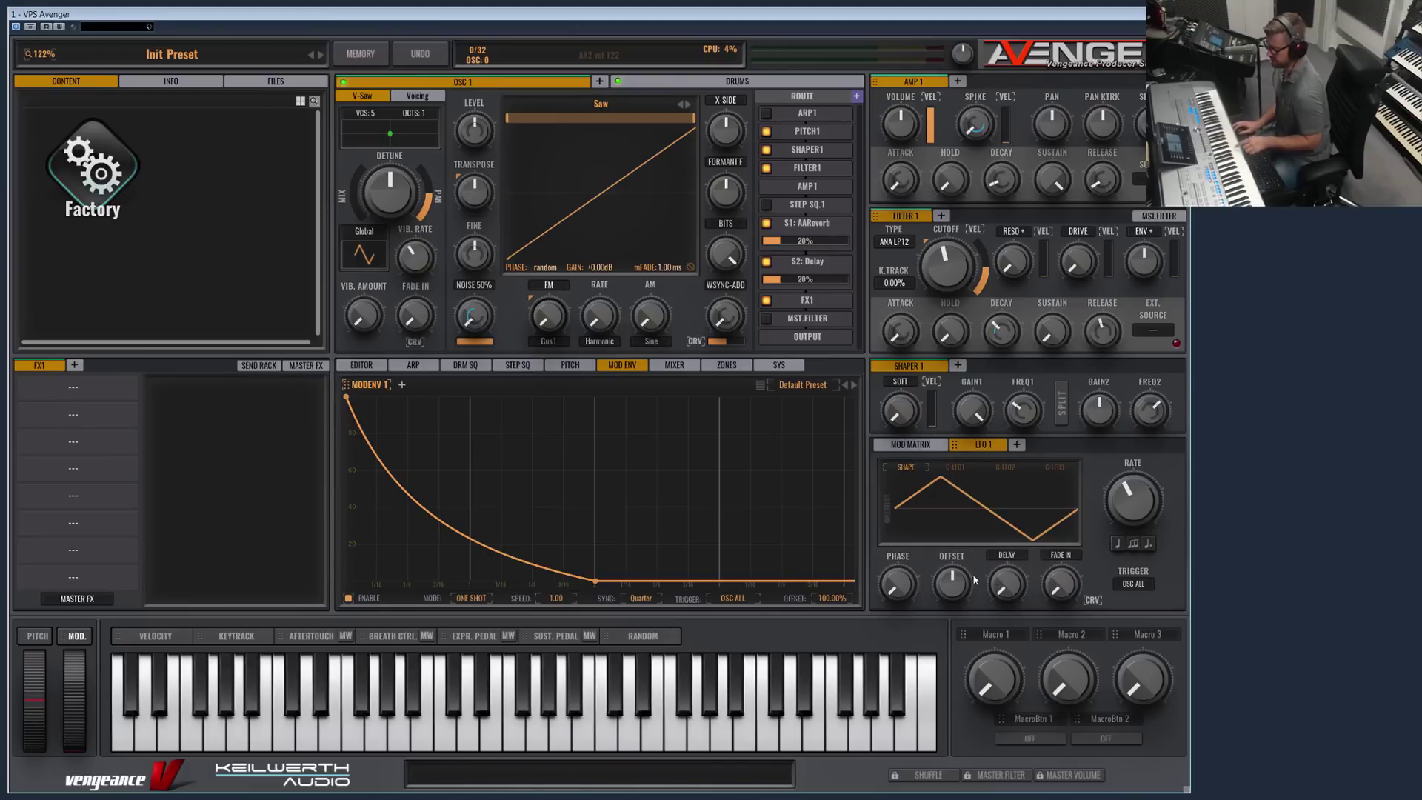
# Set LFO 1's rate to 3.30 Hz and try its offset above and below zero, returning the offset to 0.00%.
pyautogui.moveTo(952, 587); pyautogui.dragTo(952, 614)
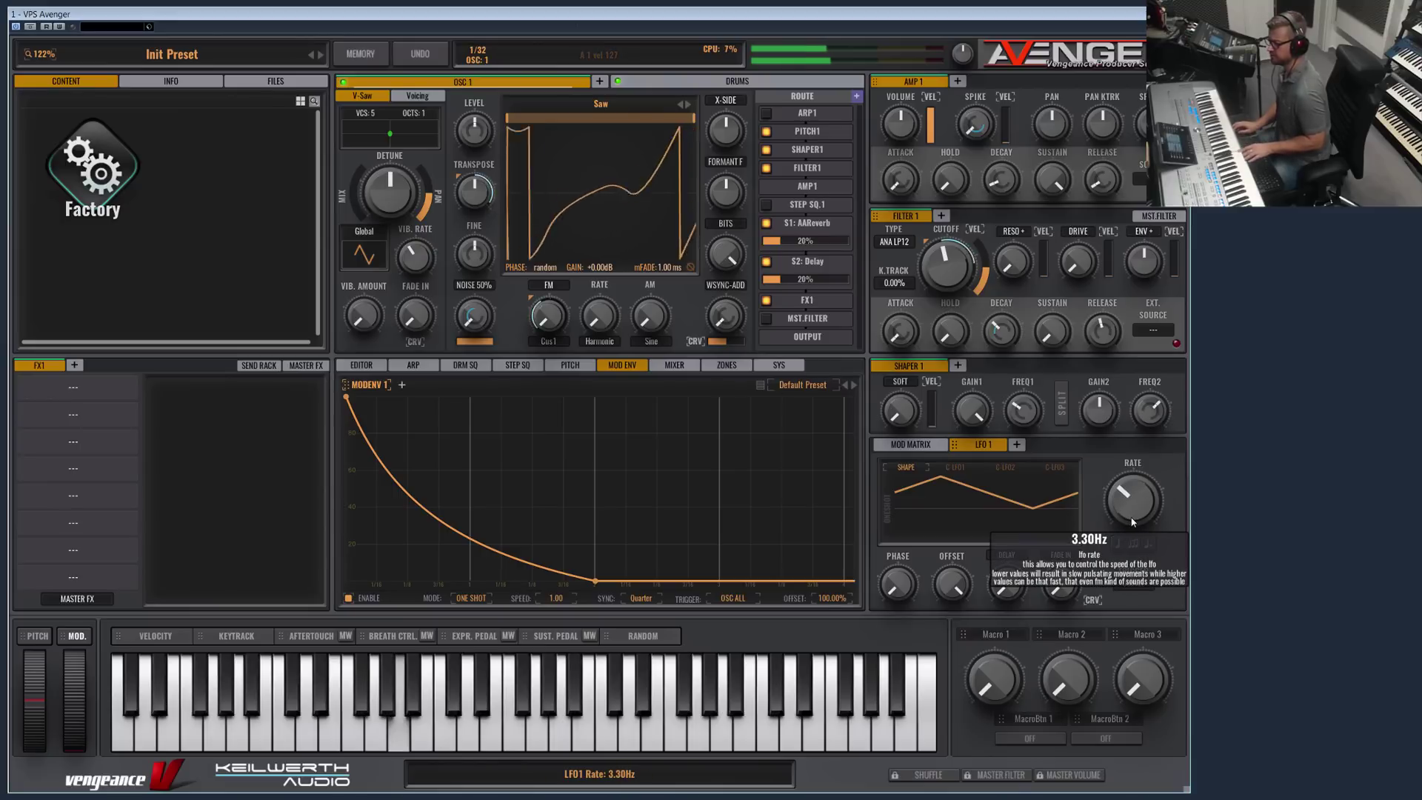
pyautogui.moveTo(952, 585); pyautogui.dragTo(956, 733)
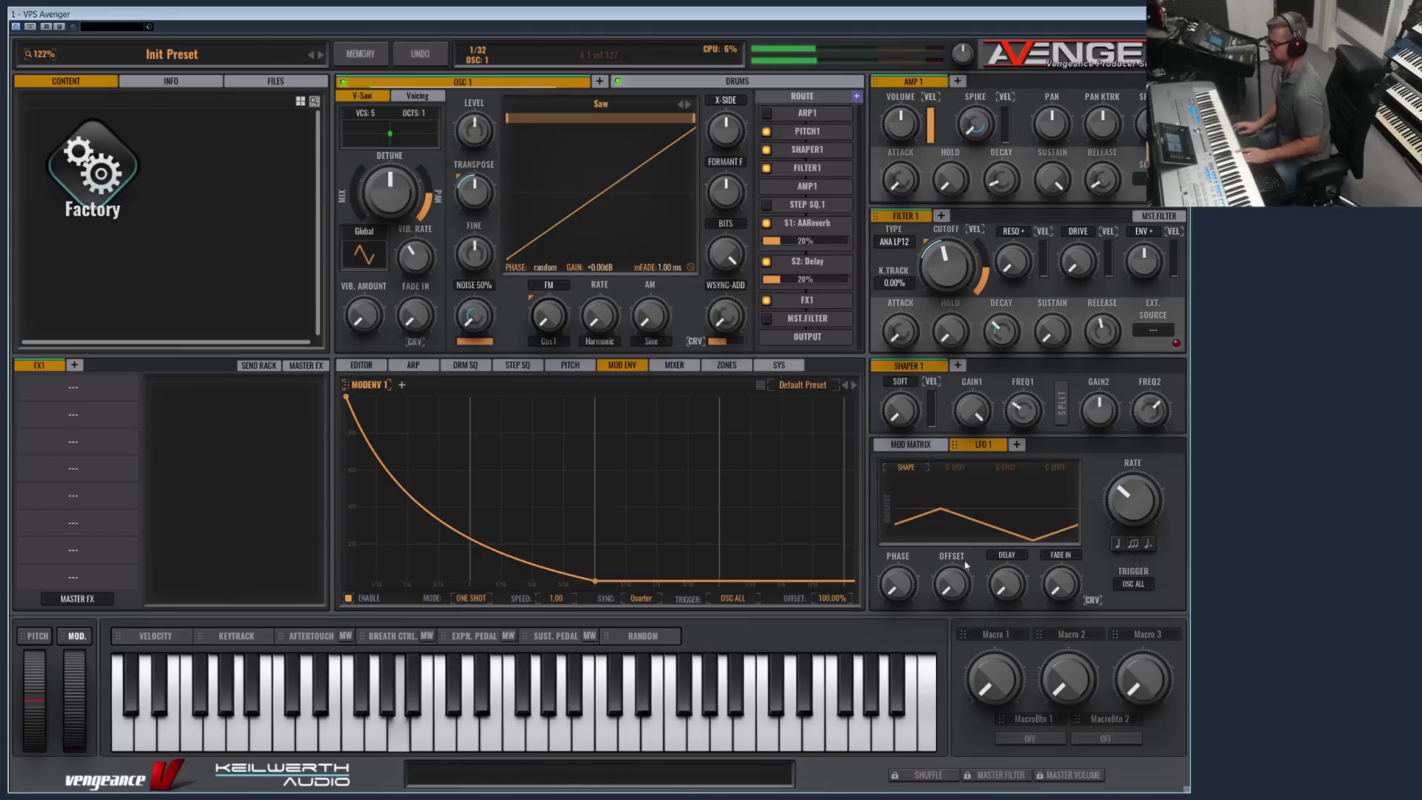
pyautogui.moveTo(972, 592); pyautogui.dragTo(981, 507)
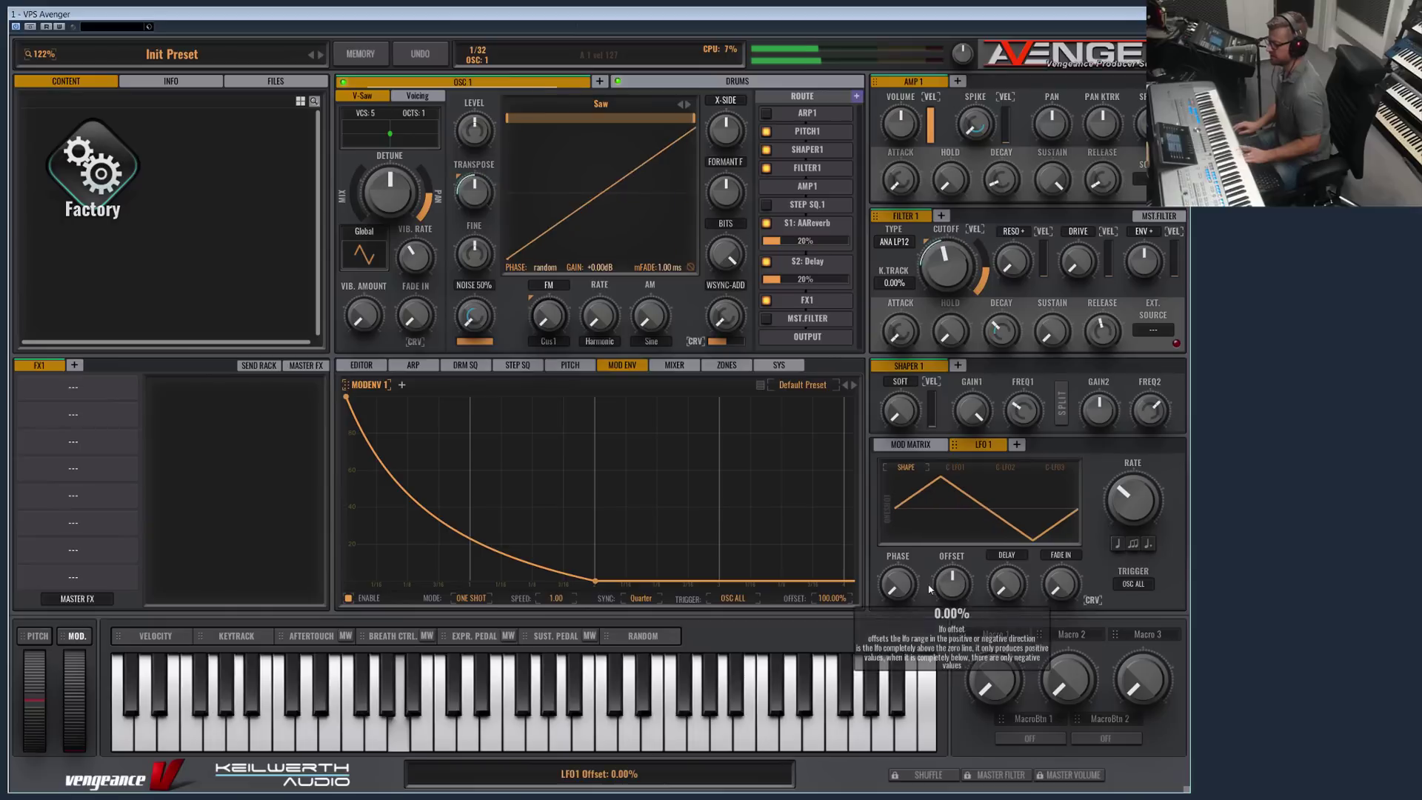
# Try LFO 1's phase, delay and fade-in, return them to zero, and examine the fade-in curve.
pyautogui.moveTo(893, 590)
pyautogui.mouseDown()
pyautogui.moveTo(908, 546)
pyautogui.moveTo(895, 589)
pyautogui.mouseUp()
pyautogui.moveTo(1014, 574); pyautogui.dragTo(1020, 639)
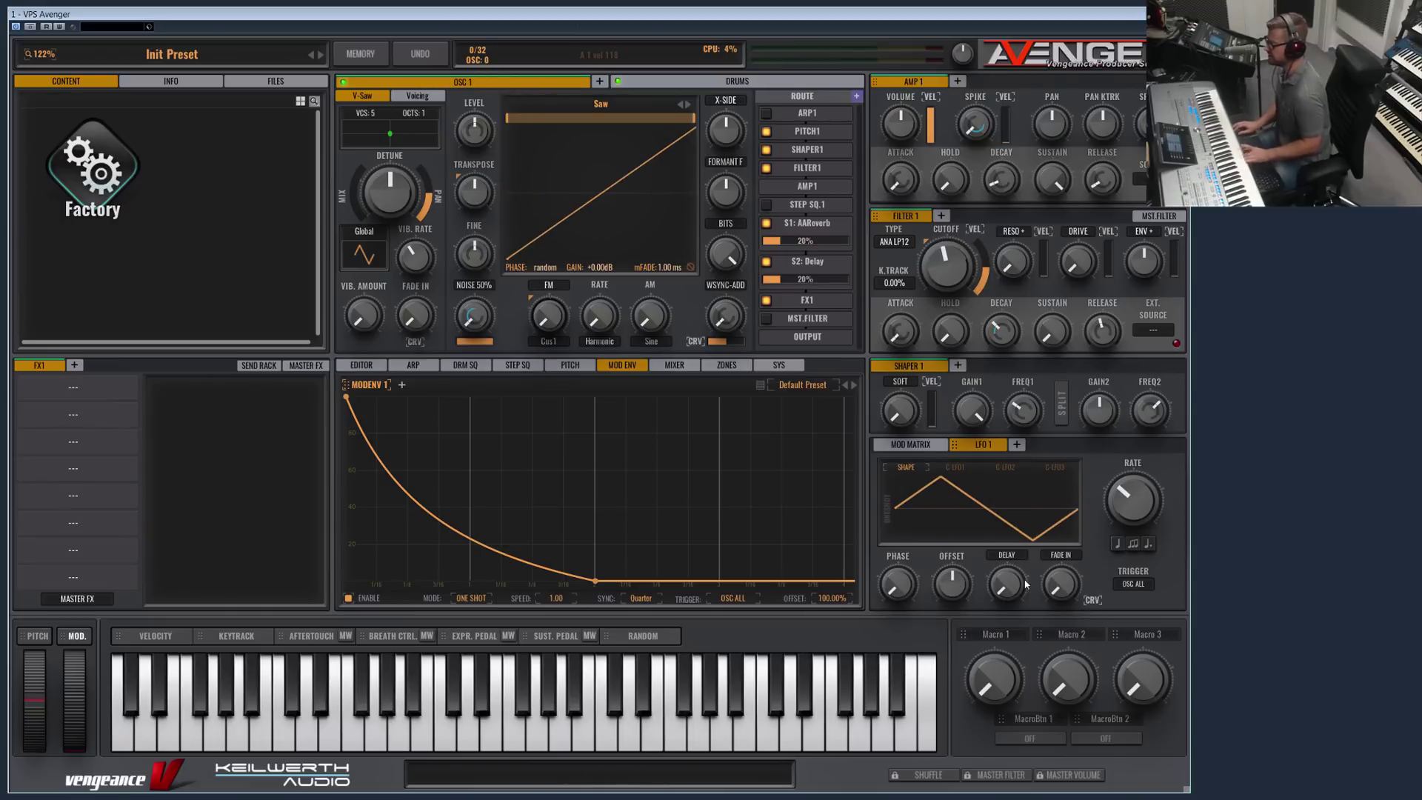
pyautogui.moveTo(1025, 584); pyautogui.dragTo(1070, 551)
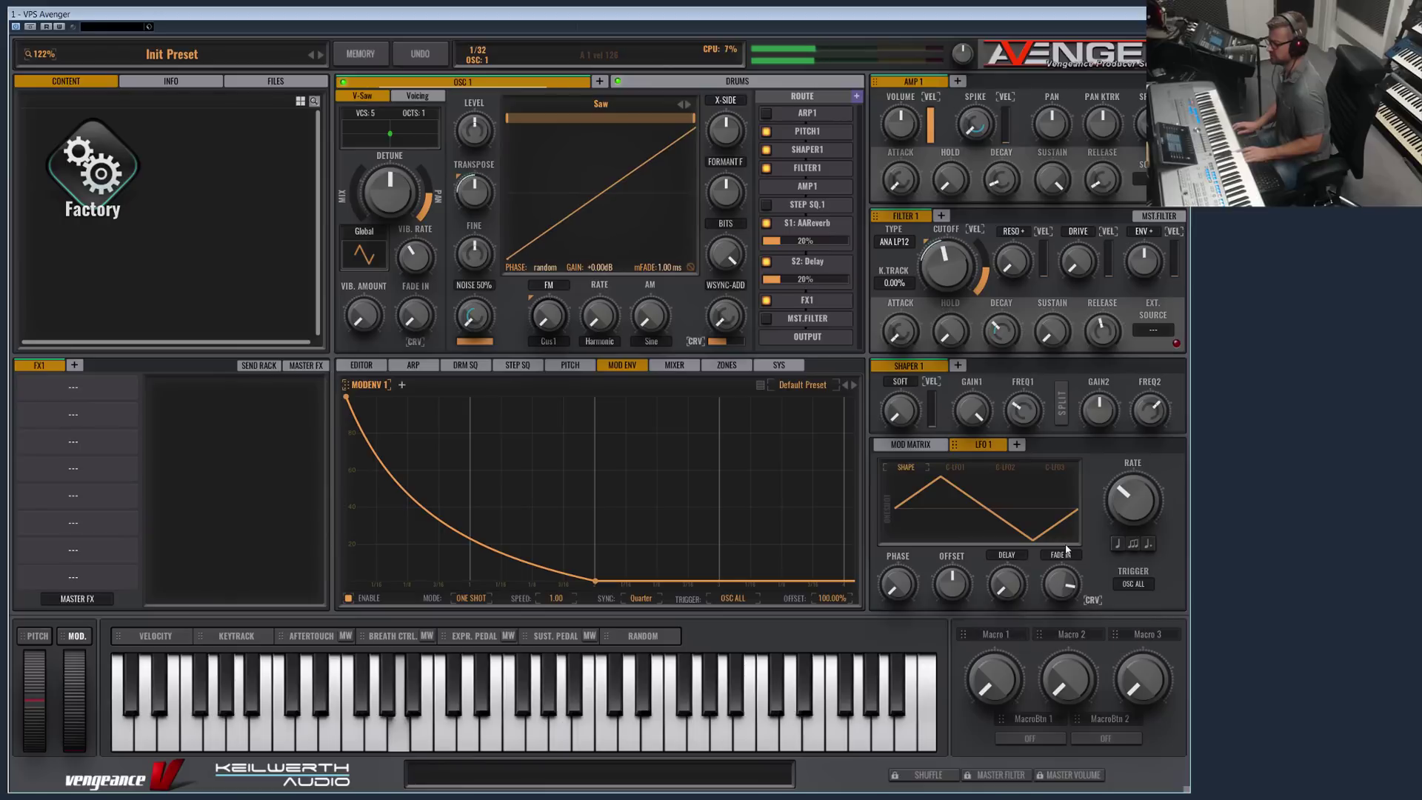
pyautogui.moveTo(1066, 574); pyautogui.dragTo(1099, 687)
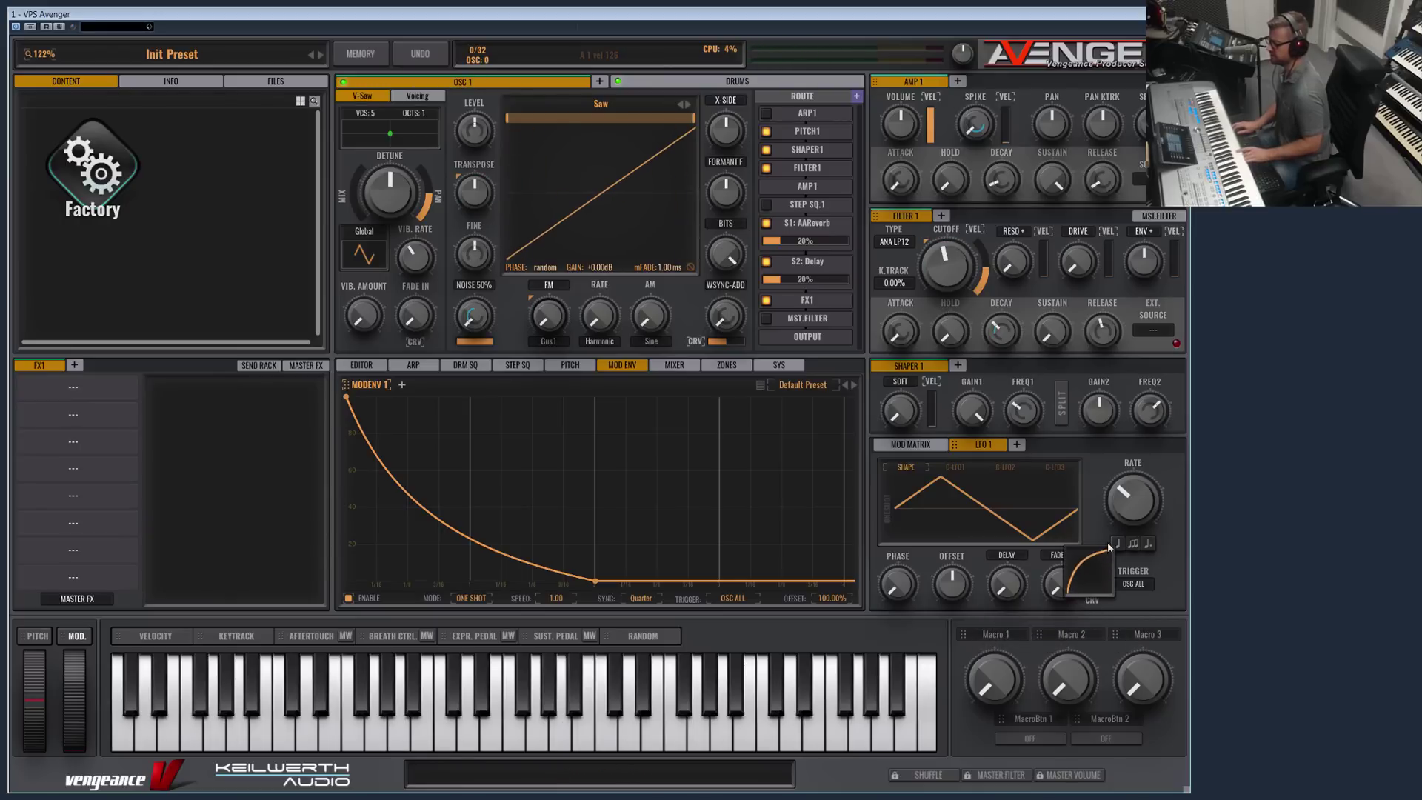
# Try the FREE and First MIDI Note triggers on LFO 1, and return its trigger to All OSCs.
pyautogui.click(1133, 585)
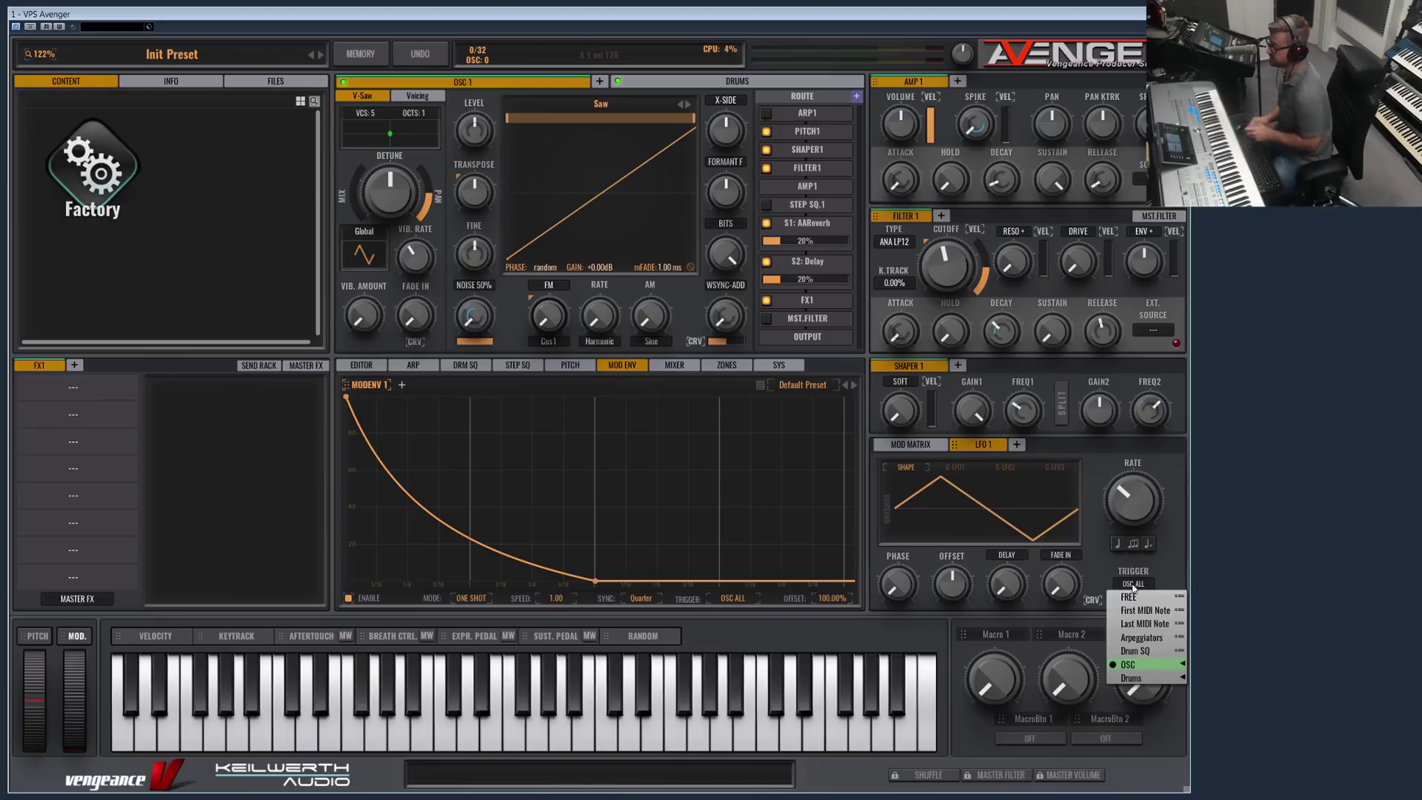
pyautogui.click(1130, 597)
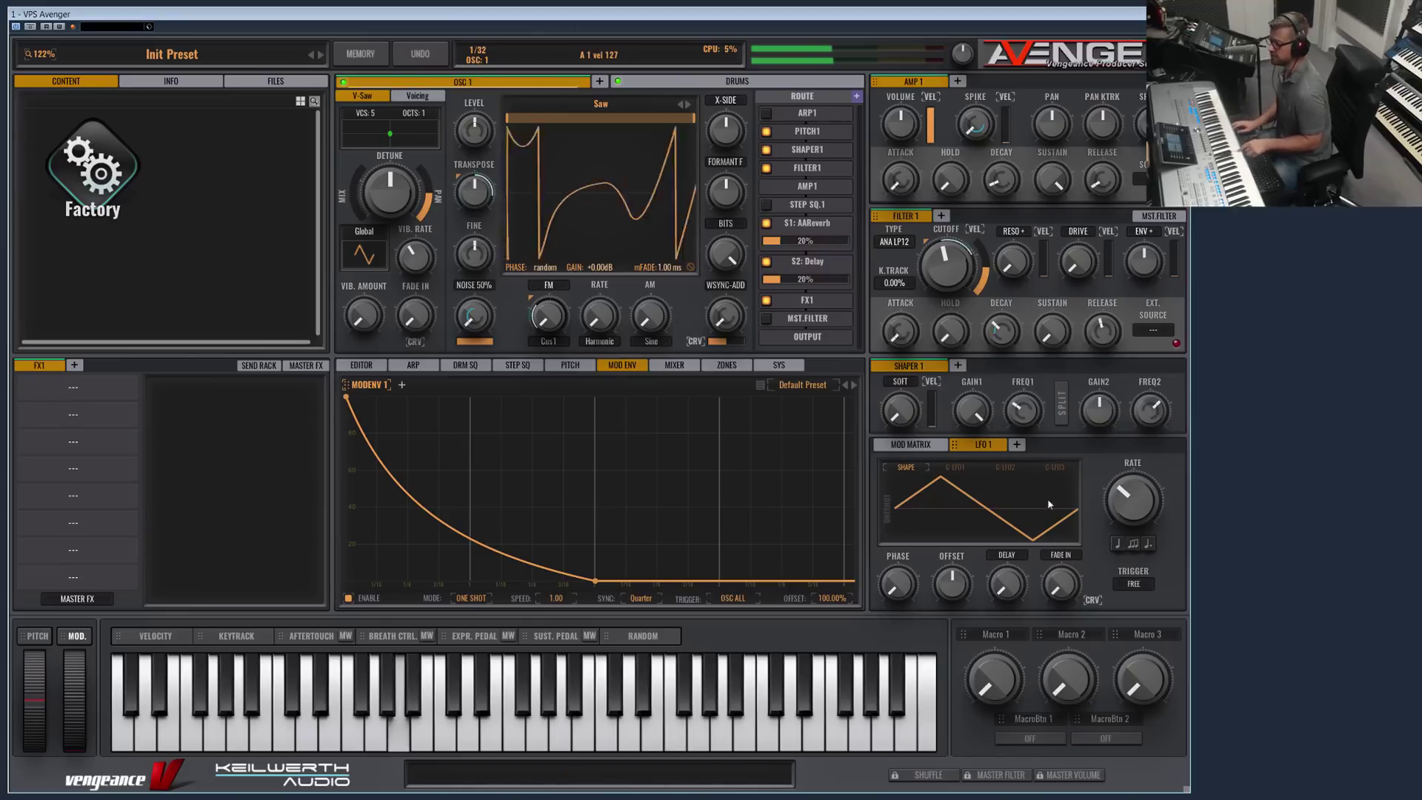
pyautogui.click(1135, 584)
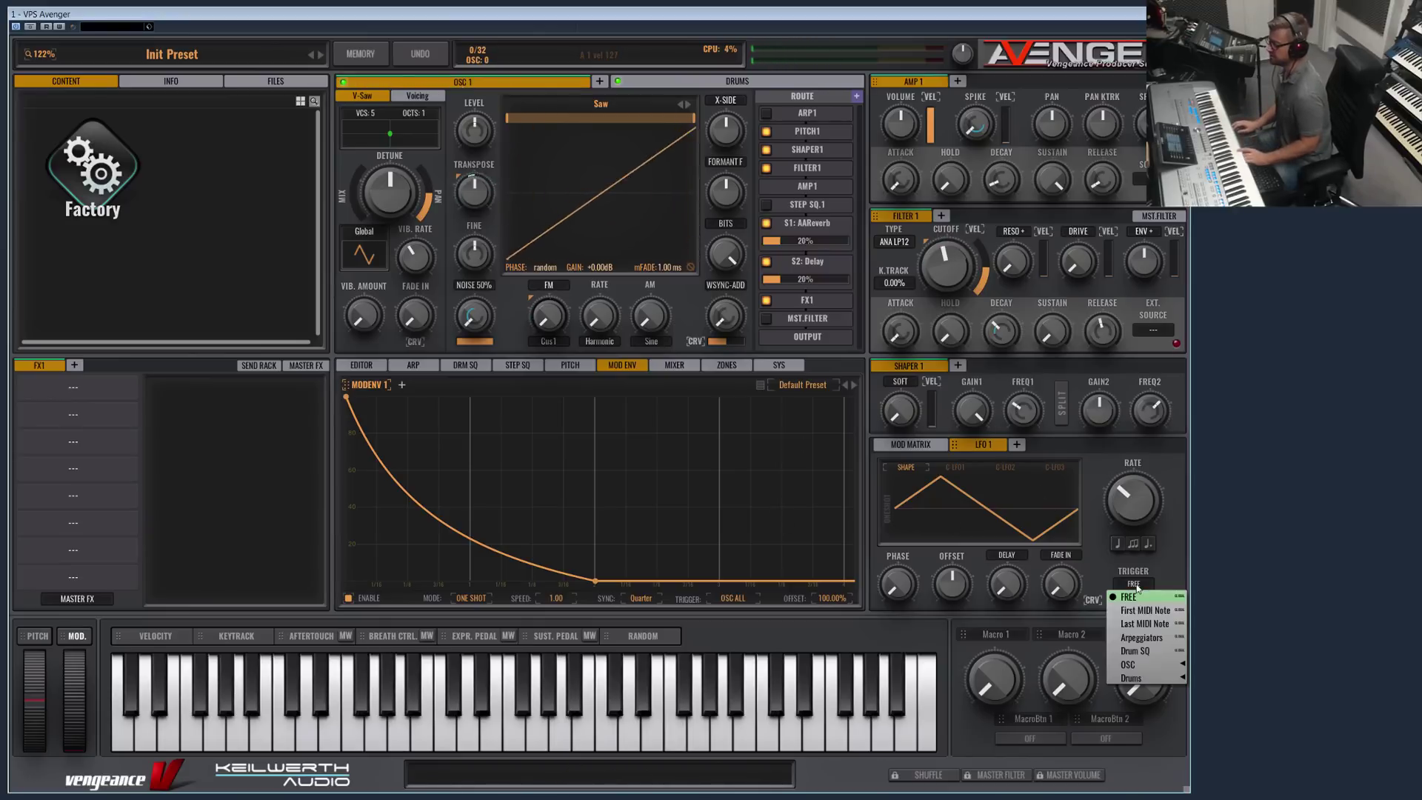
pyautogui.click(1146, 612)
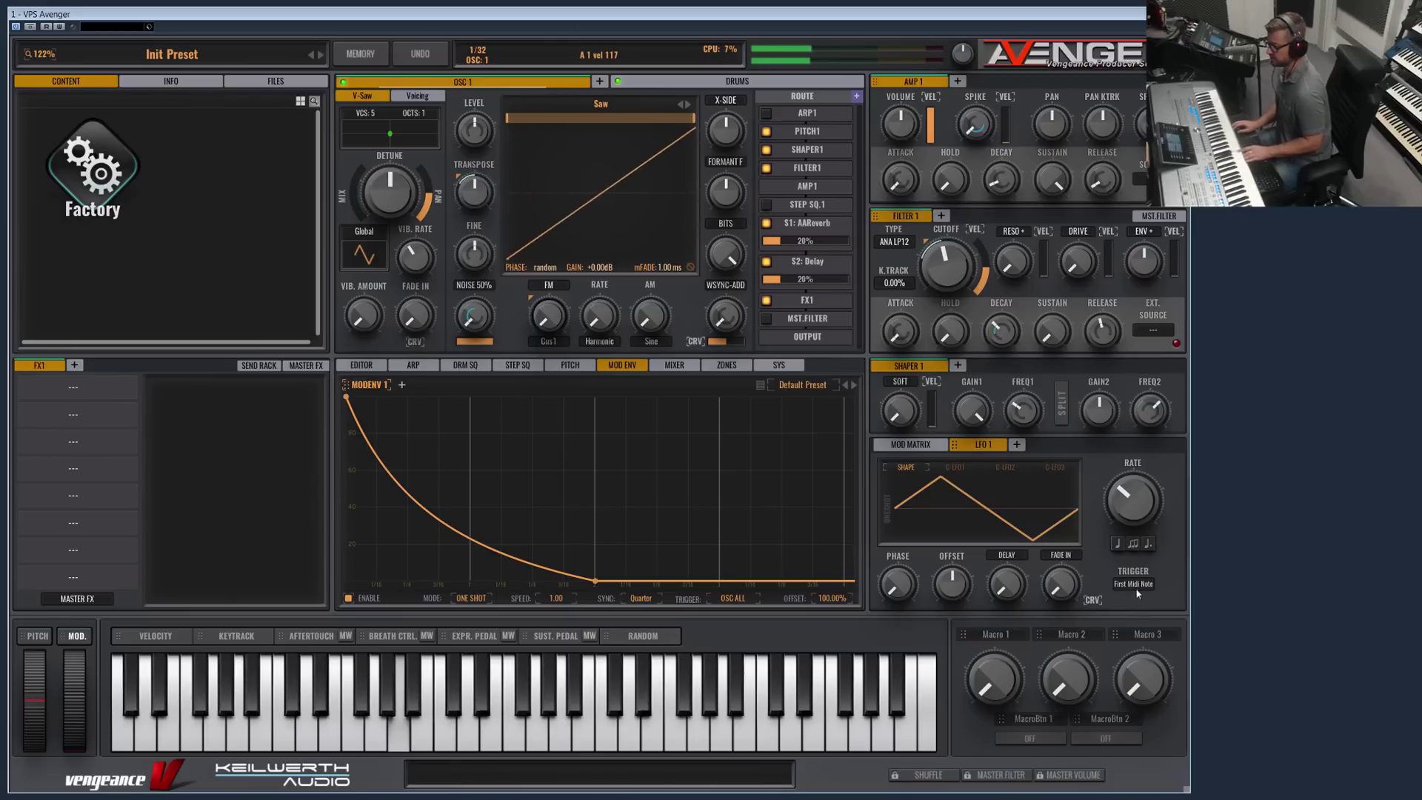
pyautogui.click(1141, 585)
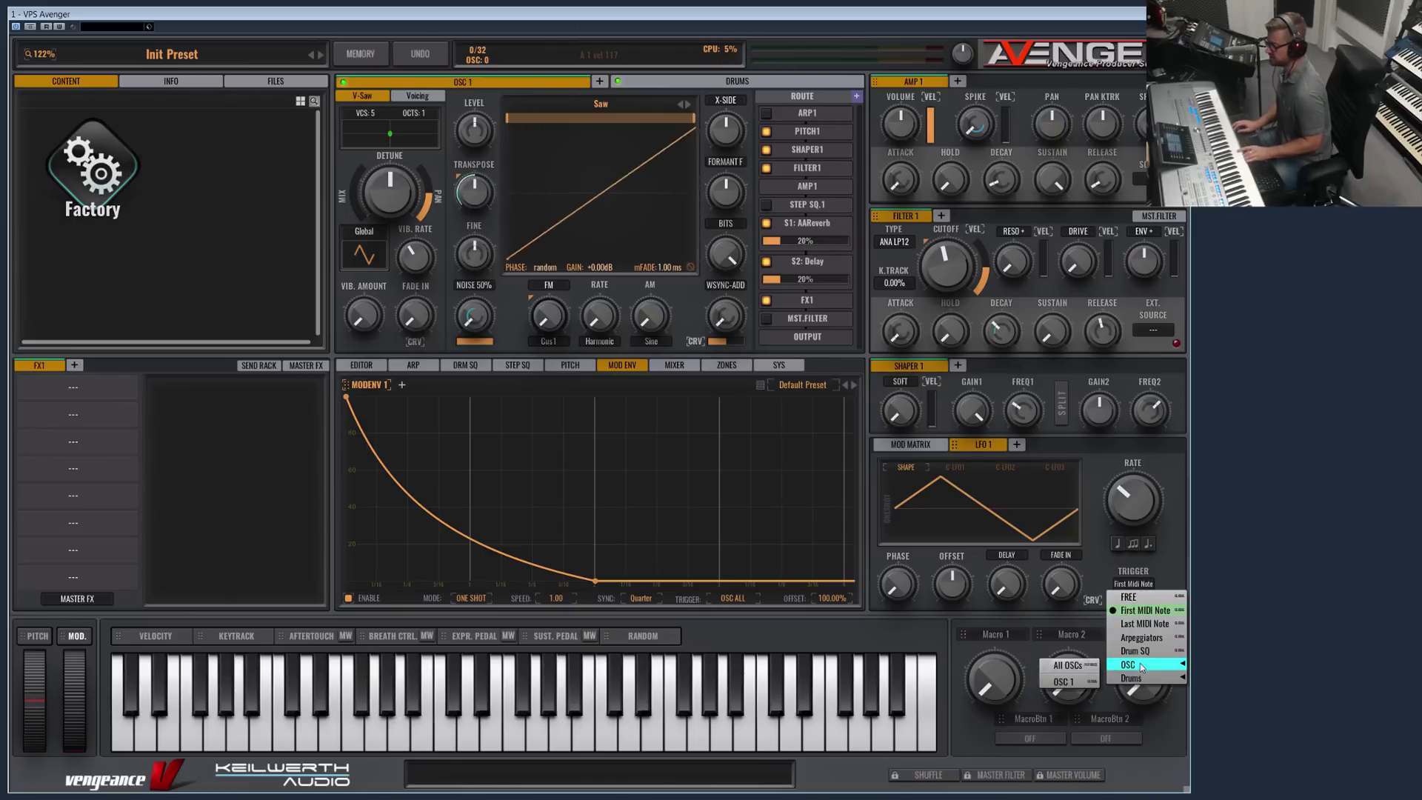
pyautogui.click(1083, 665)
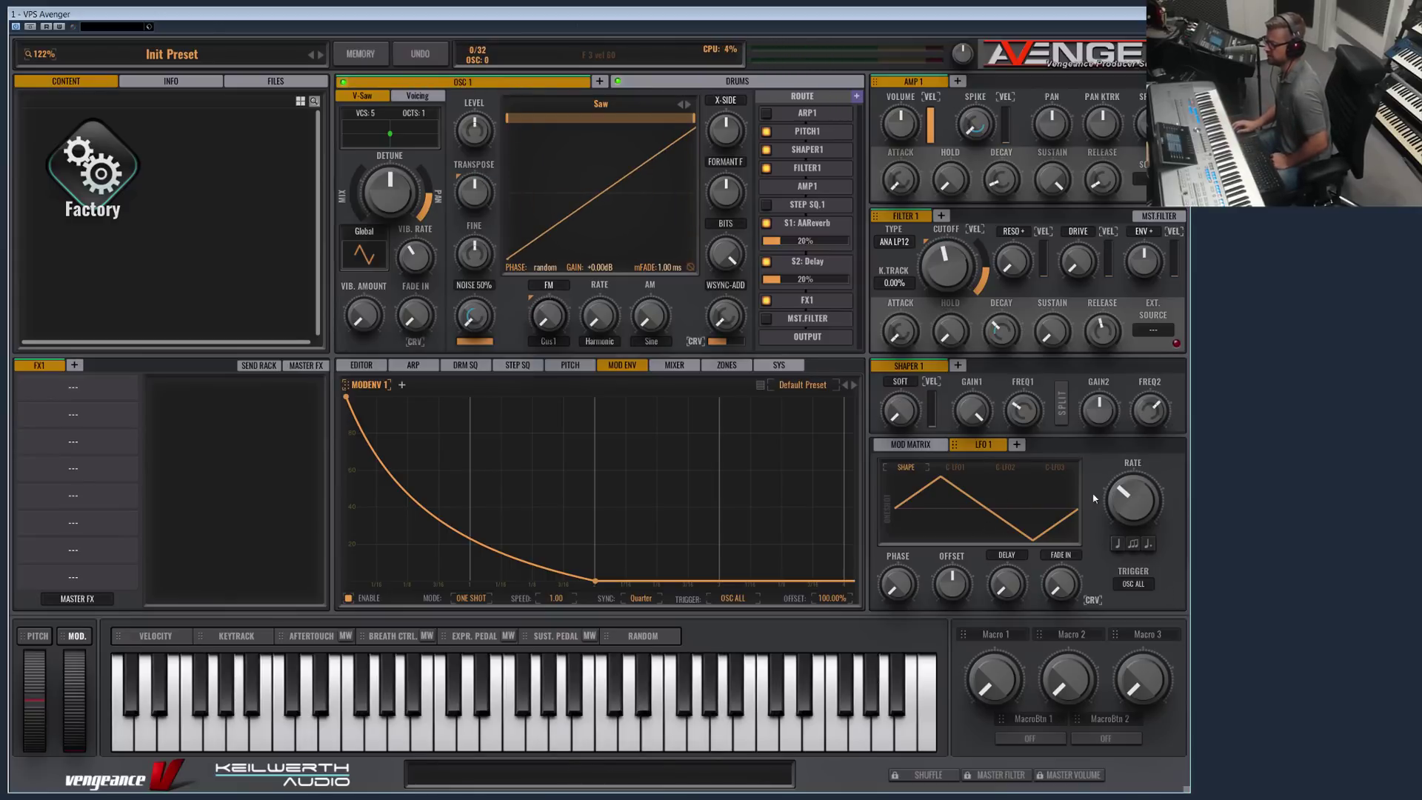
# Examine the drum trigger choices for LFO 1, from Crash to Bassdrum.
pyautogui.click(1132, 583)
pyautogui.moveTo(1148, 670)
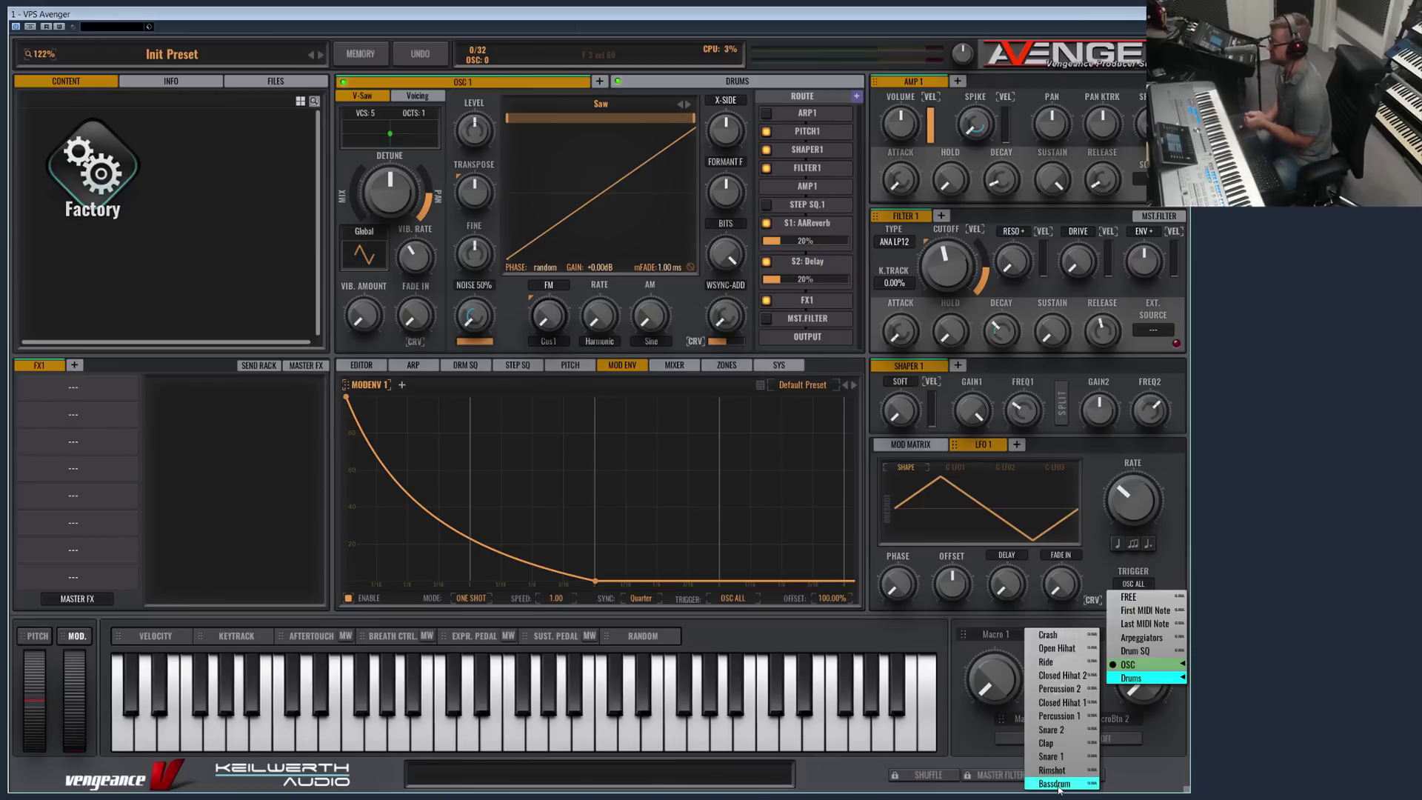
pyautogui.click(929, 515)
# Shape LFO 1's C-LFO2 curve to reach value 1.00 near mid-cycle and hold it, and examine the Bassdrum trigger choice.
pyautogui.click(966, 466)
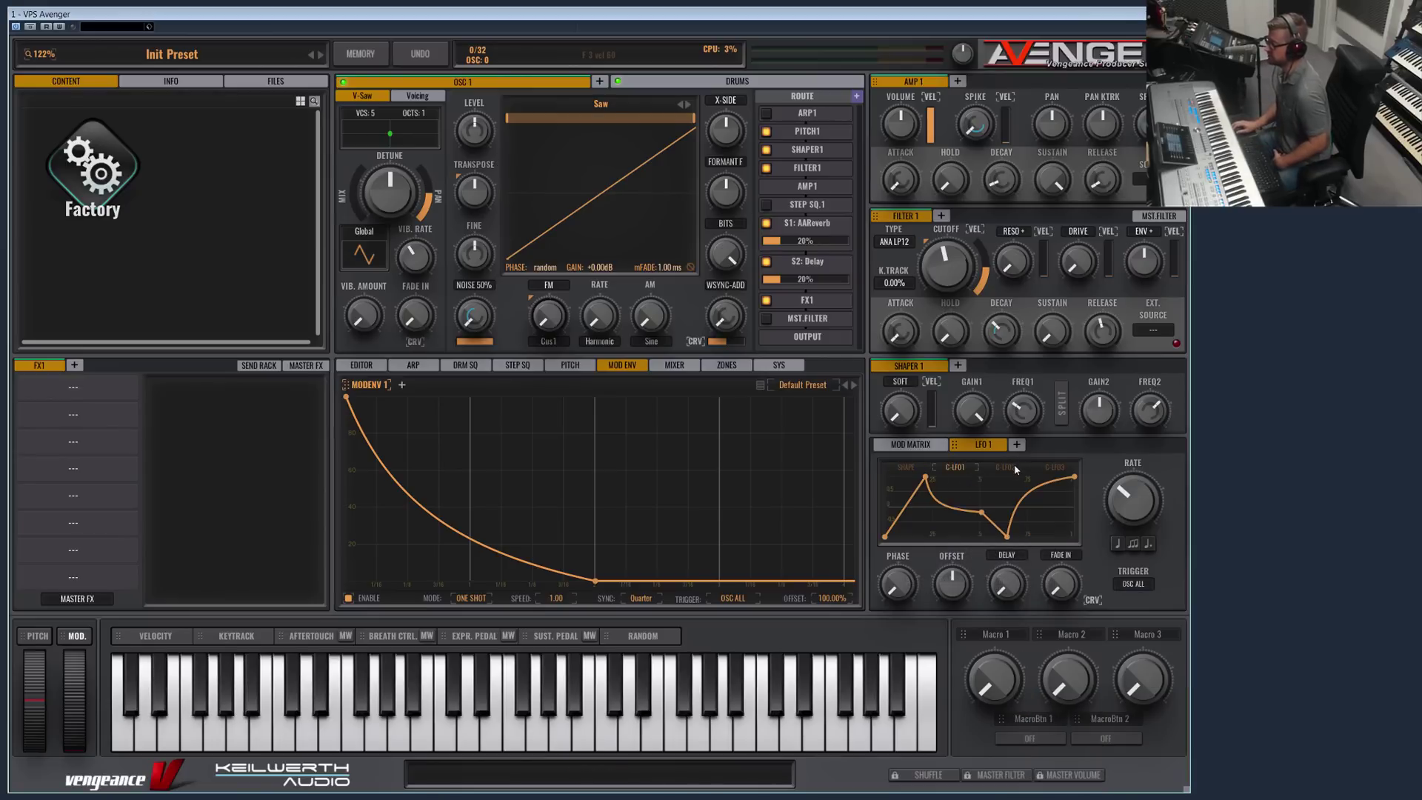
pyautogui.click(1005, 466)
pyautogui.moveTo(997, 483)
pyautogui.mouseDown()
pyautogui.moveTo(1081, 481)
pyautogui.moveTo(985, 471)
pyautogui.mouseUp()
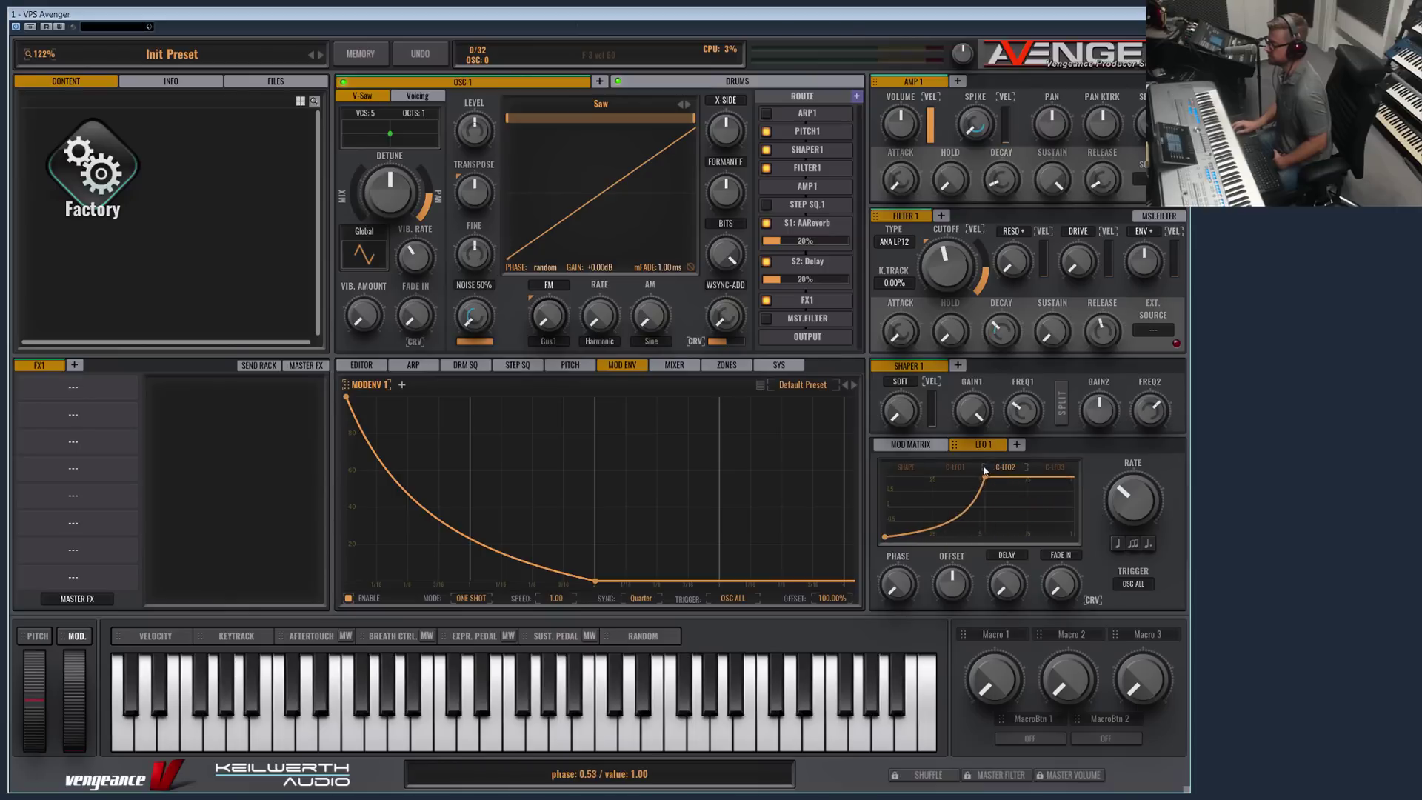
pyautogui.click(1141, 584)
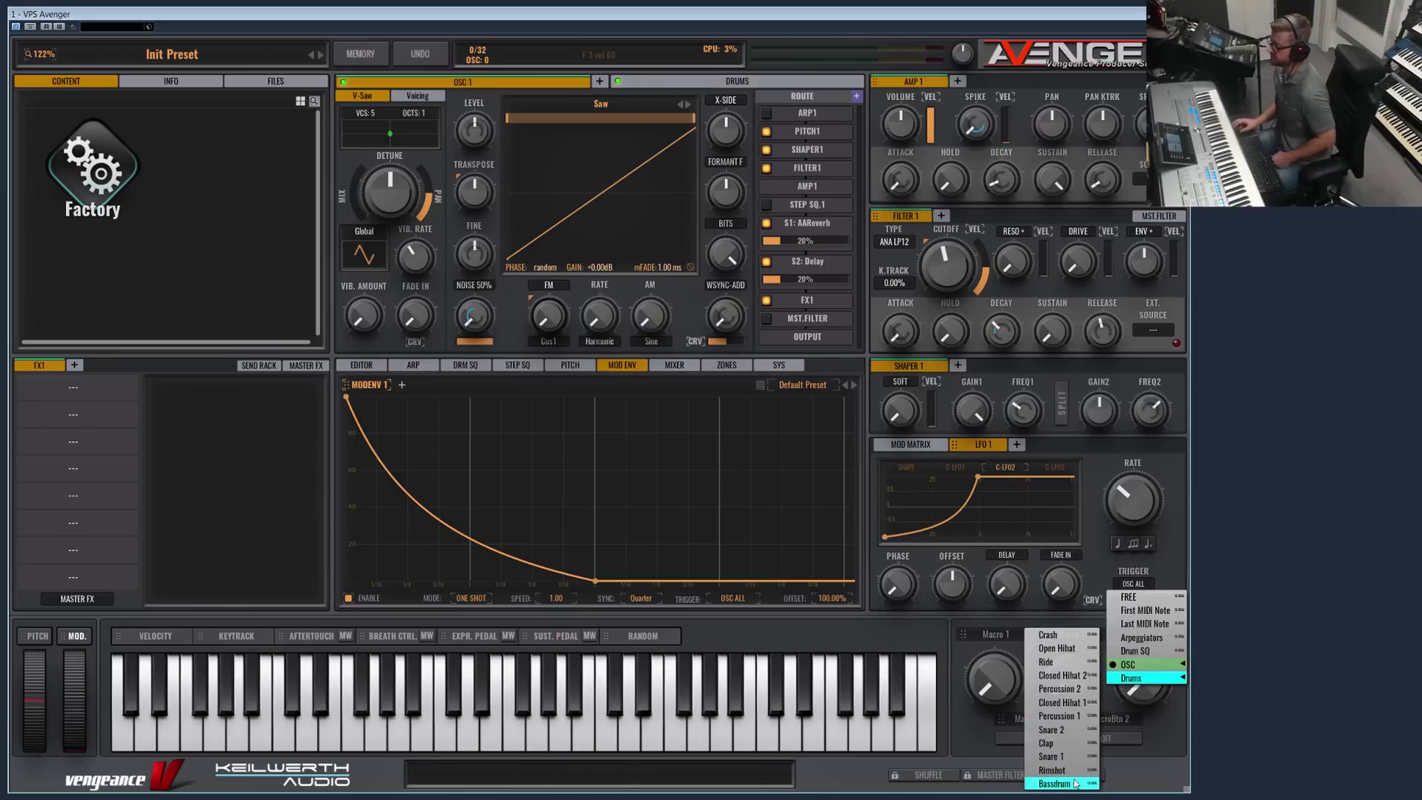
pyautogui.click(1086, 579)
# Show the modulation matrix, collapse all its assignment groups and expand them again.
pyautogui.click(938, 447)
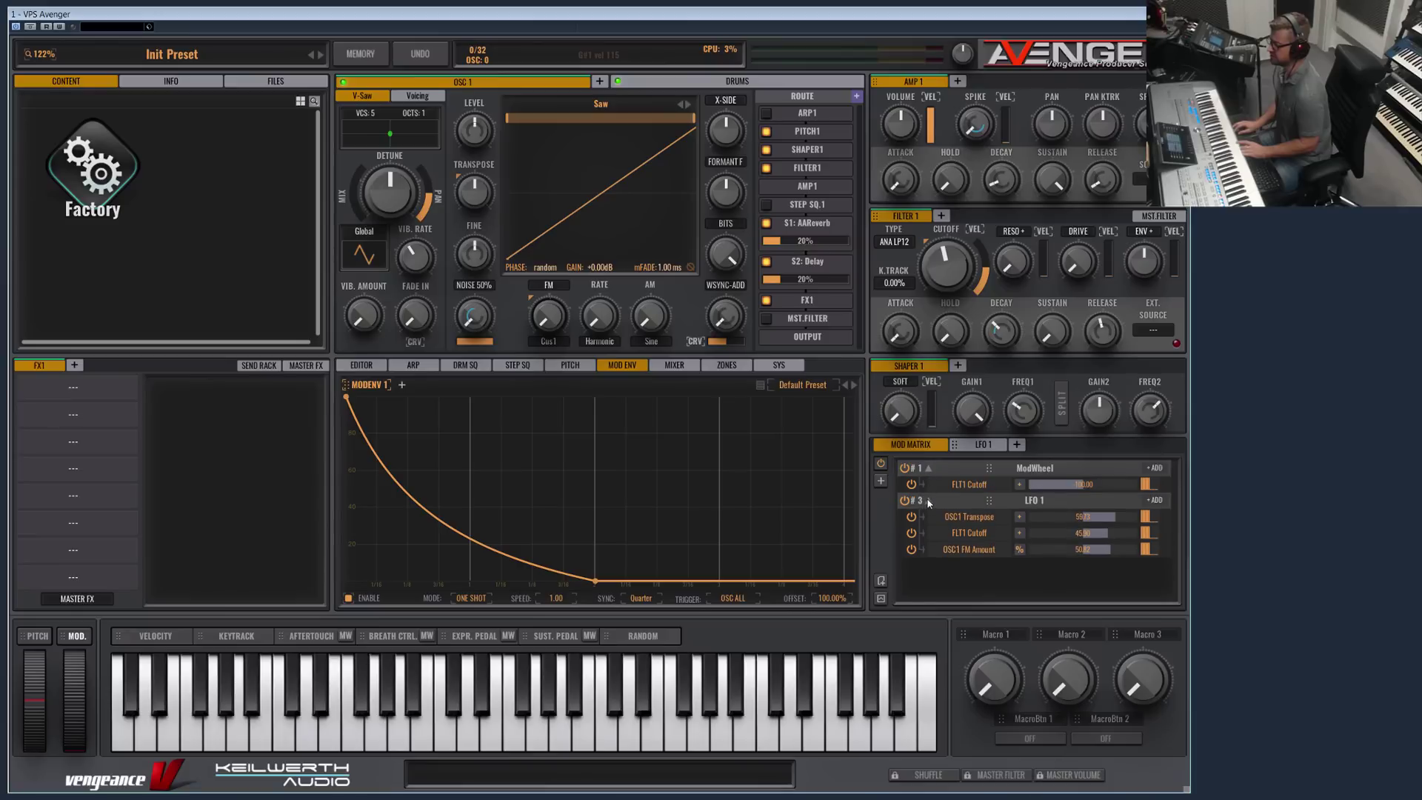
pyautogui.click(880, 599)
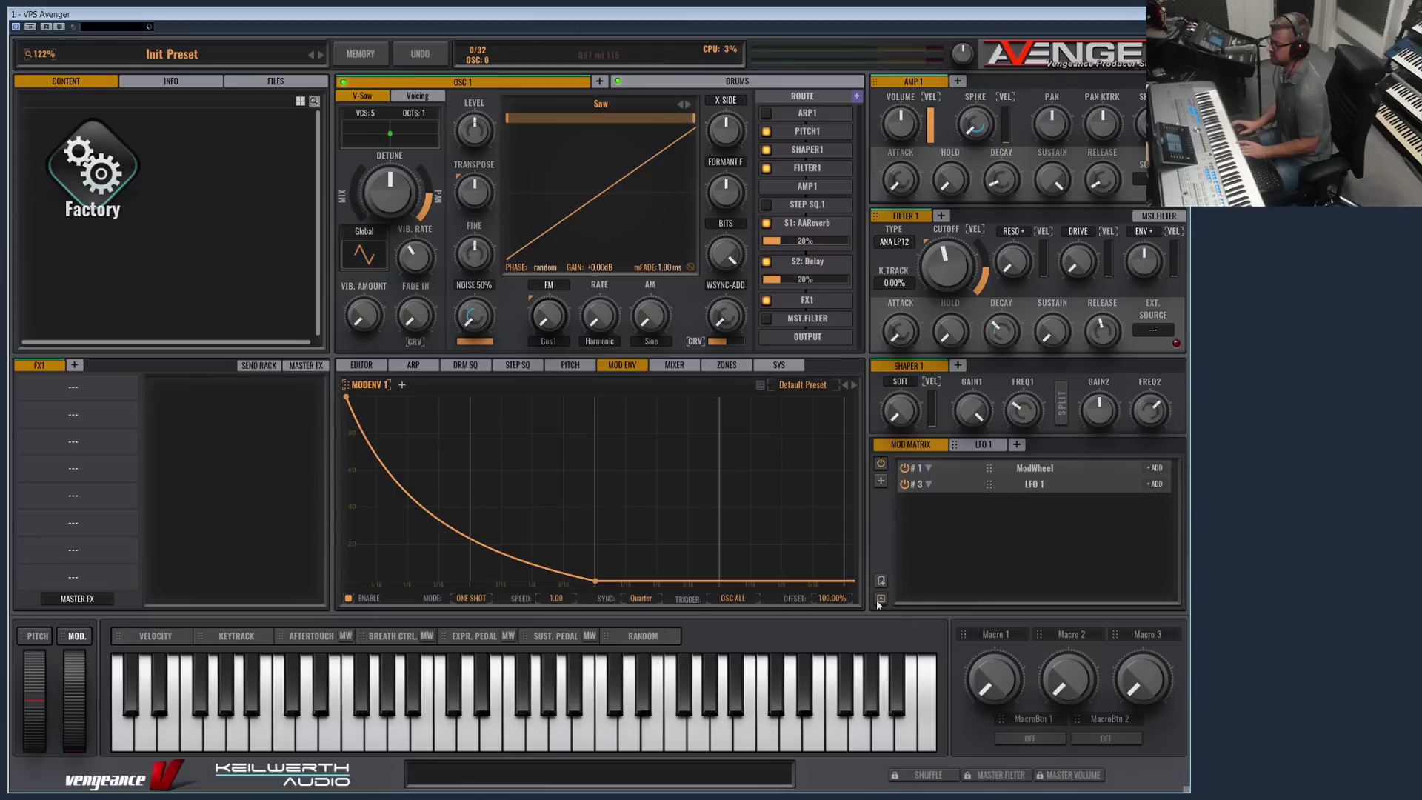
pyautogui.click(879, 599)
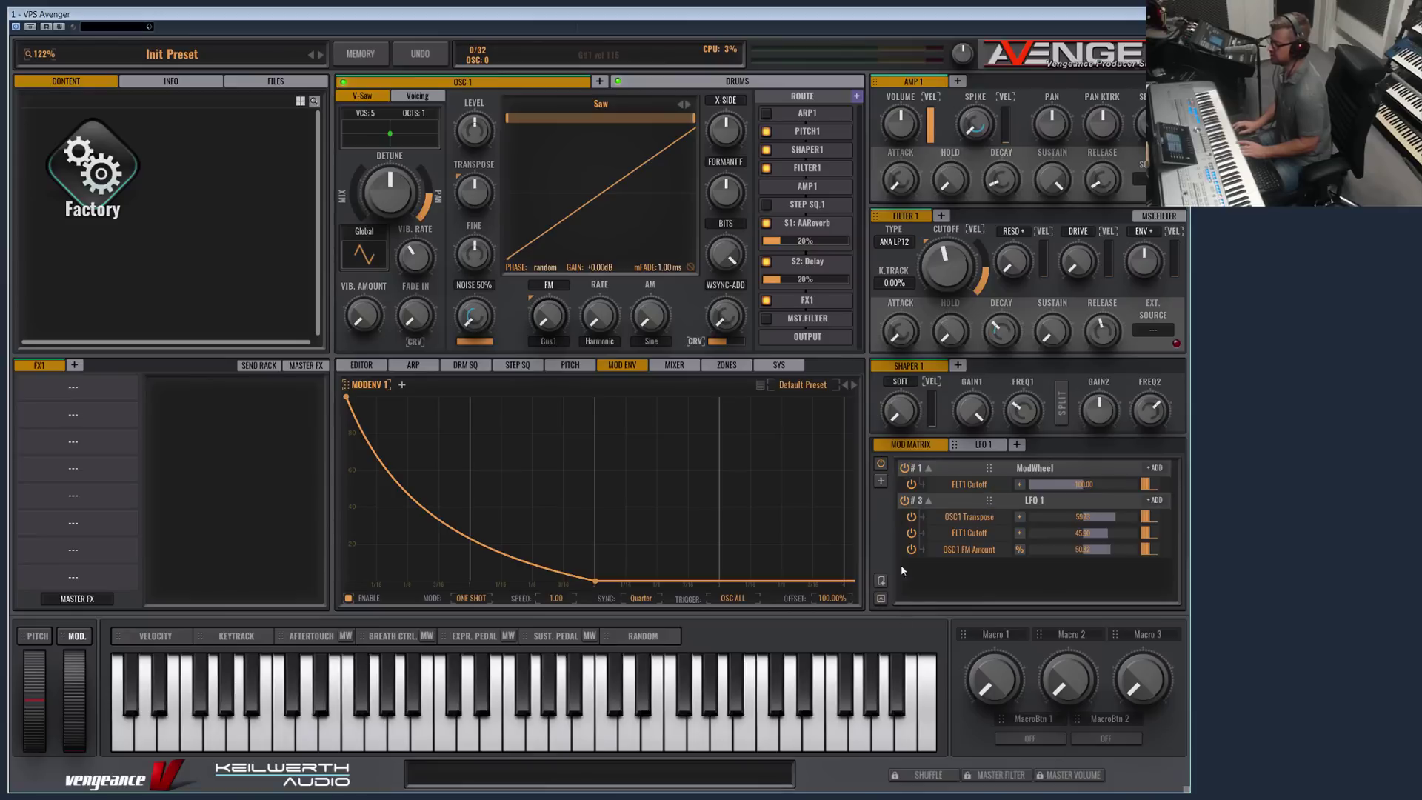
# Change the source of modulation group #3 from LFO 1 to Macro 1 and try the Macro 1 knob.
pyautogui.click(1036, 502)
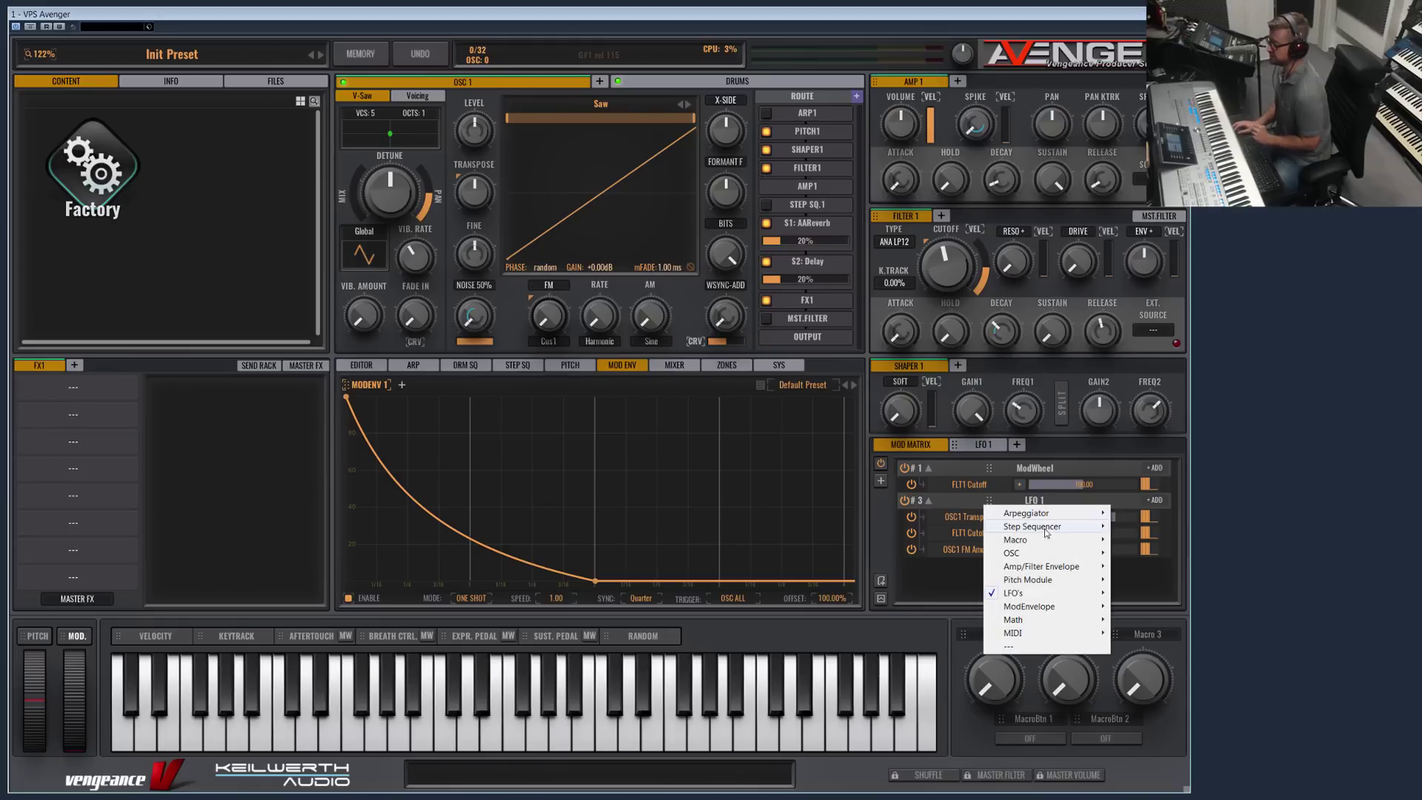
pyautogui.moveTo(1024, 598)
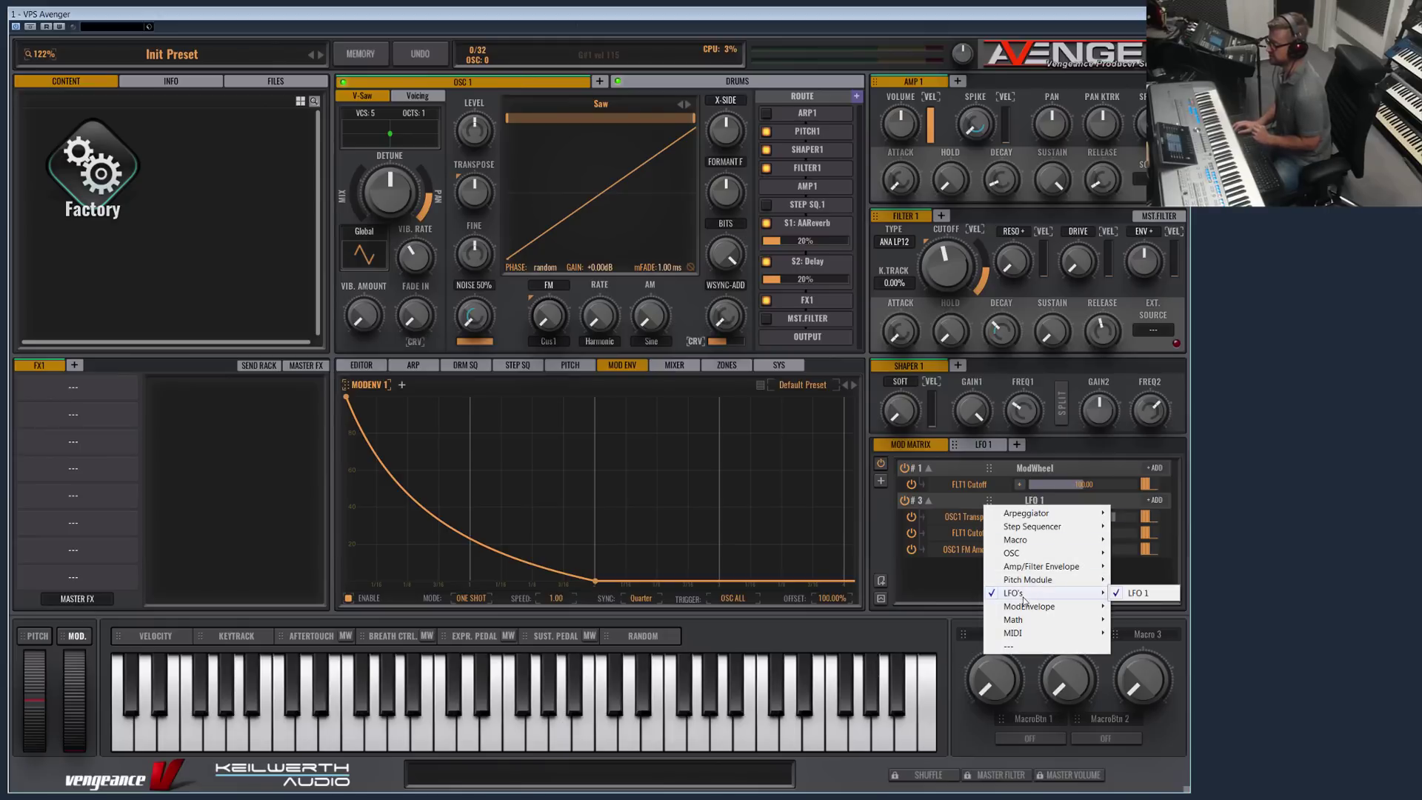
pyautogui.moveTo(1040, 540)
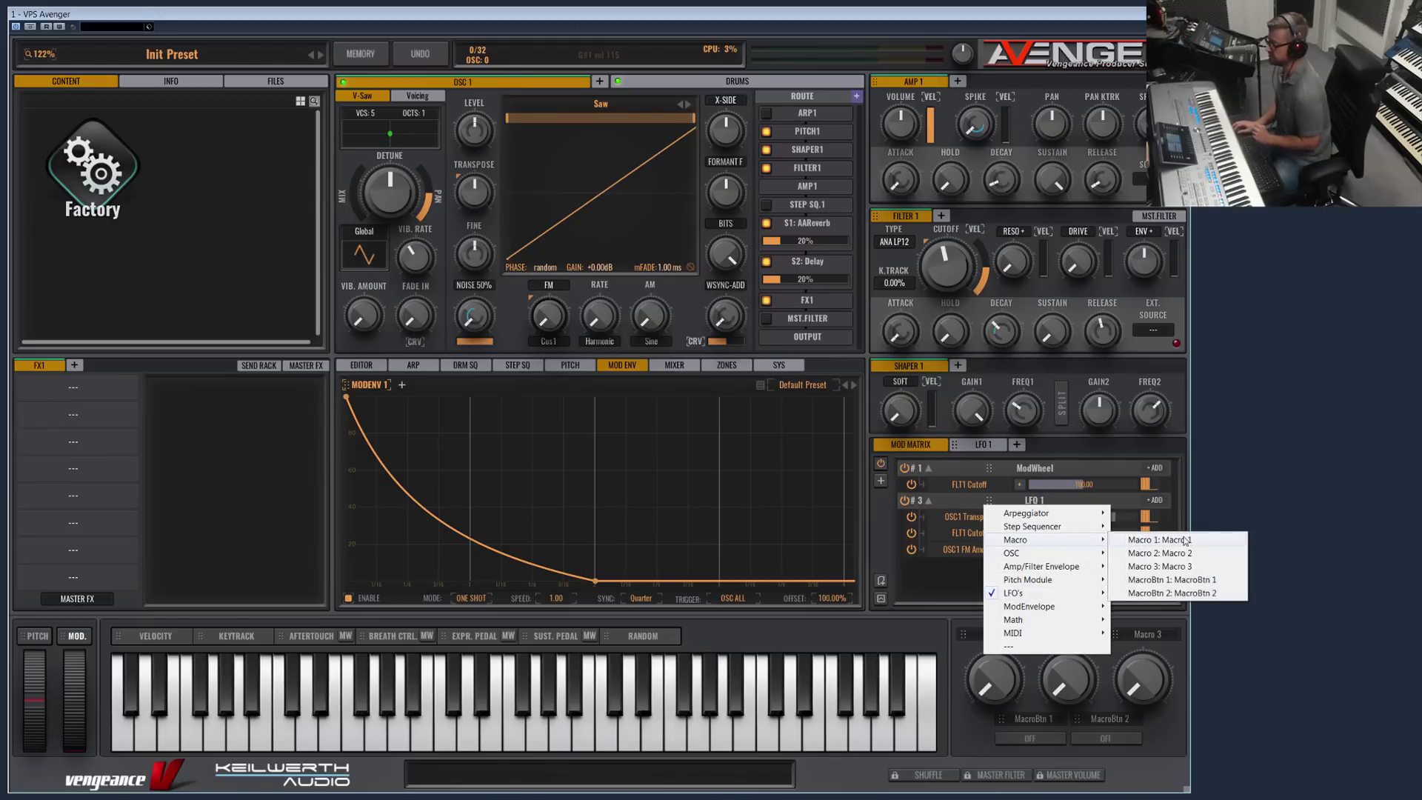
pyautogui.click(1187, 542)
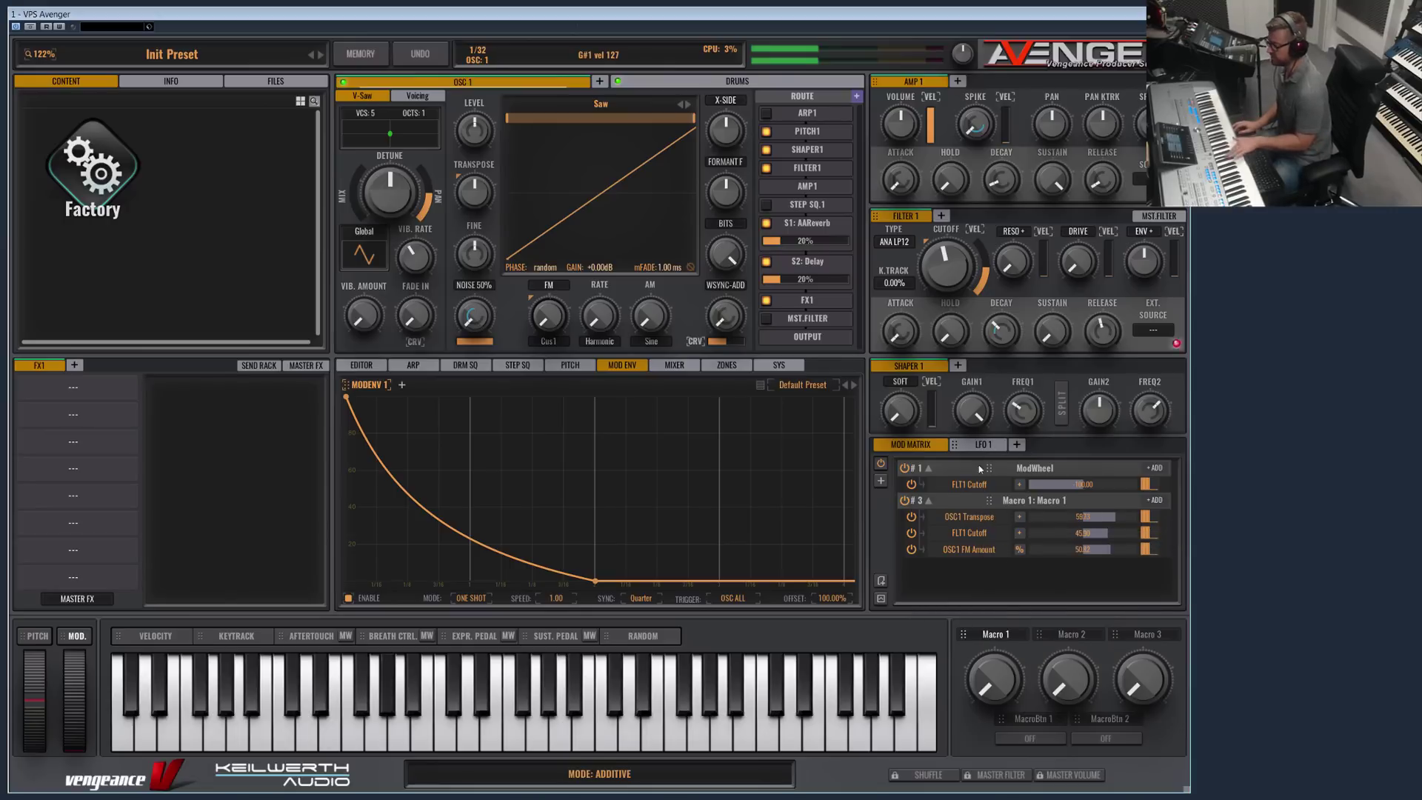
pyautogui.moveTo(1003, 690); pyautogui.dragTo(1044, 690)
# Change the source of modulation group #3 to MOD Envelope 1.
pyautogui.click(1048, 502)
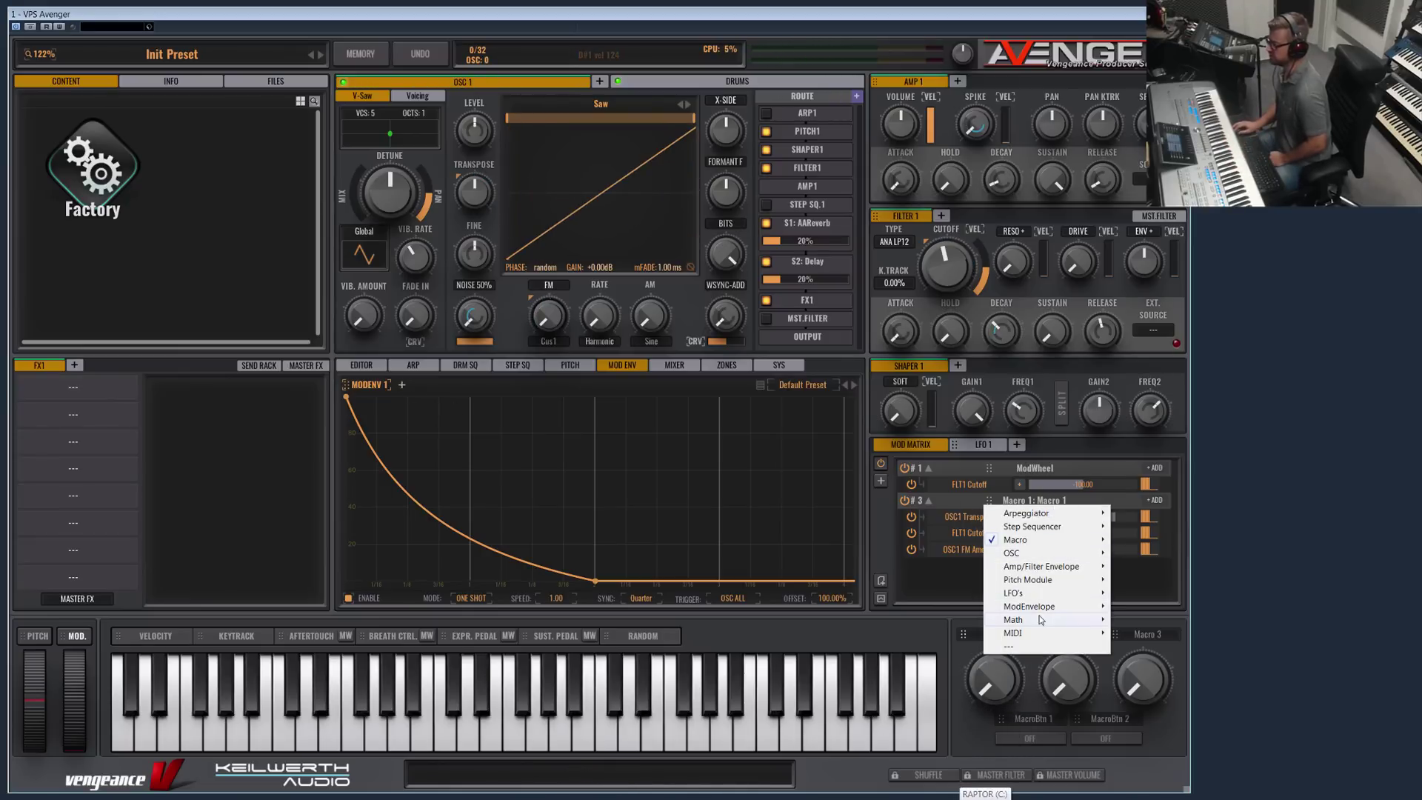
pyautogui.moveTo(1037, 607)
pyautogui.click(1183, 612)
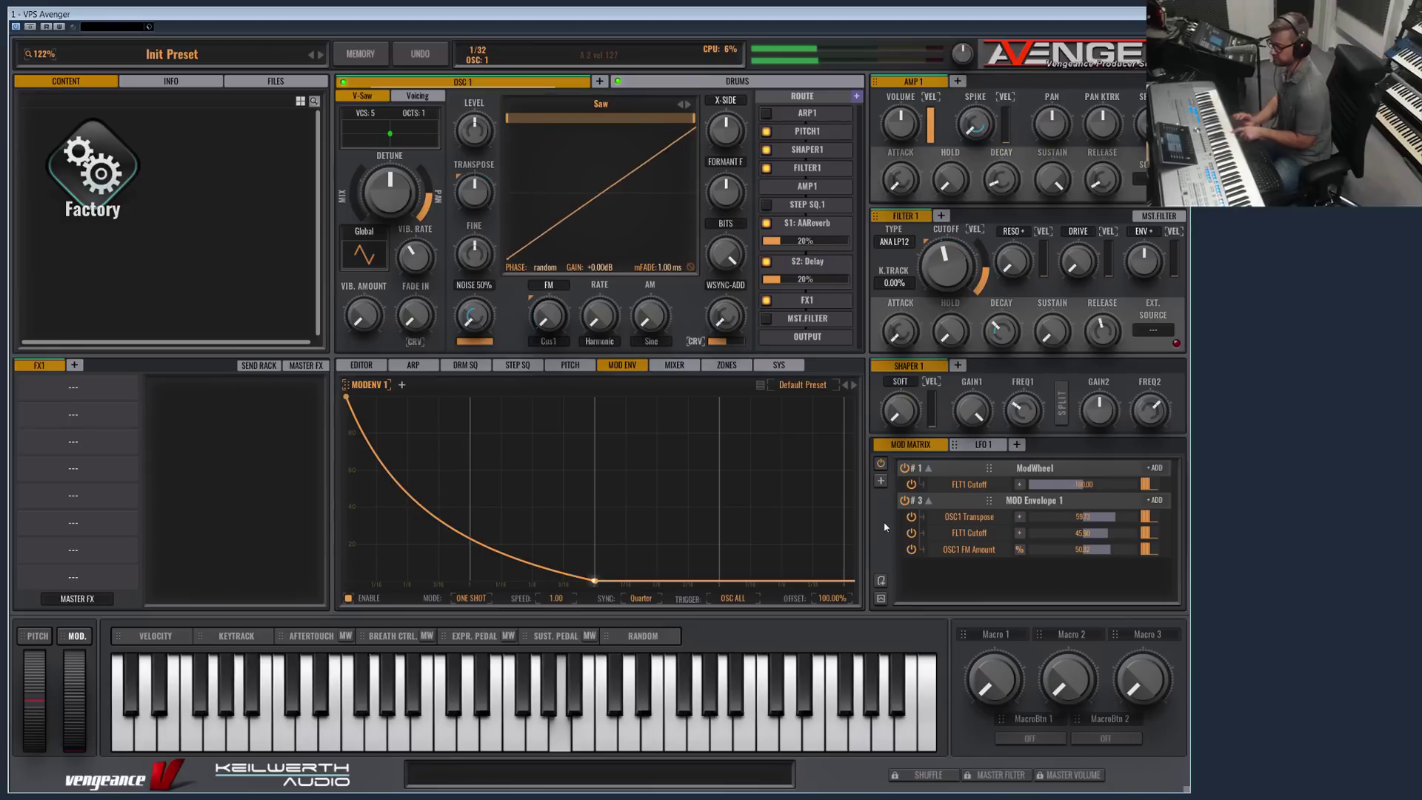
# Bend MODENV 1's decay into a steeper curve, and reset that segment to a straight line.
pyautogui.moveTo(481, 541); pyautogui.dragTo(457, 624)
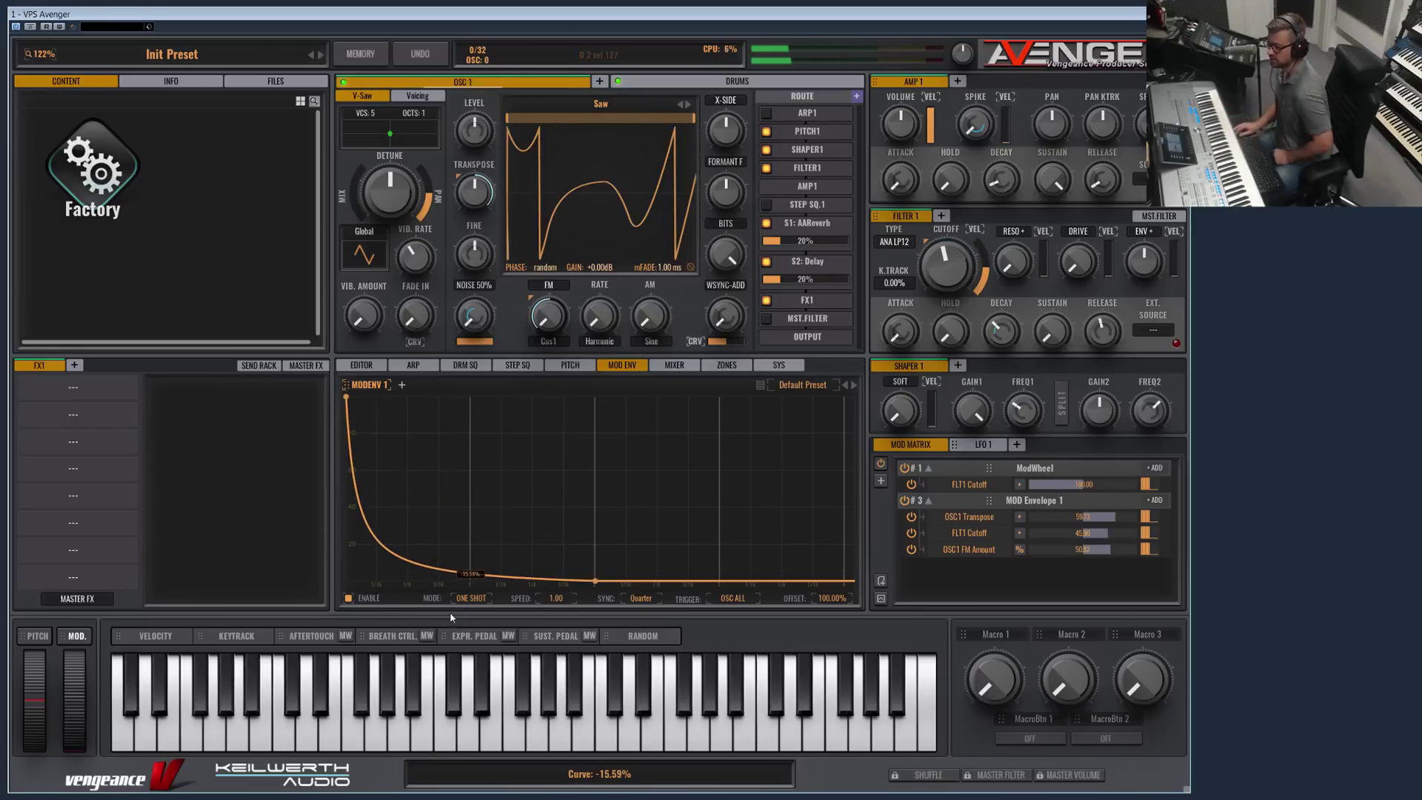
pyautogui.doubleClick(447, 577)
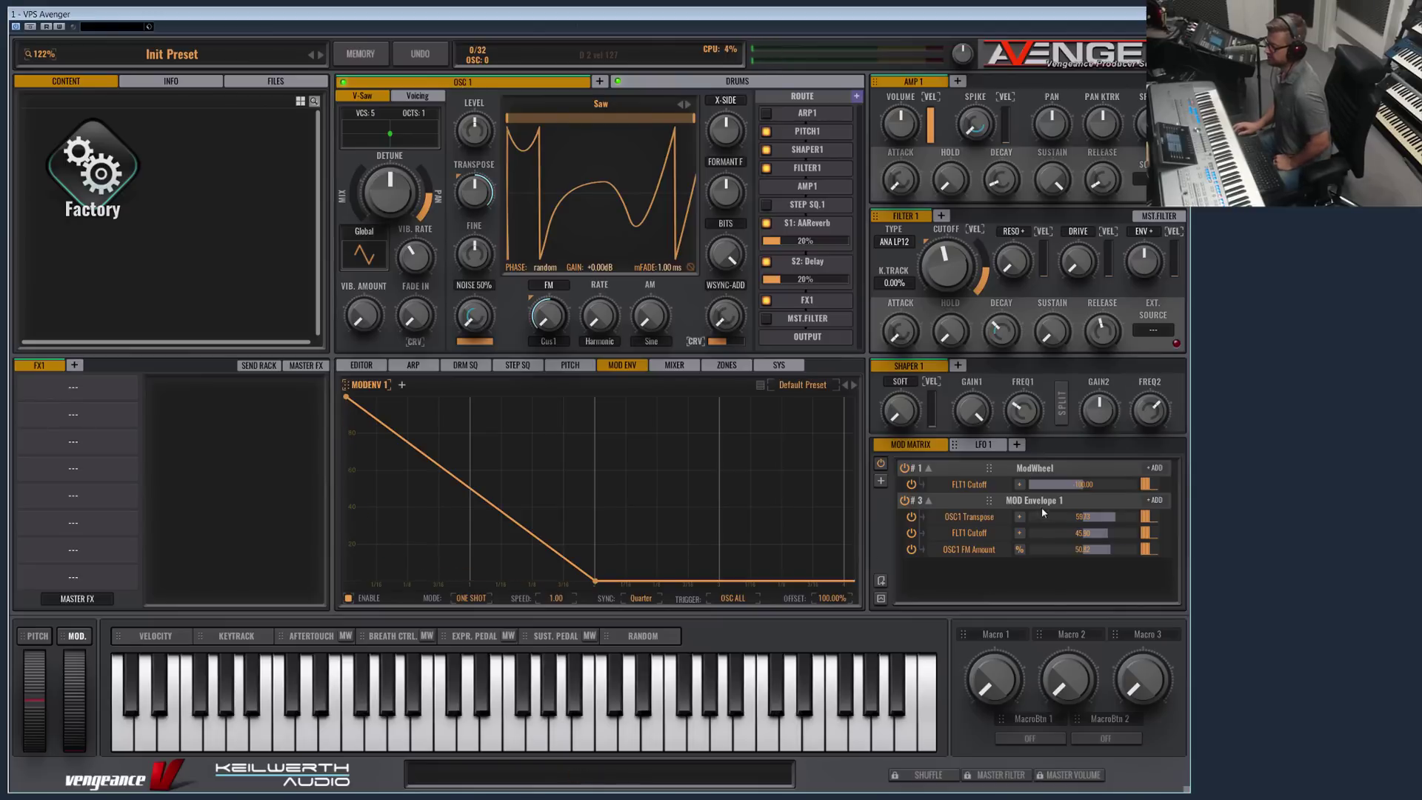
# Browse the target categories that can be added to the MOD Envelope 1 group, including STP SQ1, Drums, Global/Macro and Arpeggiator 1.
pyautogui.click(1157, 500)
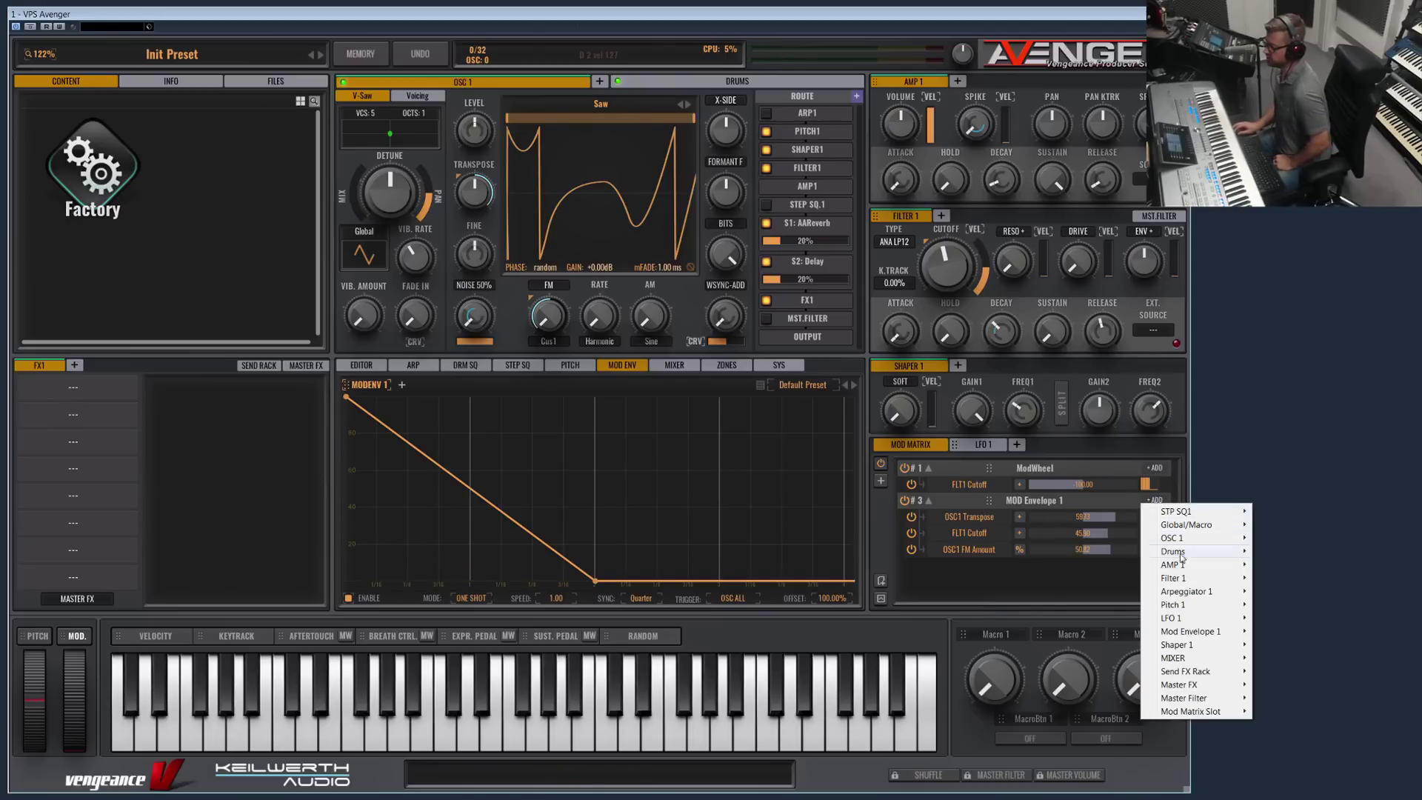
pyautogui.moveTo(1185, 513)
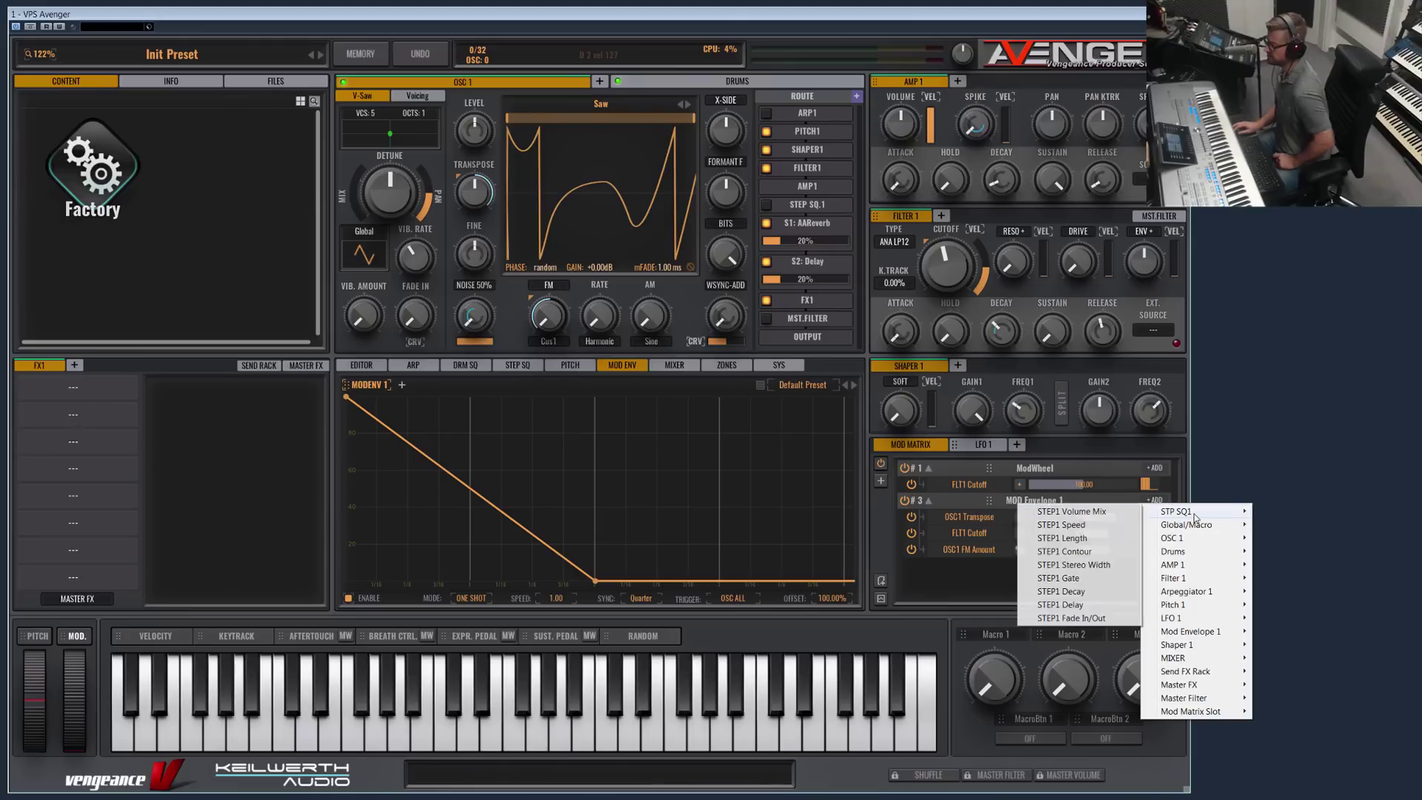
pyautogui.click(935, 524)
pyautogui.moveTo(989, 505); pyautogui.dragTo(1024, 512)
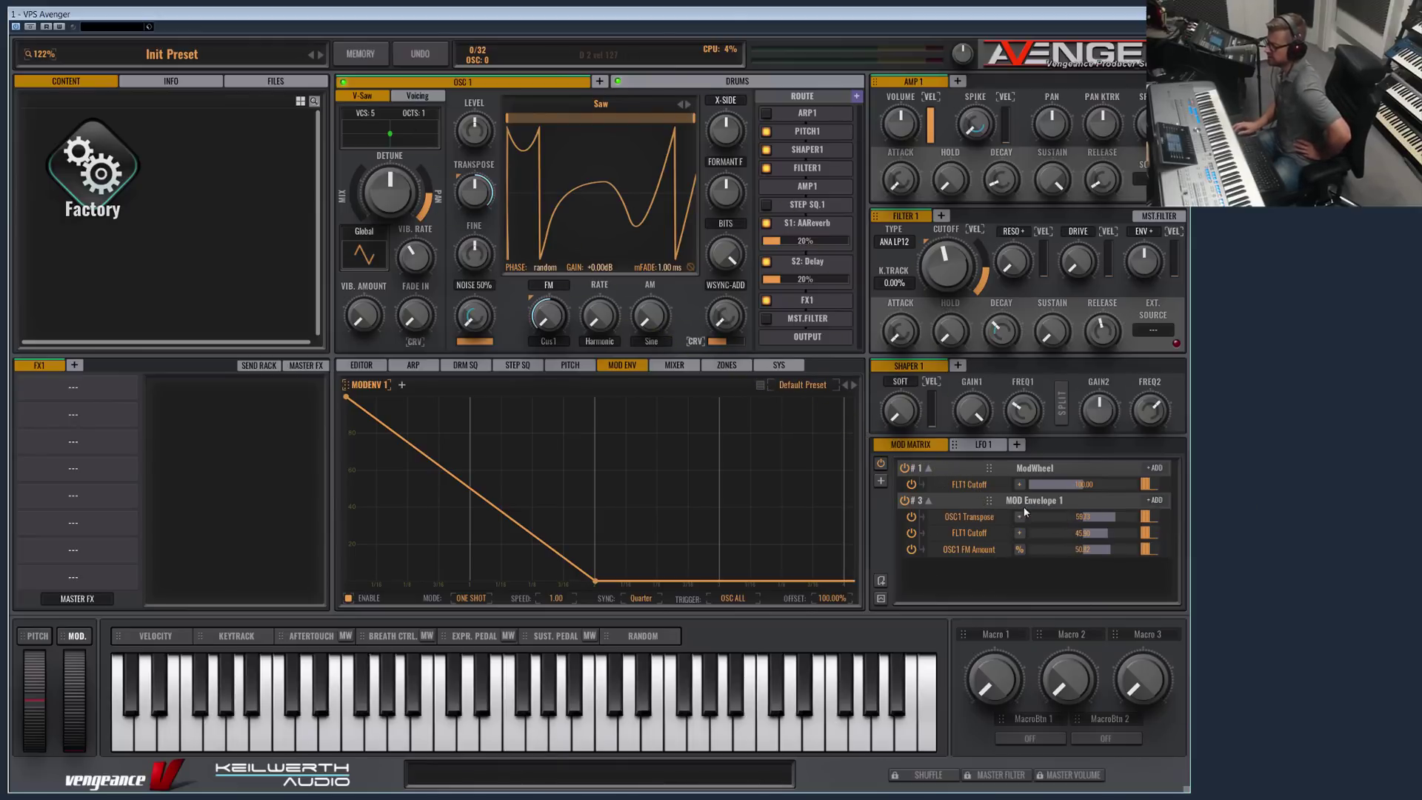
pyautogui.click(1156, 501)
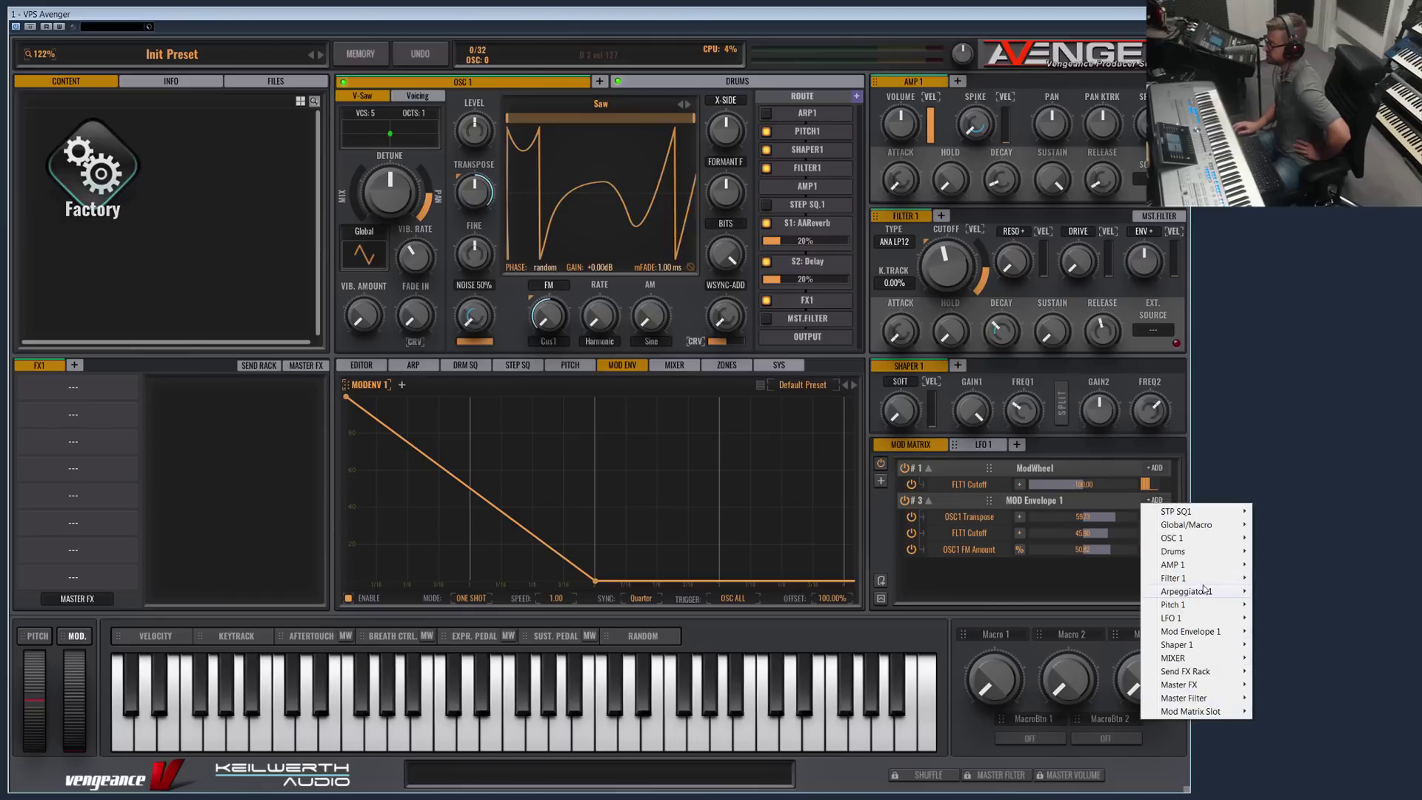
pyautogui.moveTo(1204, 555)
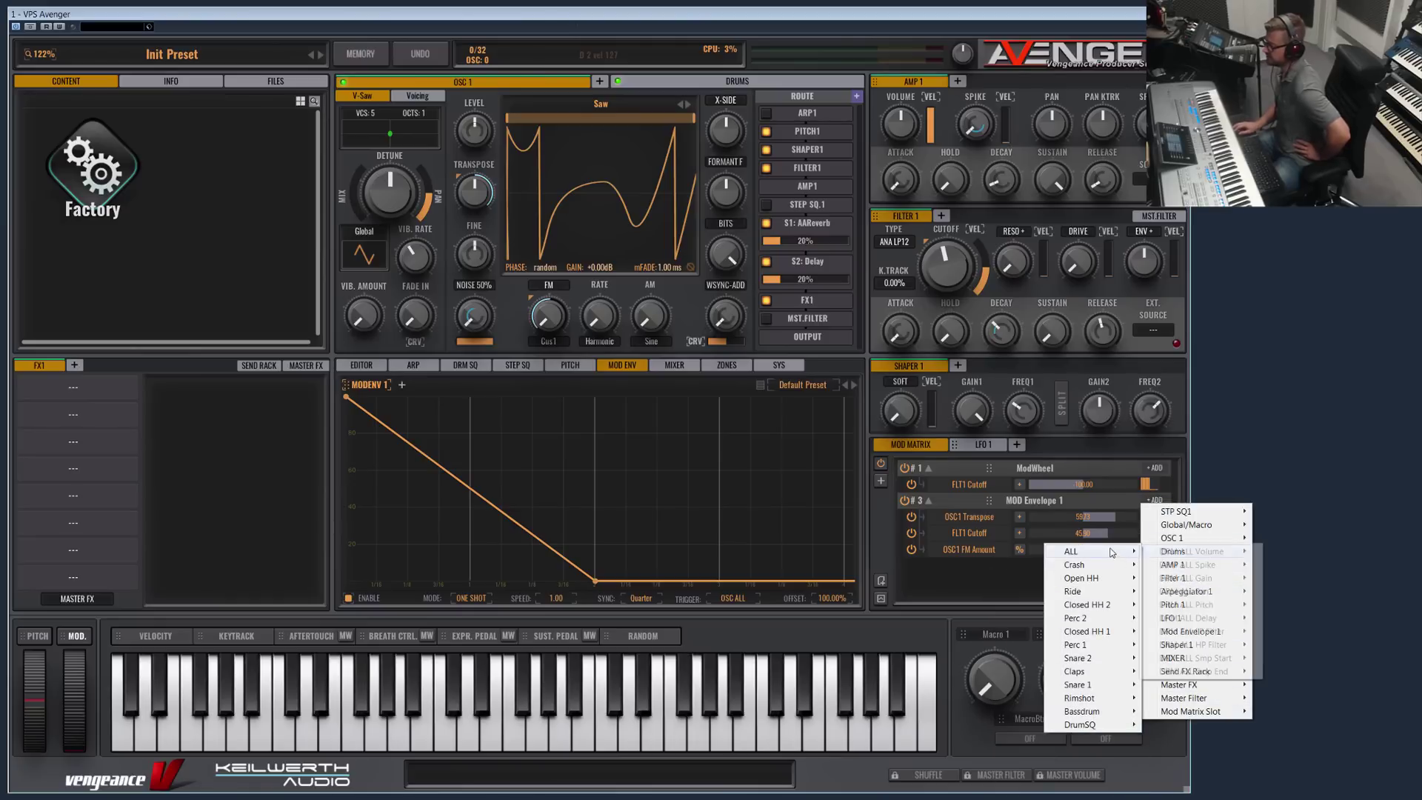
pyautogui.moveTo(1202, 527)
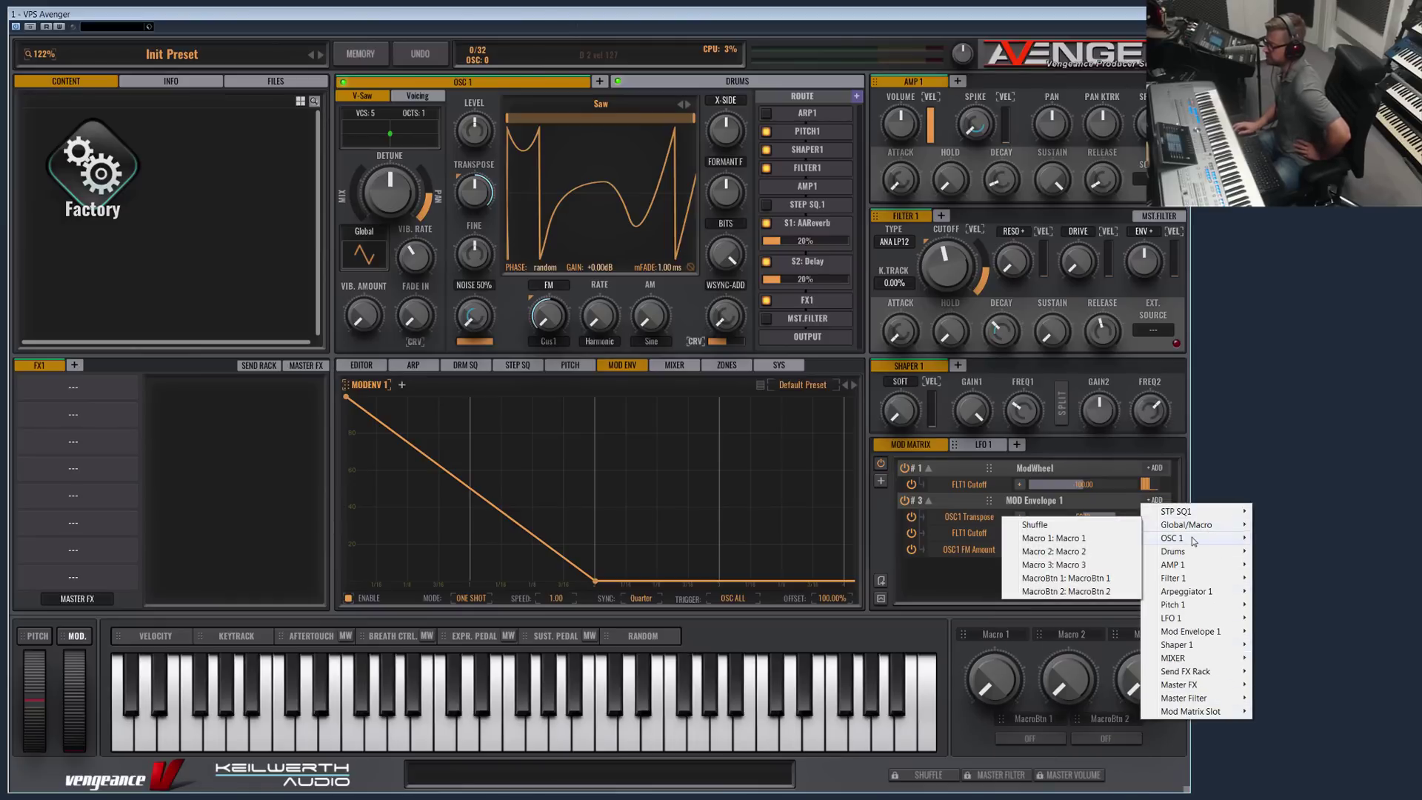
pyautogui.moveTo(1192, 594)
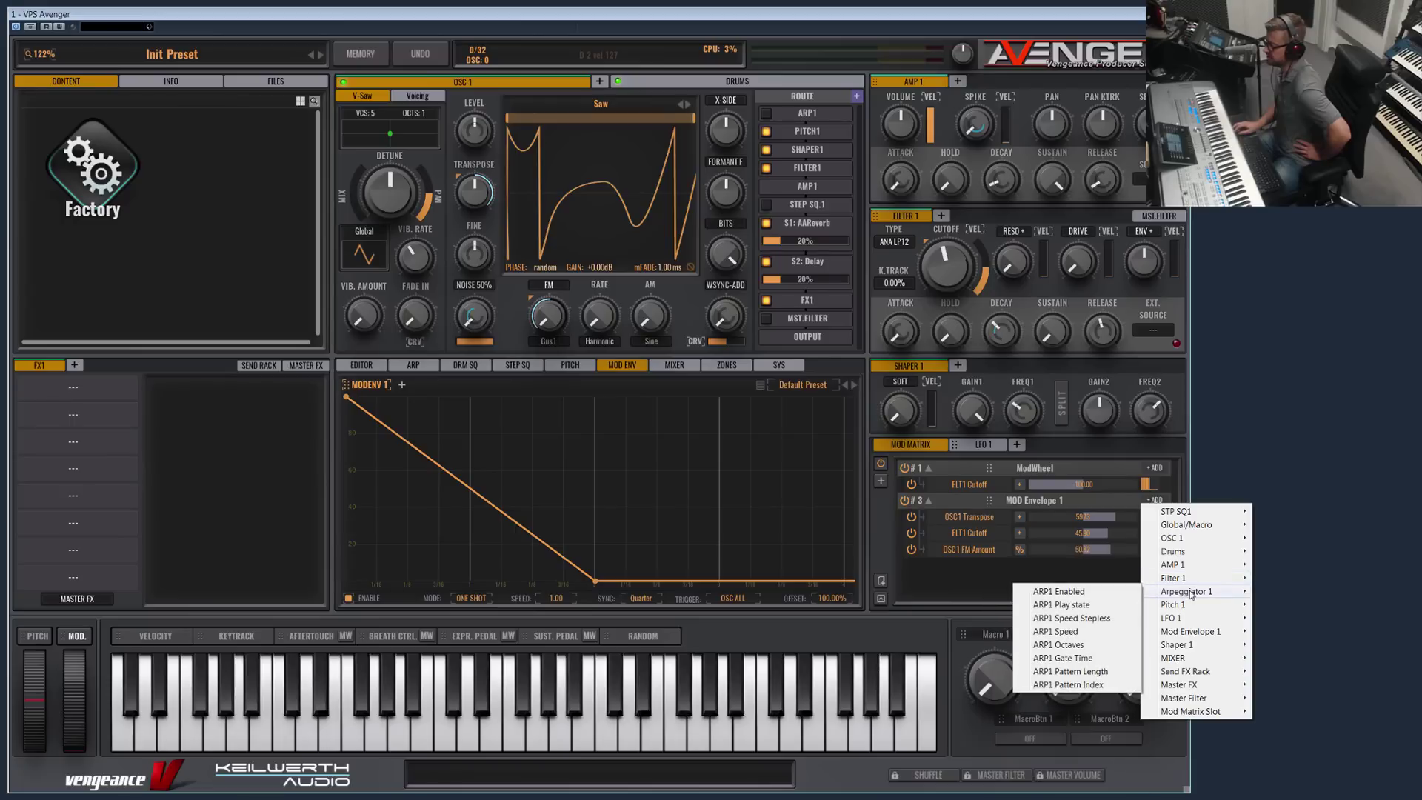
pyautogui.moveTo(1181, 674)
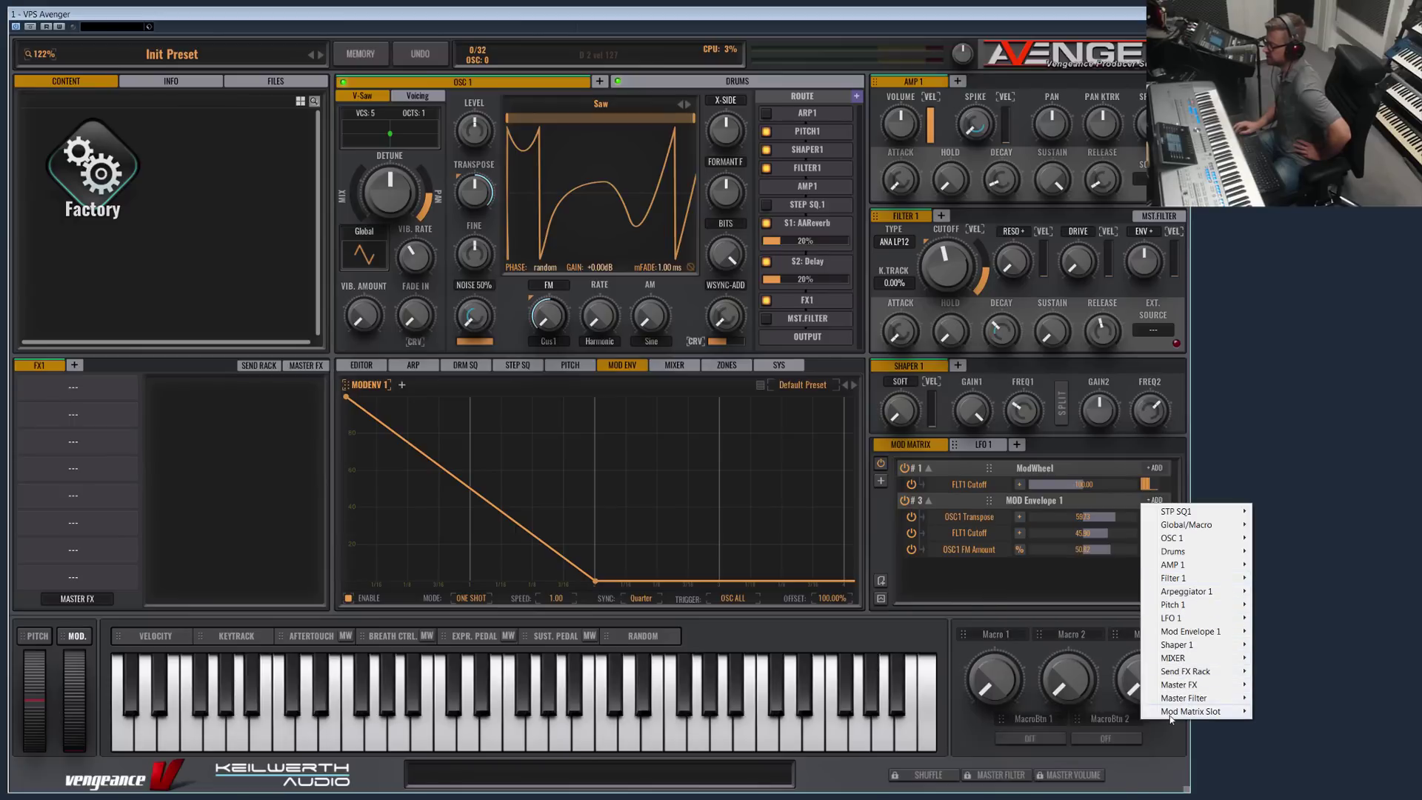
pyautogui.click(1072, 574)
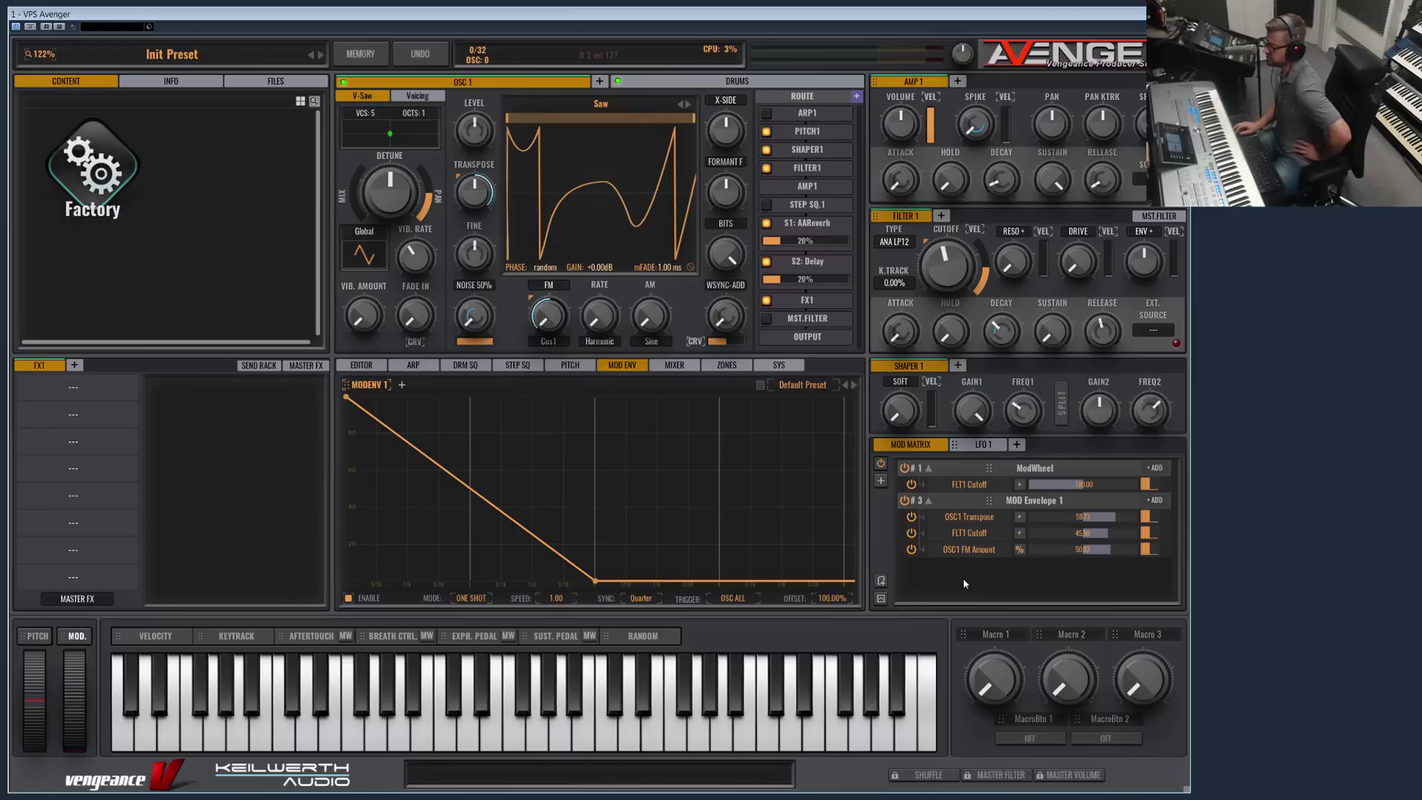
# Browse the source categories available for a new mod matrix group, from Arpeggiator to MIDI.
pyautogui.click(881, 482)
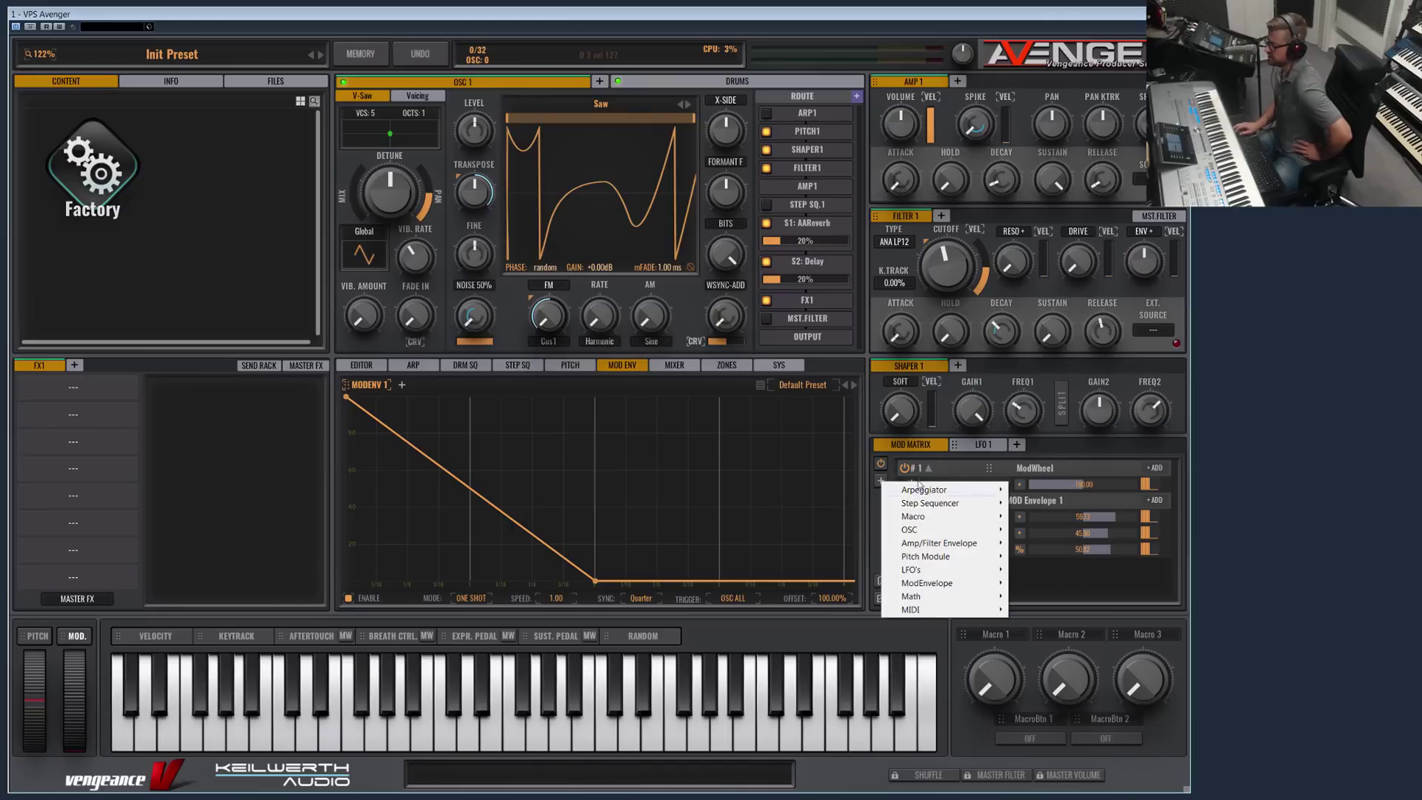
pyautogui.moveTo(961, 491)
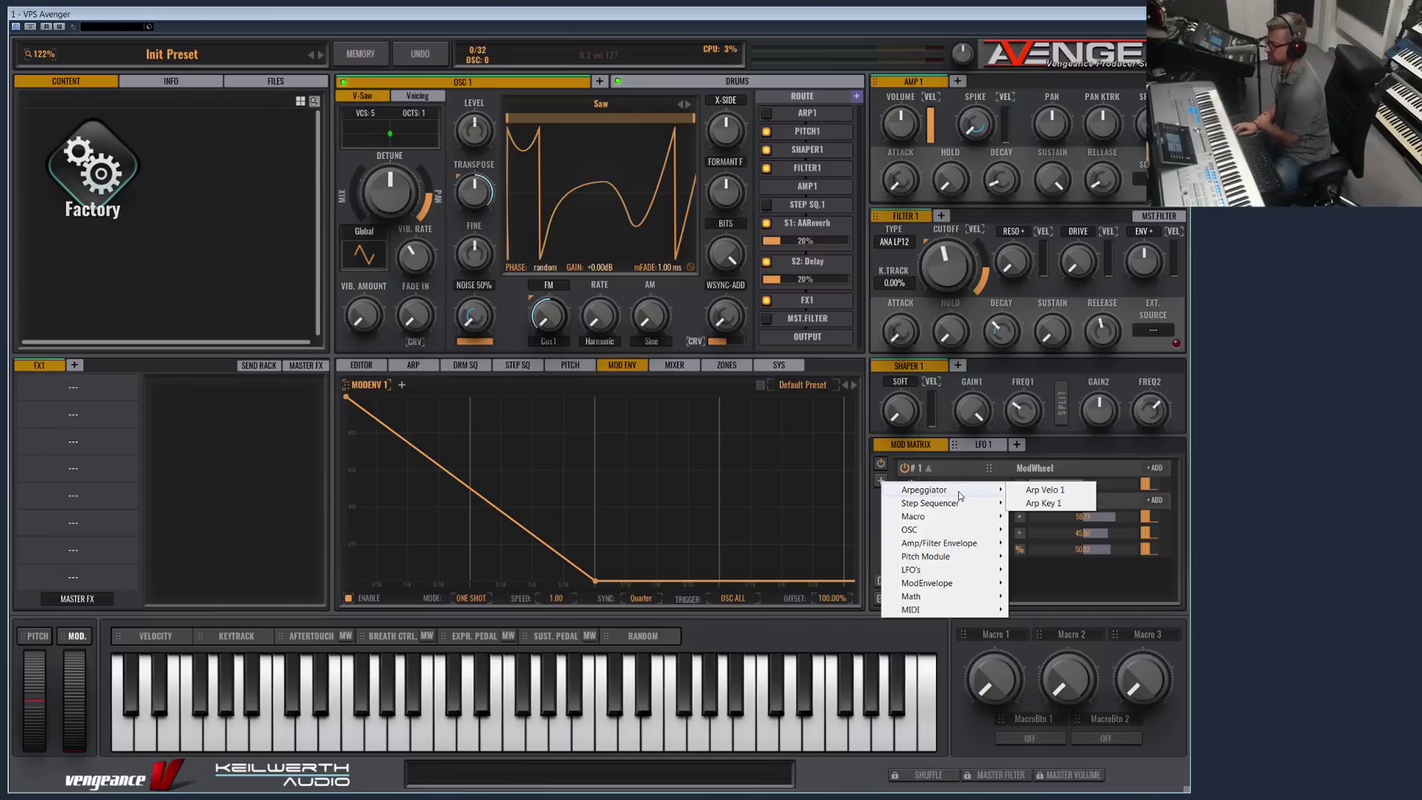
pyautogui.moveTo(934, 609)
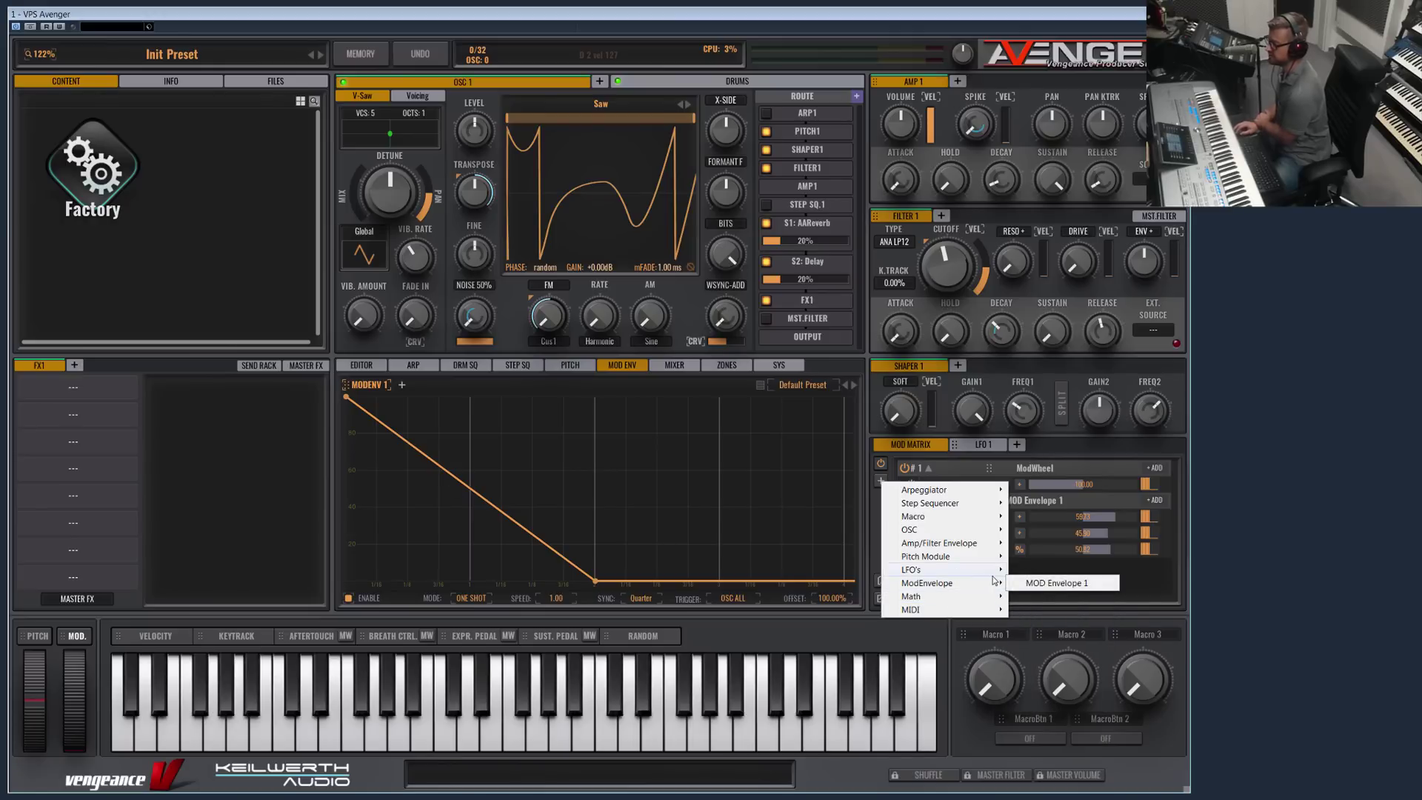
# Add modulation envelopes MODENV 2 and MODENV 3, and look through the mod matrix source categories again without choosing one.
pyautogui.click(399, 383)
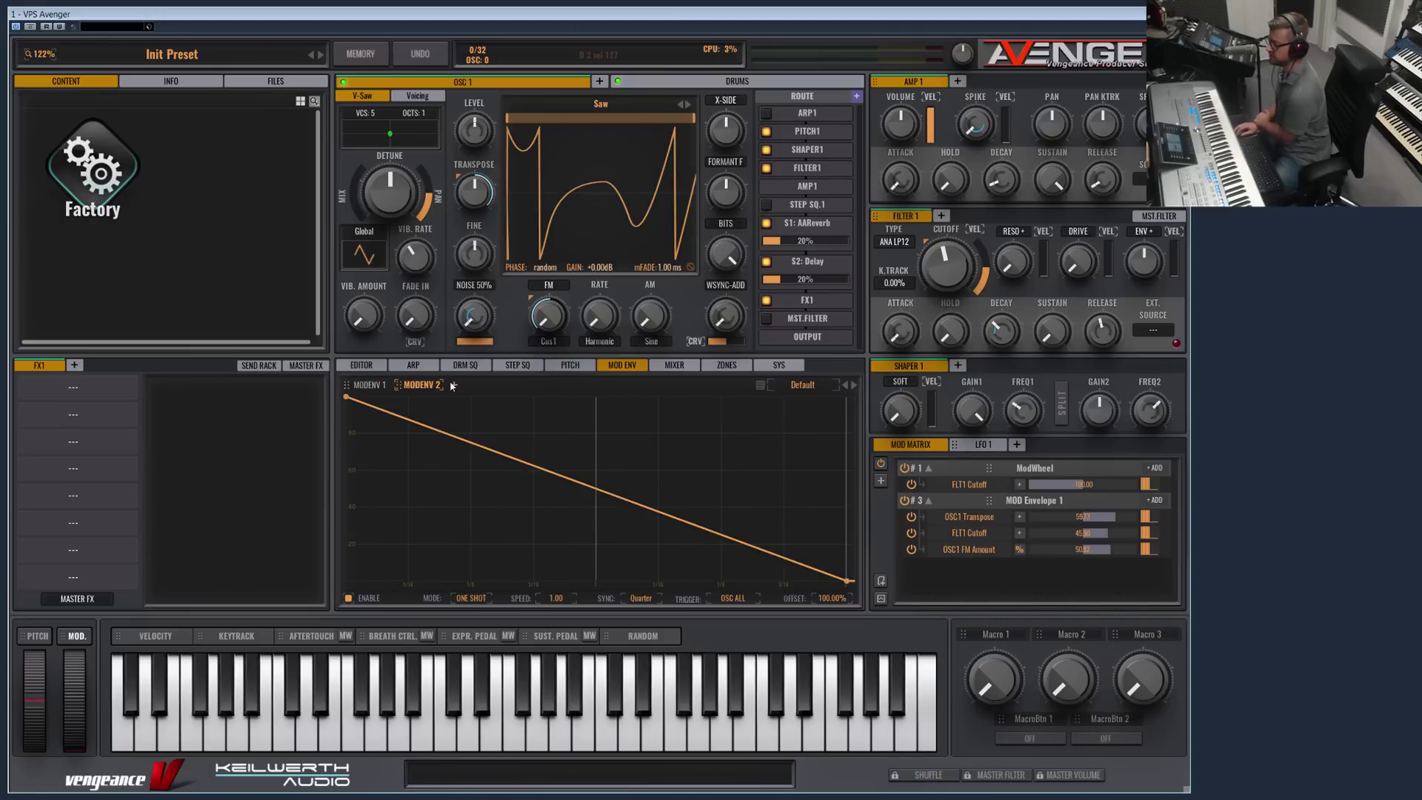
pyautogui.click(455, 385)
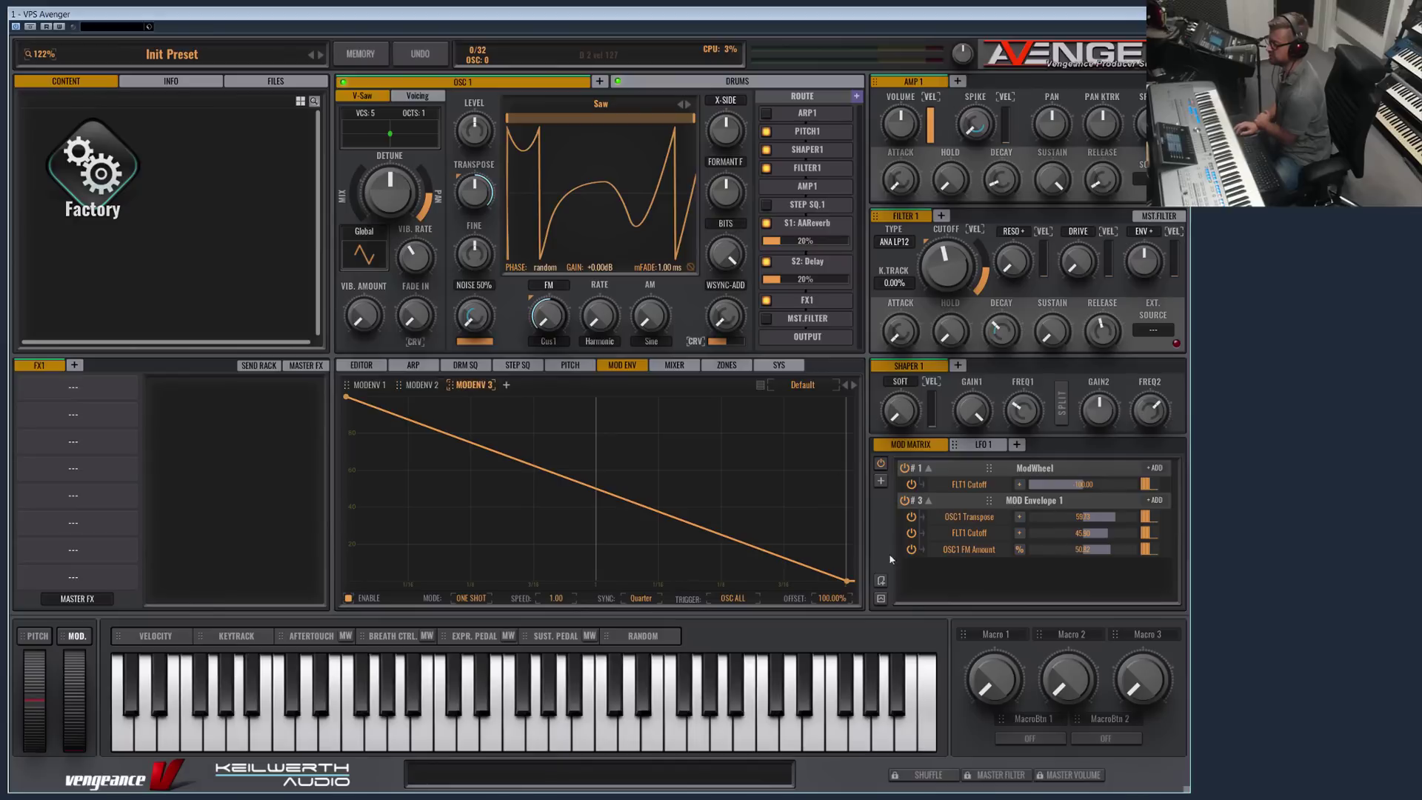
pyautogui.click(881, 482)
pyautogui.moveTo(936, 584)
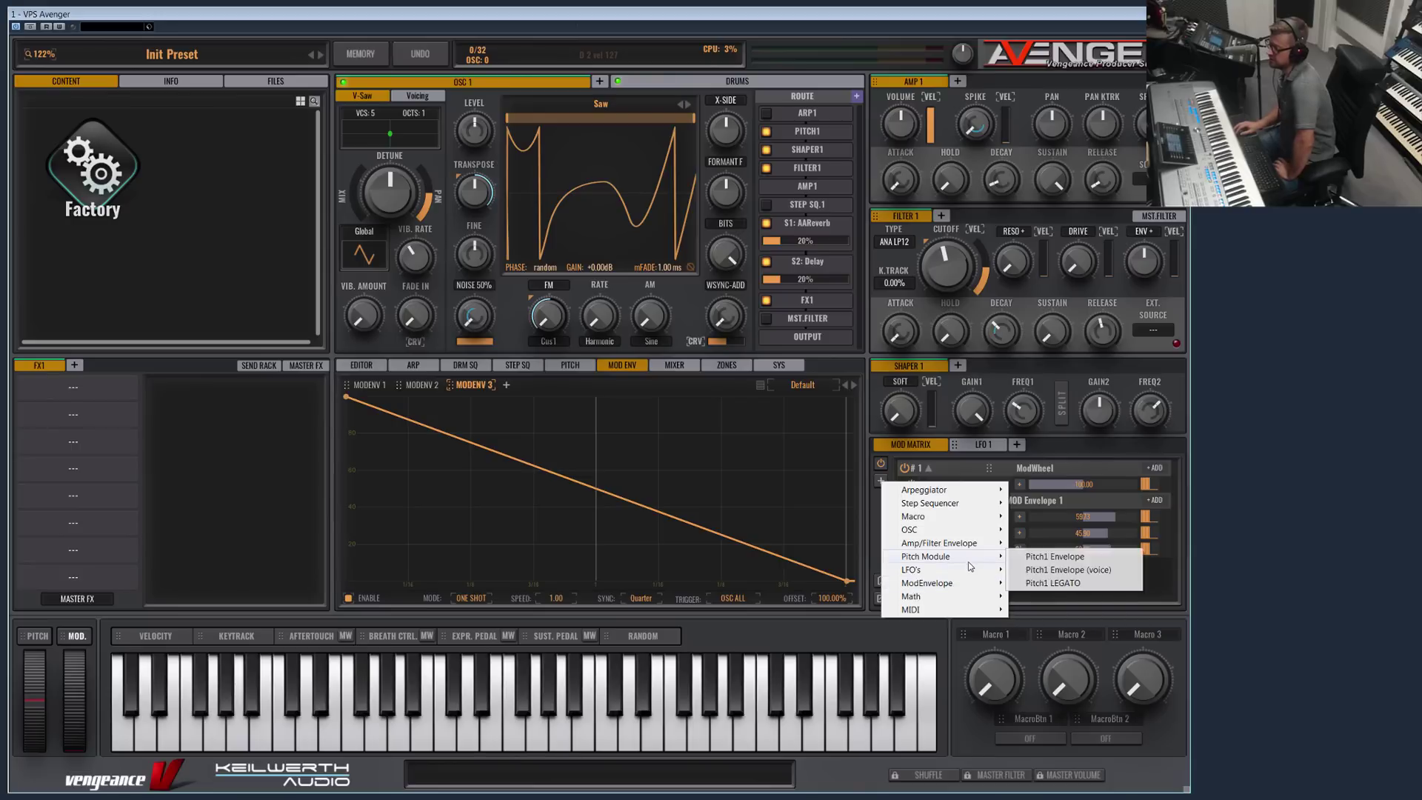
pyautogui.moveTo(964, 557)
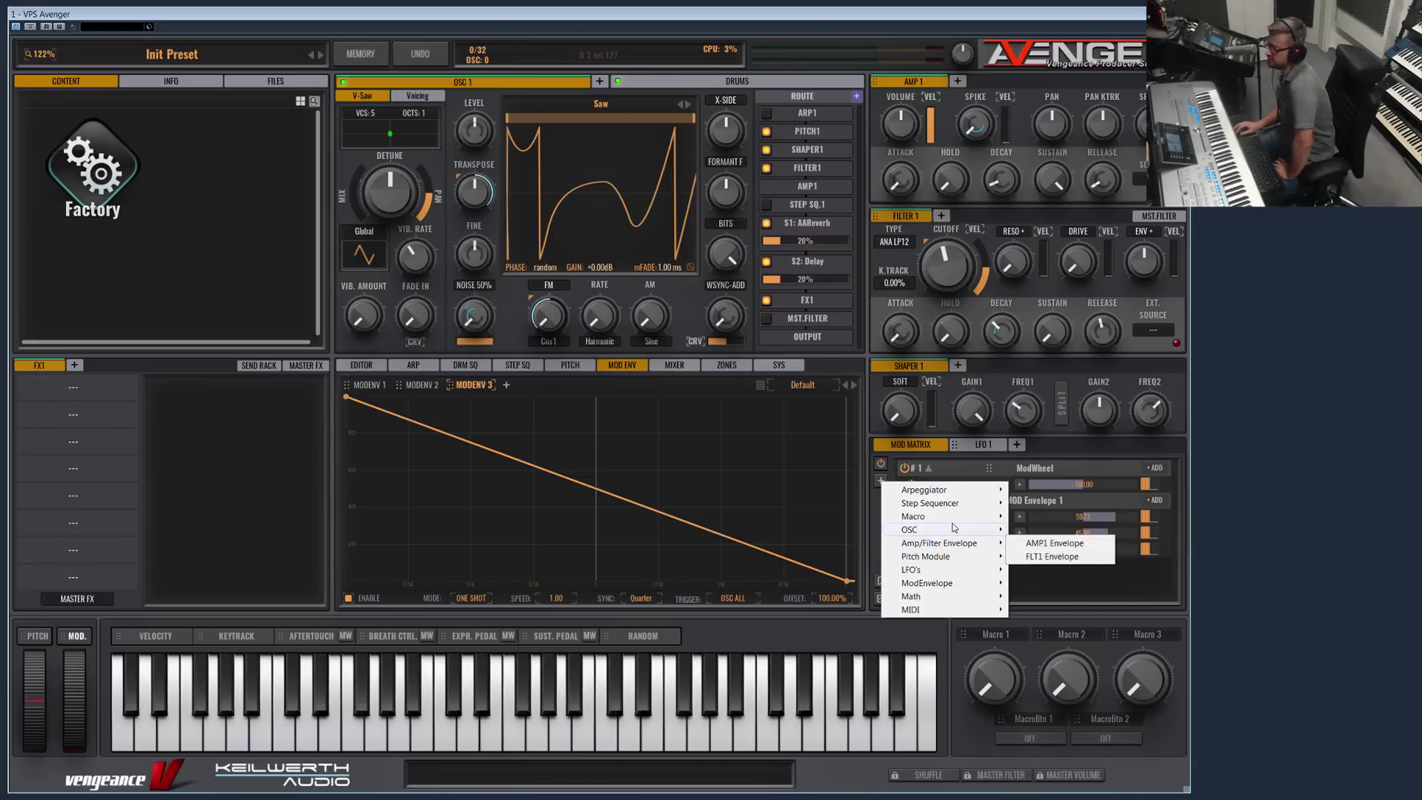
pyautogui.moveTo(954, 528)
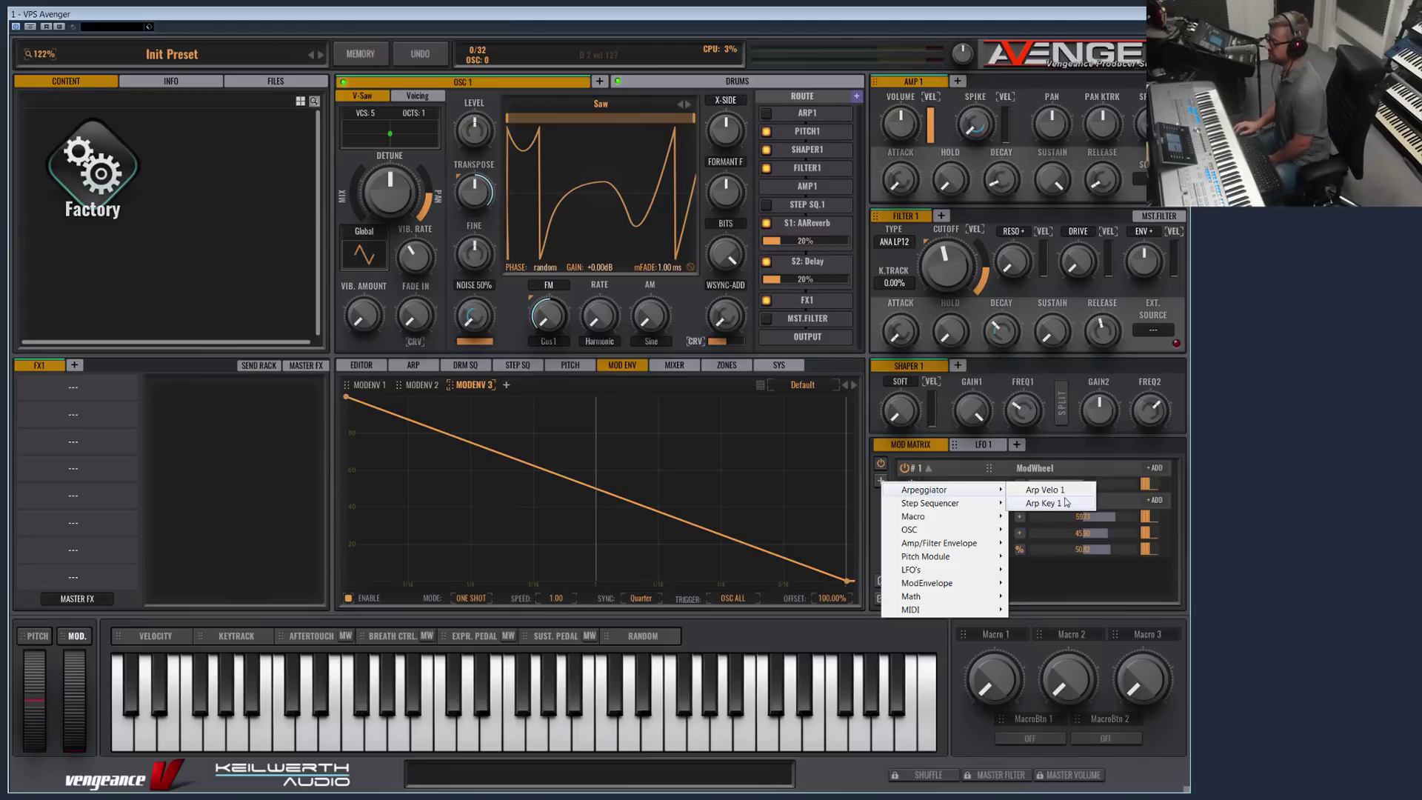
pyautogui.click(659, 505)
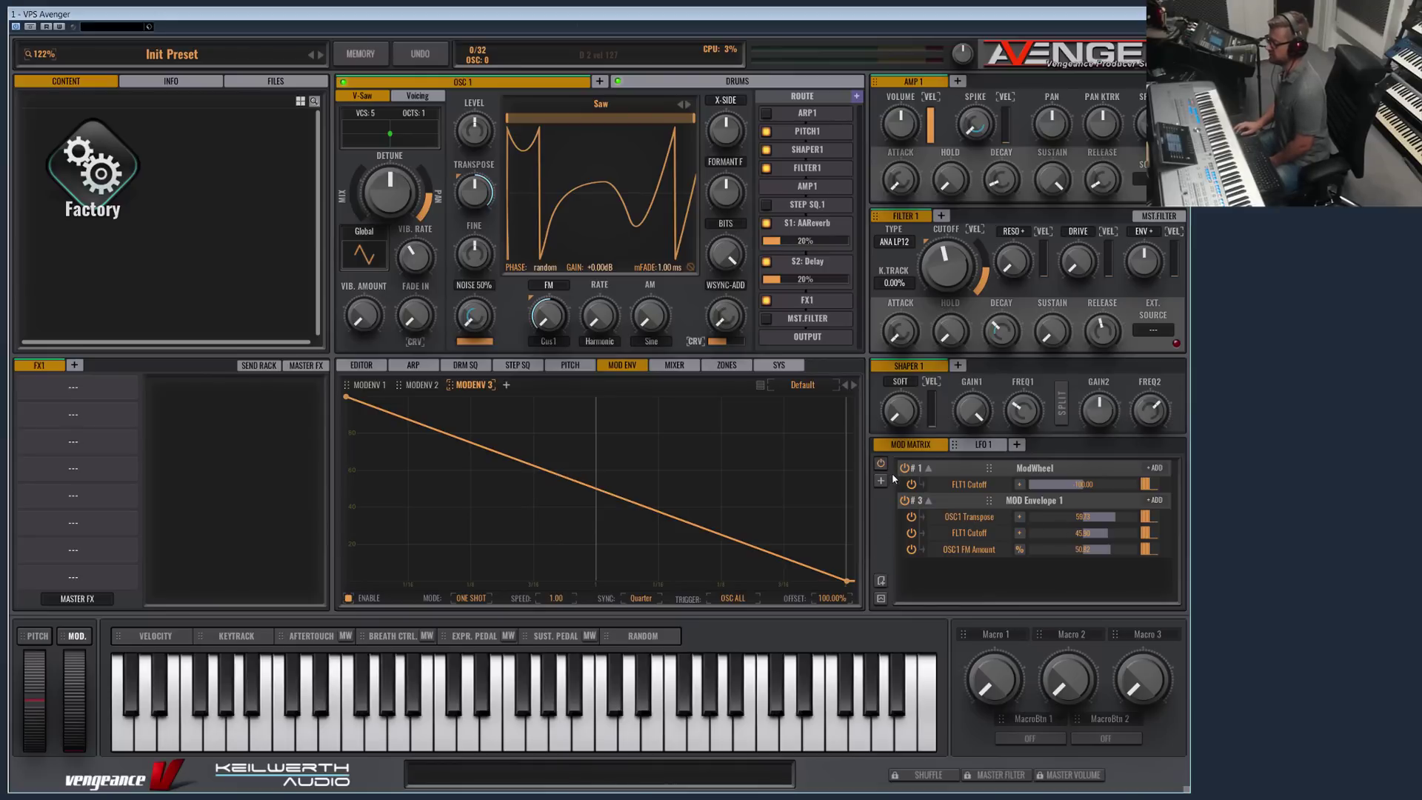
# Clear all mod matrix entries and assign the mod wheel to Filter 1's cutoff.
pyautogui.click(881, 580)
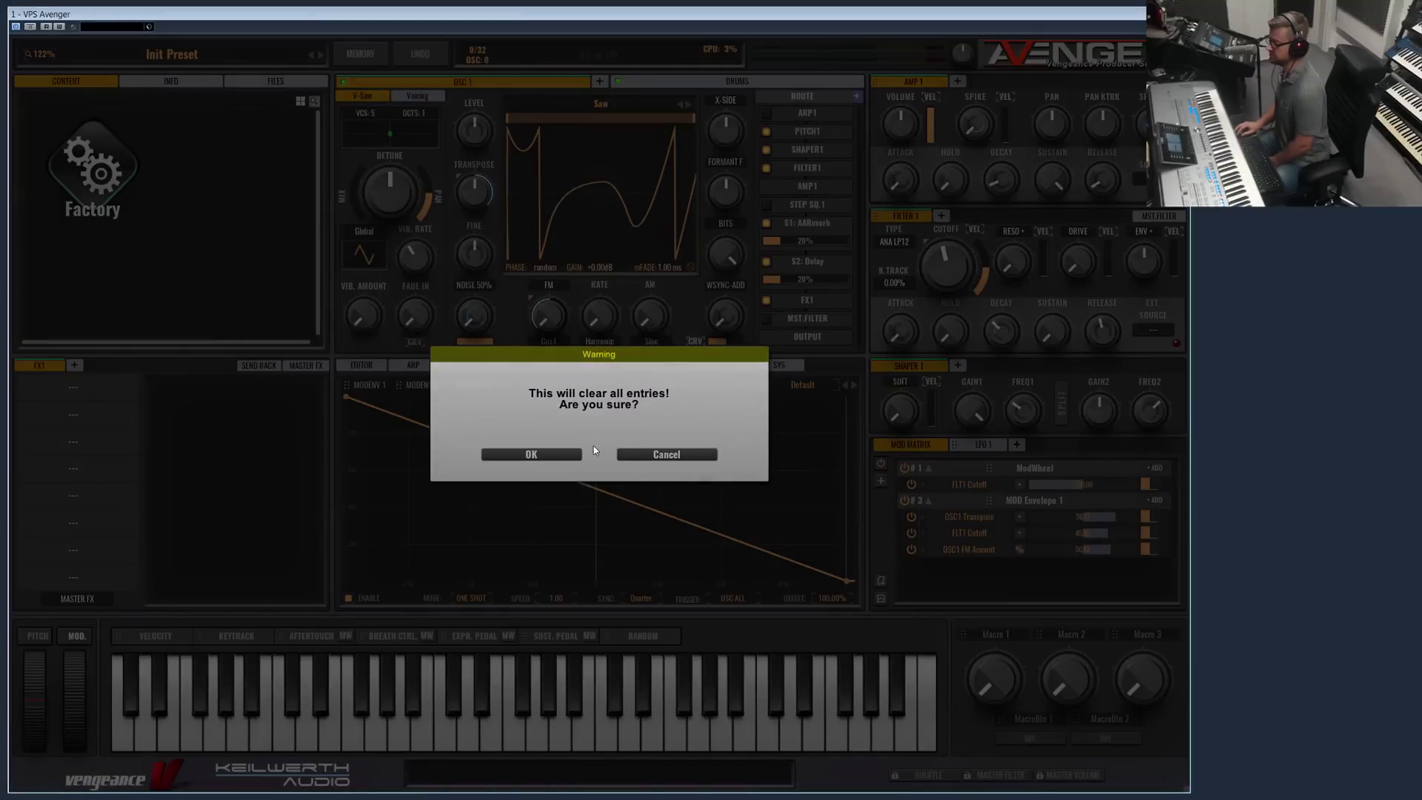
pyautogui.click(530, 454)
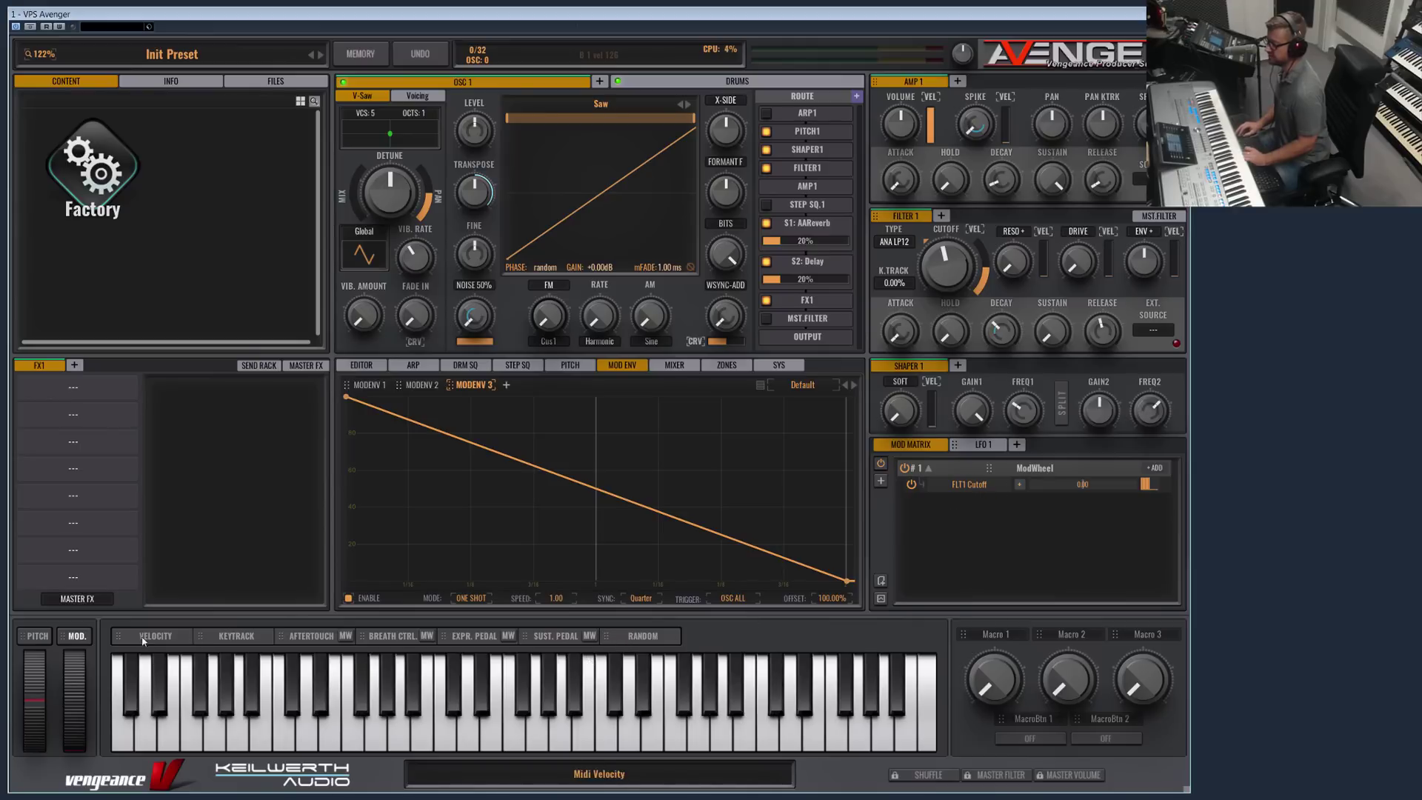
pyautogui.moveTo(77, 635); pyautogui.dragTo(943, 277)
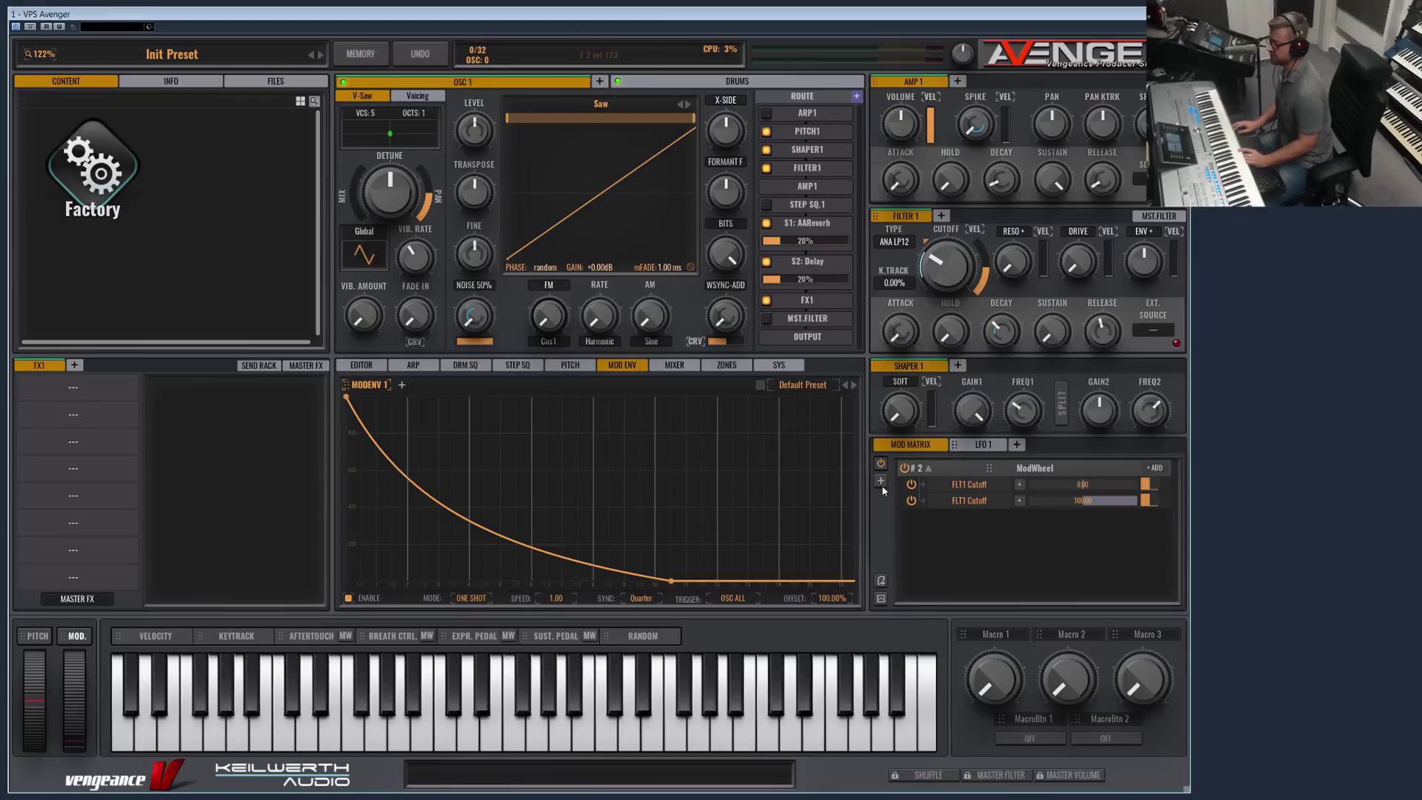
# Clear all mod matrix entries again and assign LFO 1 to OSC 1's Transpose.
pyautogui.click(880, 582)
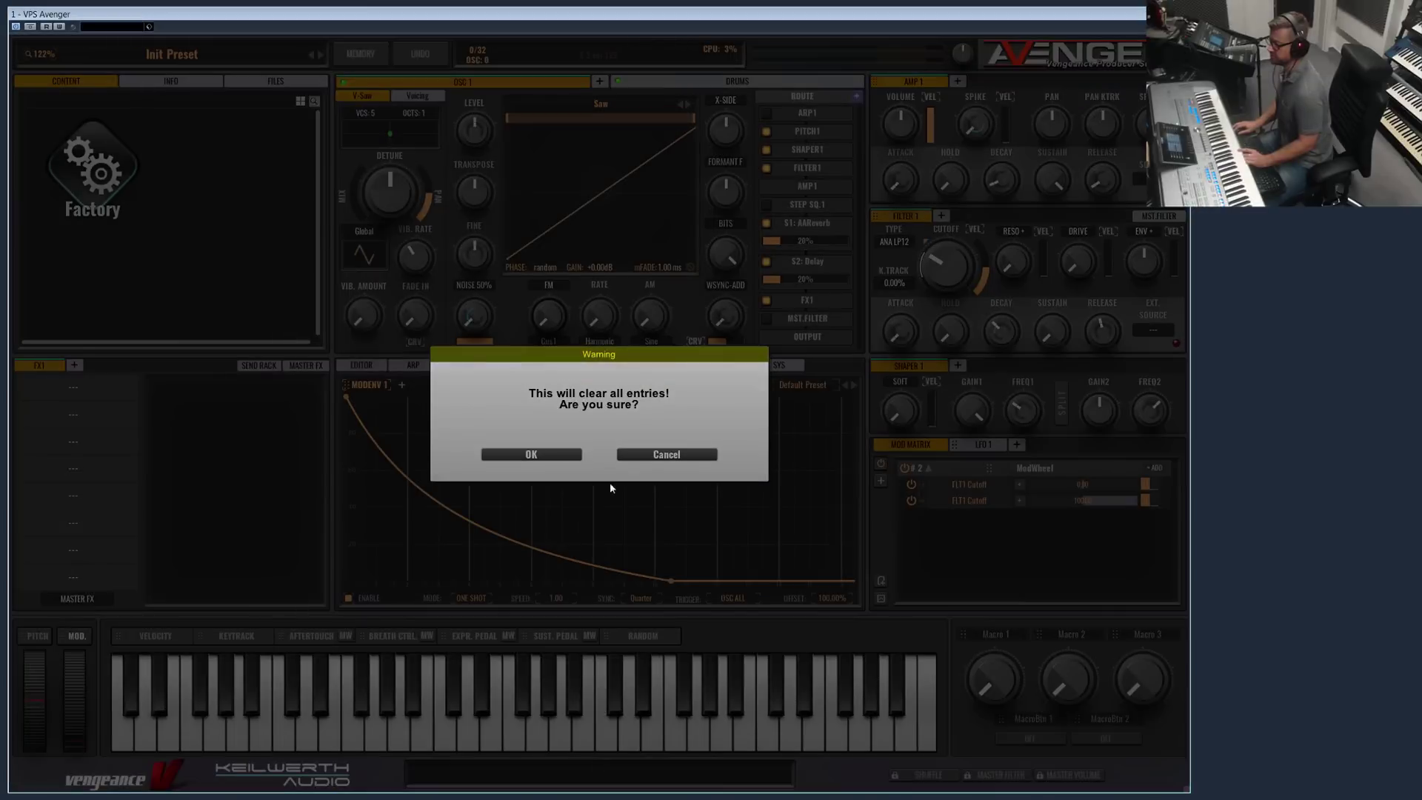
pyautogui.click(531, 453)
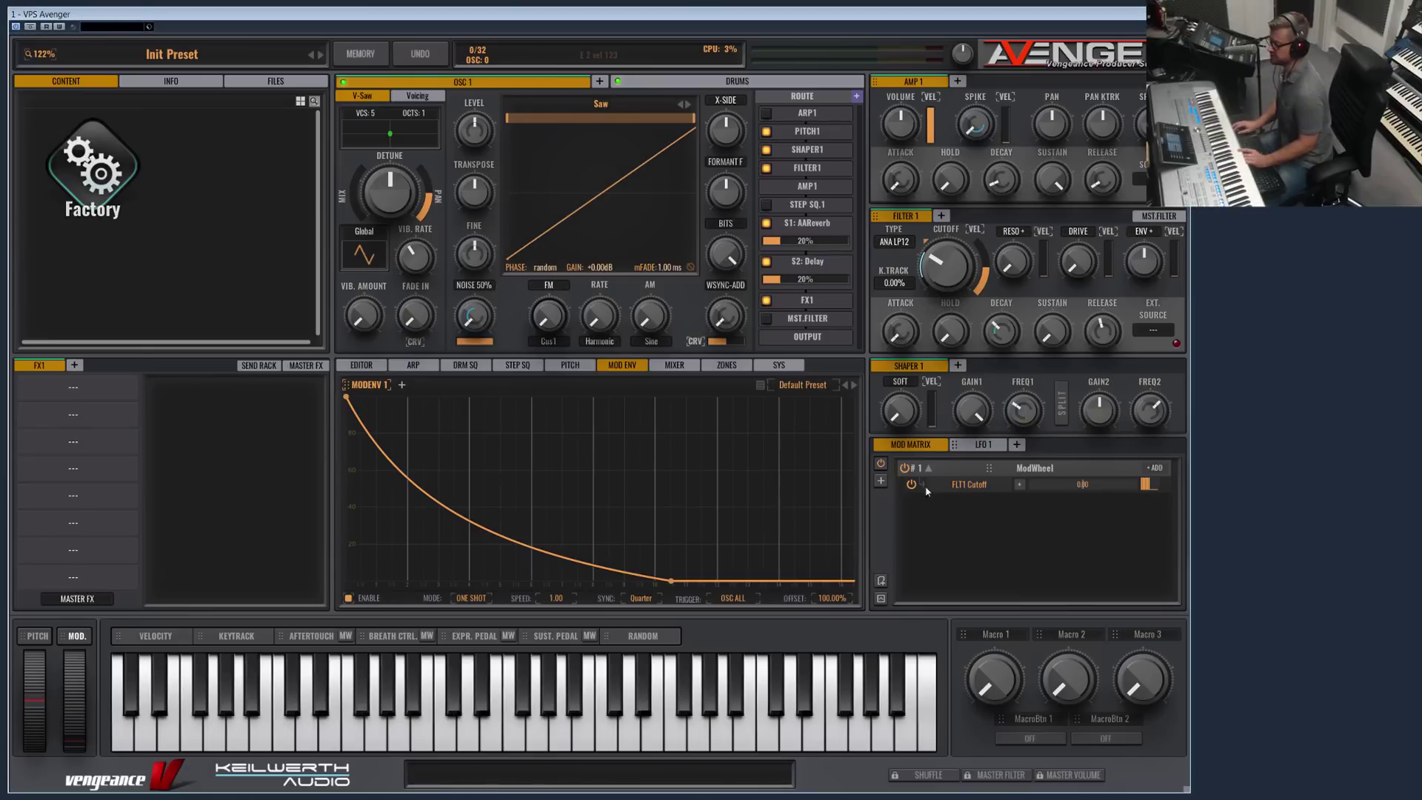
pyautogui.click(982, 445)
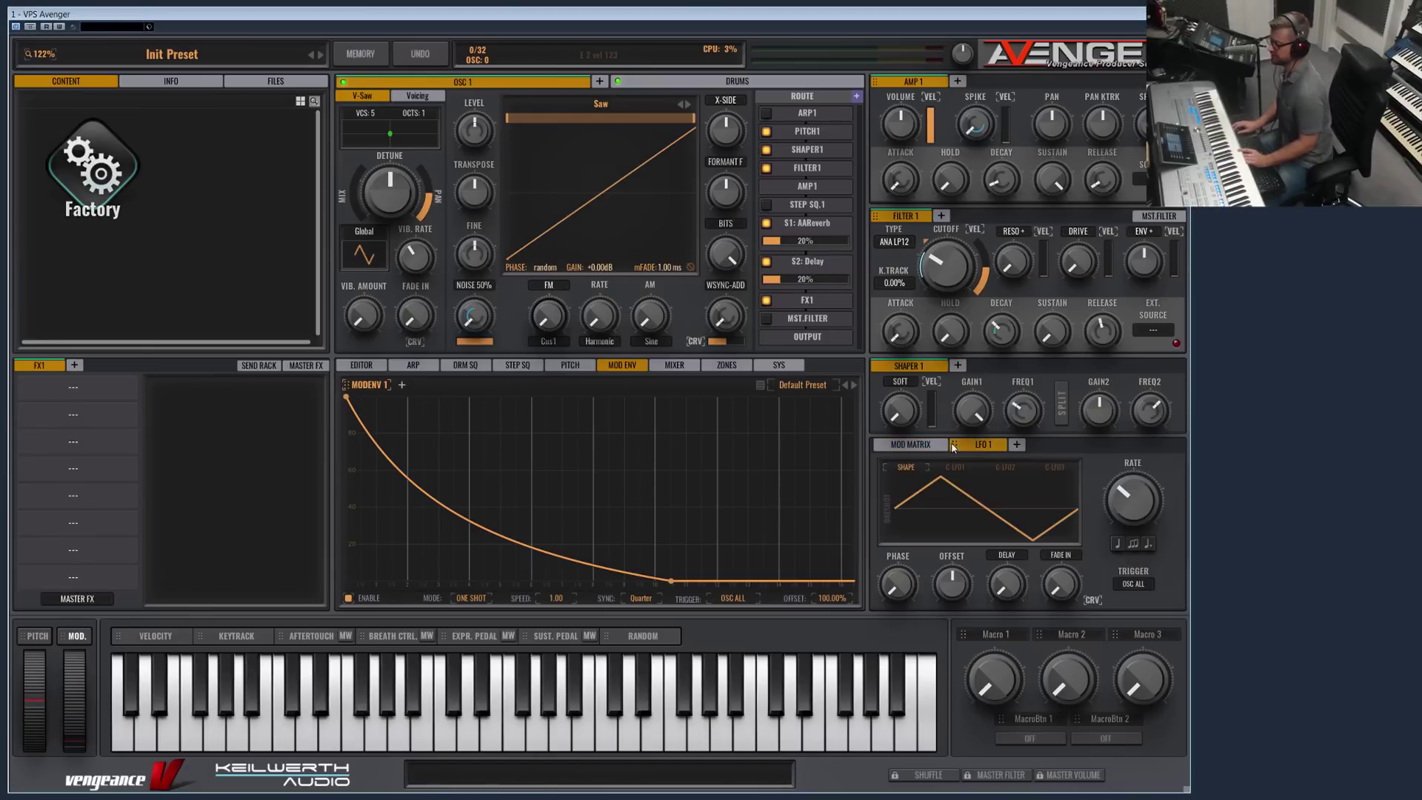
pyautogui.moveTo(954, 444)
pyautogui.mouseDown()
pyautogui.moveTo(476, 171)
pyautogui.moveTo(478, 198)
pyautogui.mouseUp()
pyautogui.click(910, 444)
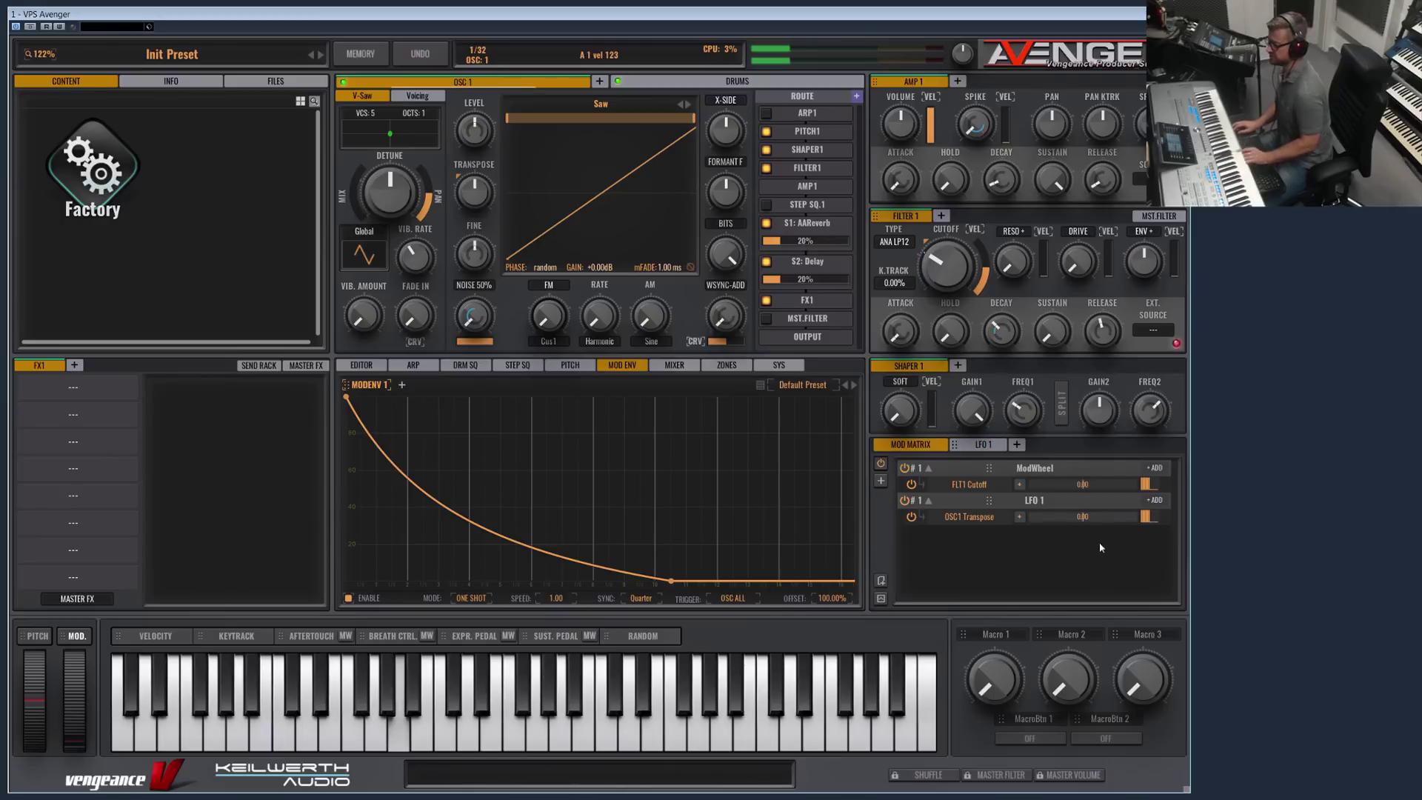
# Open Filter 1's cutoff to 100%, and try LFO 1's OSC1 Transpose amount high and at 1.00 before resetting it to 0.00.
pyautogui.moveTo(1073, 522); pyautogui.dragTo(1126, 530)
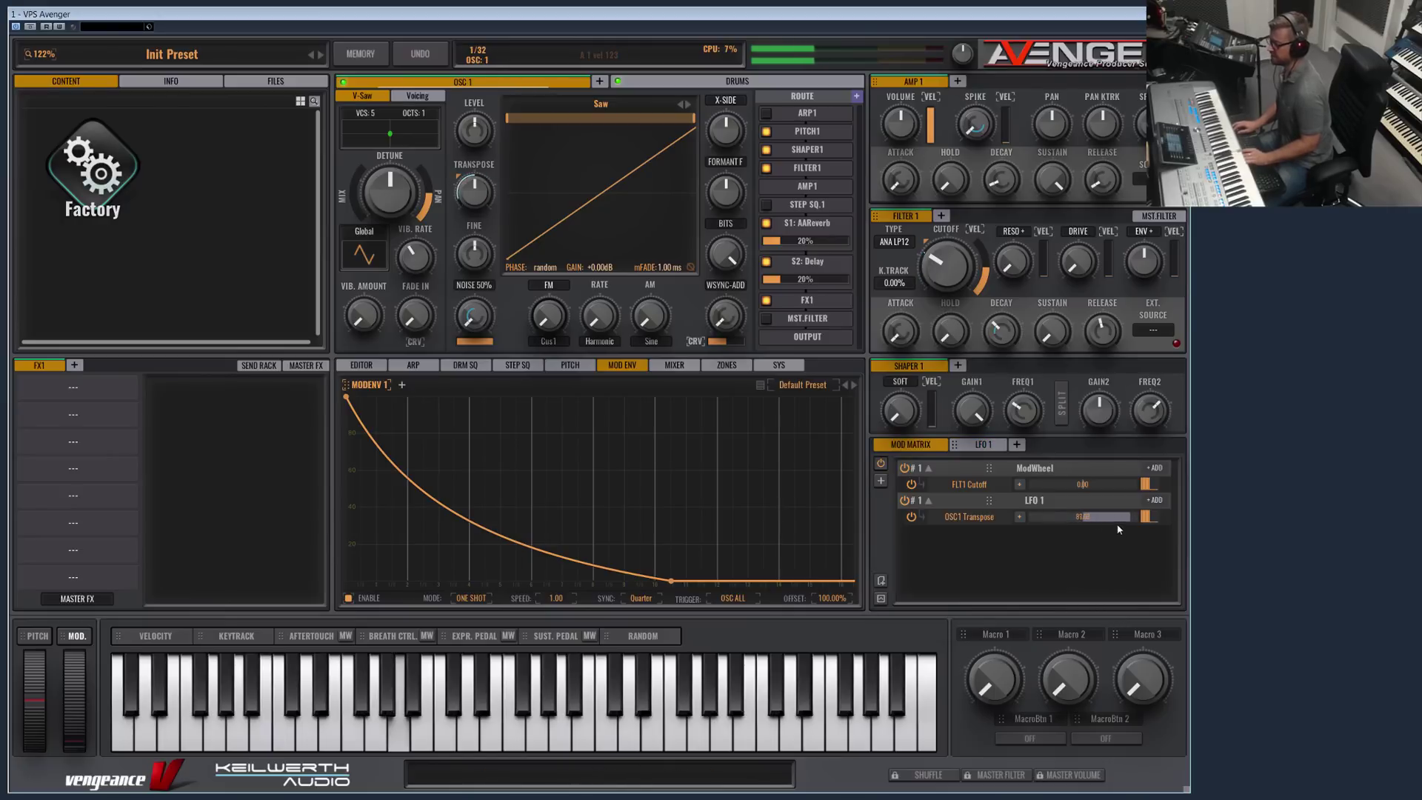
pyautogui.doubleClick(1114, 518)
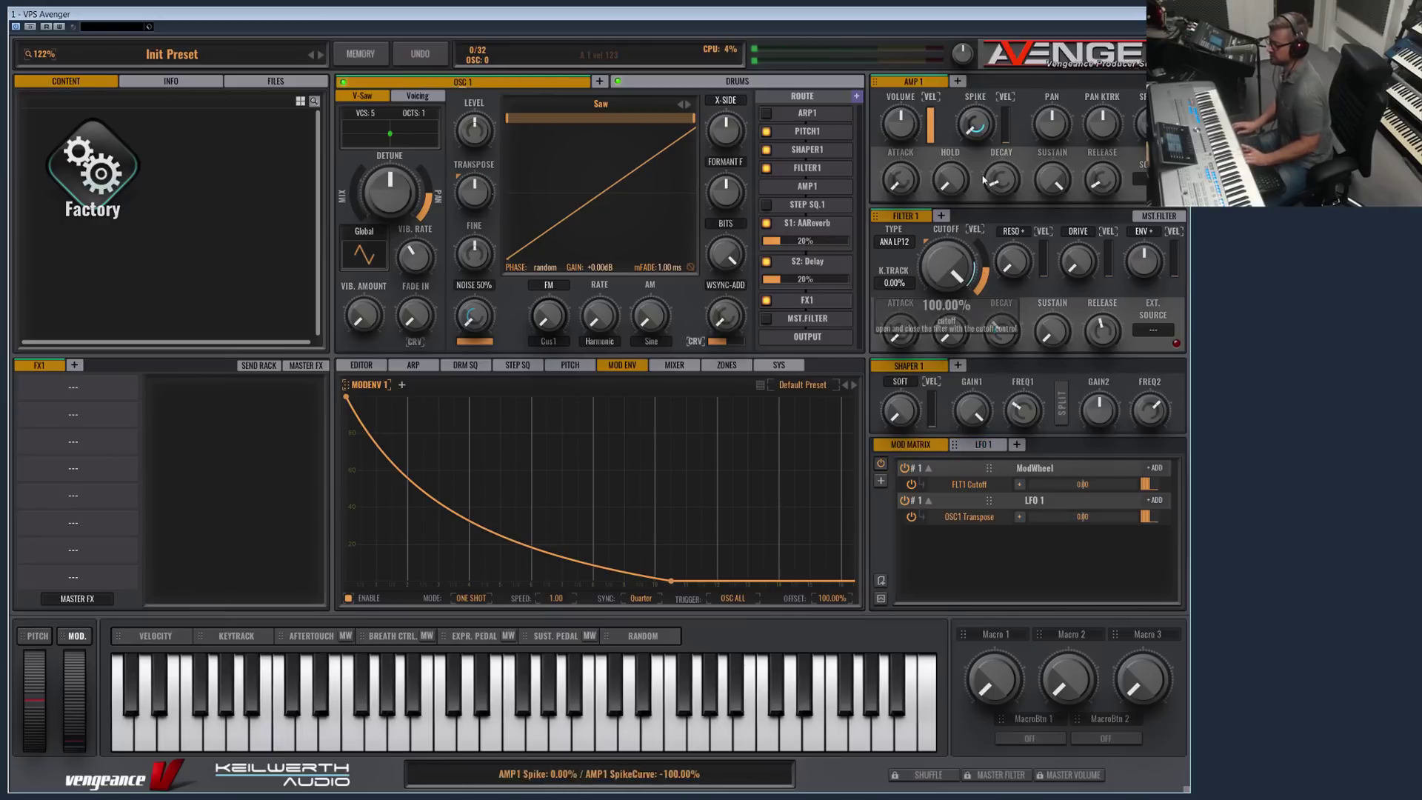
pyautogui.click(1117, 516)
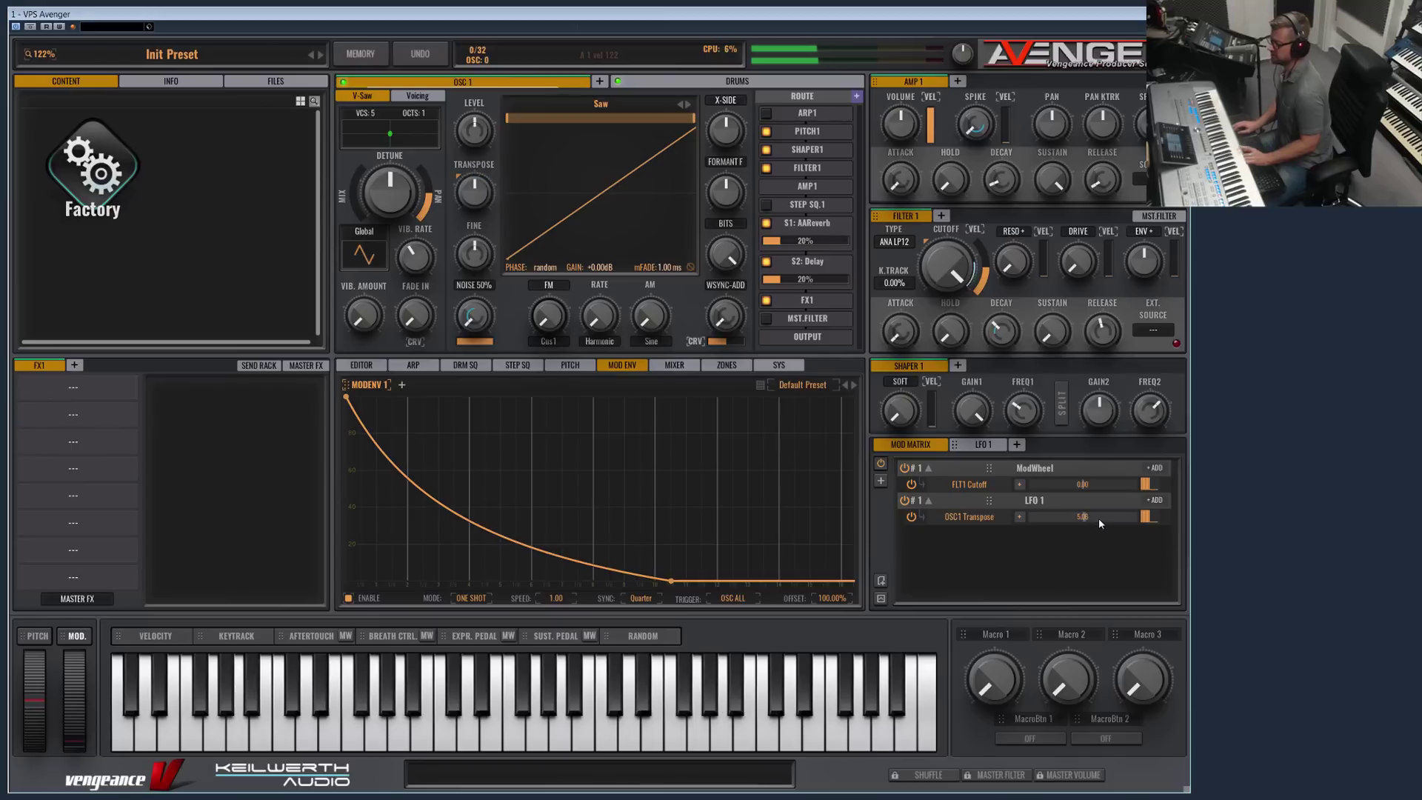
pyautogui.doubleClick(1099, 518)
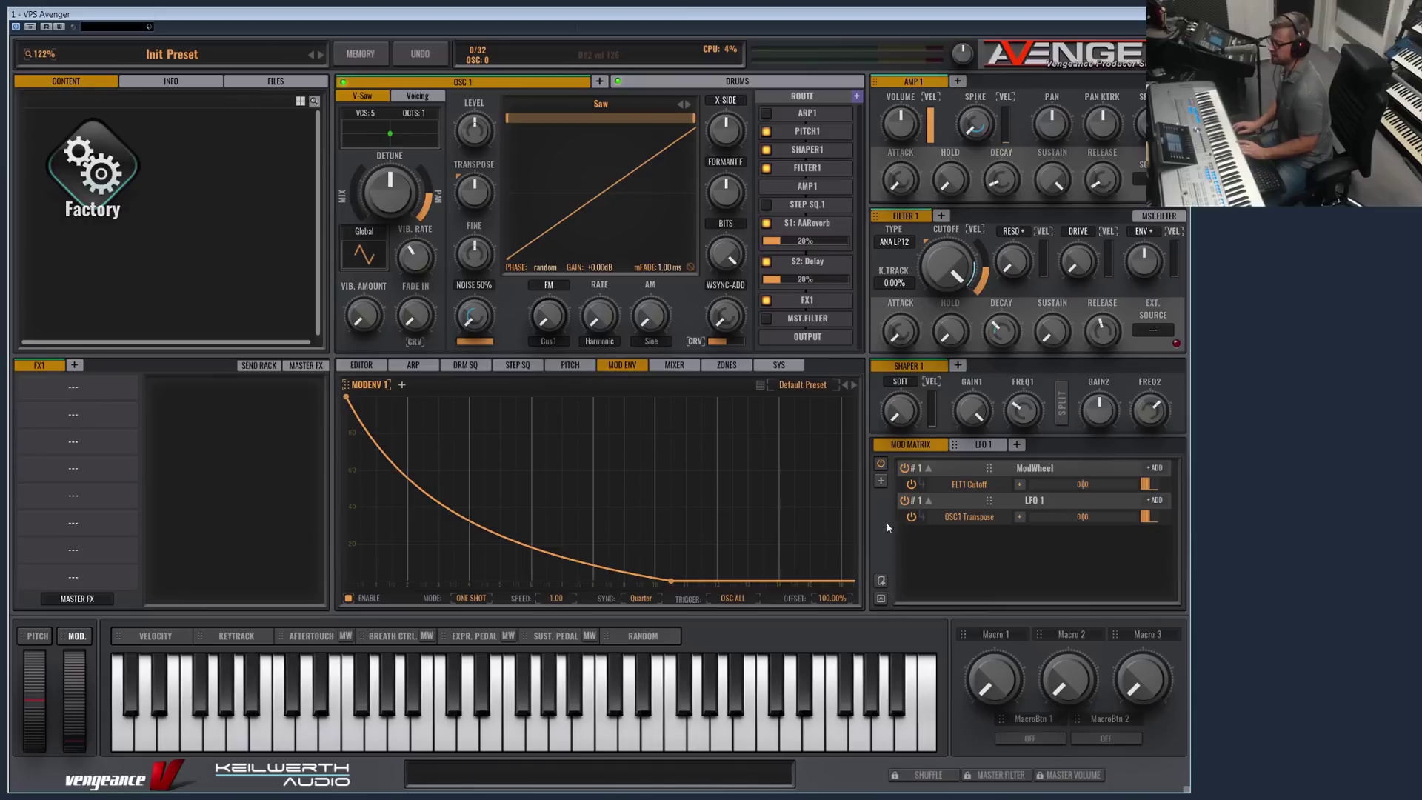
# Add a Macro 1 modulation group targeting the mod matrix slot GROUP LFO 1 -> OSC1 Transpose.
pyautogui.click(881, 481)
pyautogui.moveTo(940, 516)
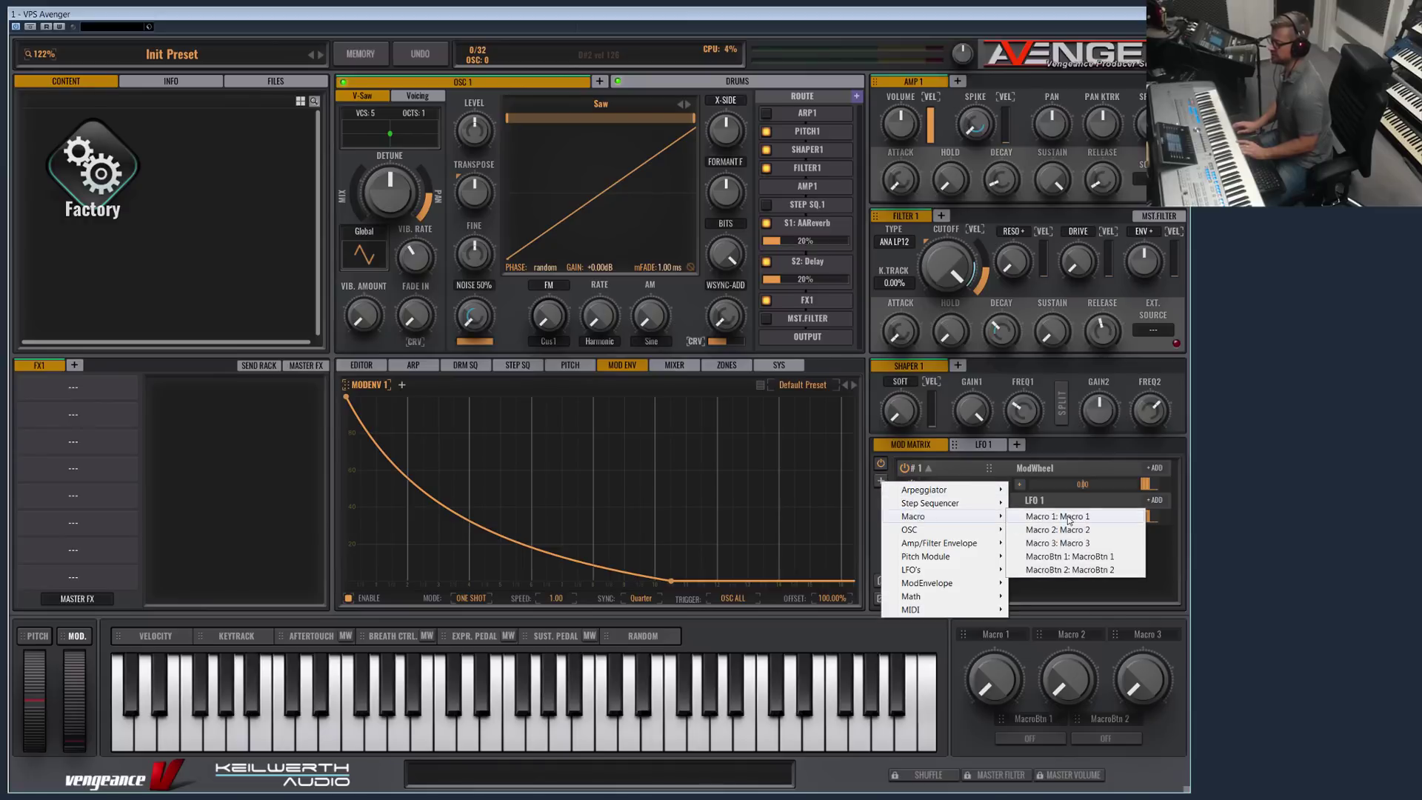
pyautogui.click(1069, 517)
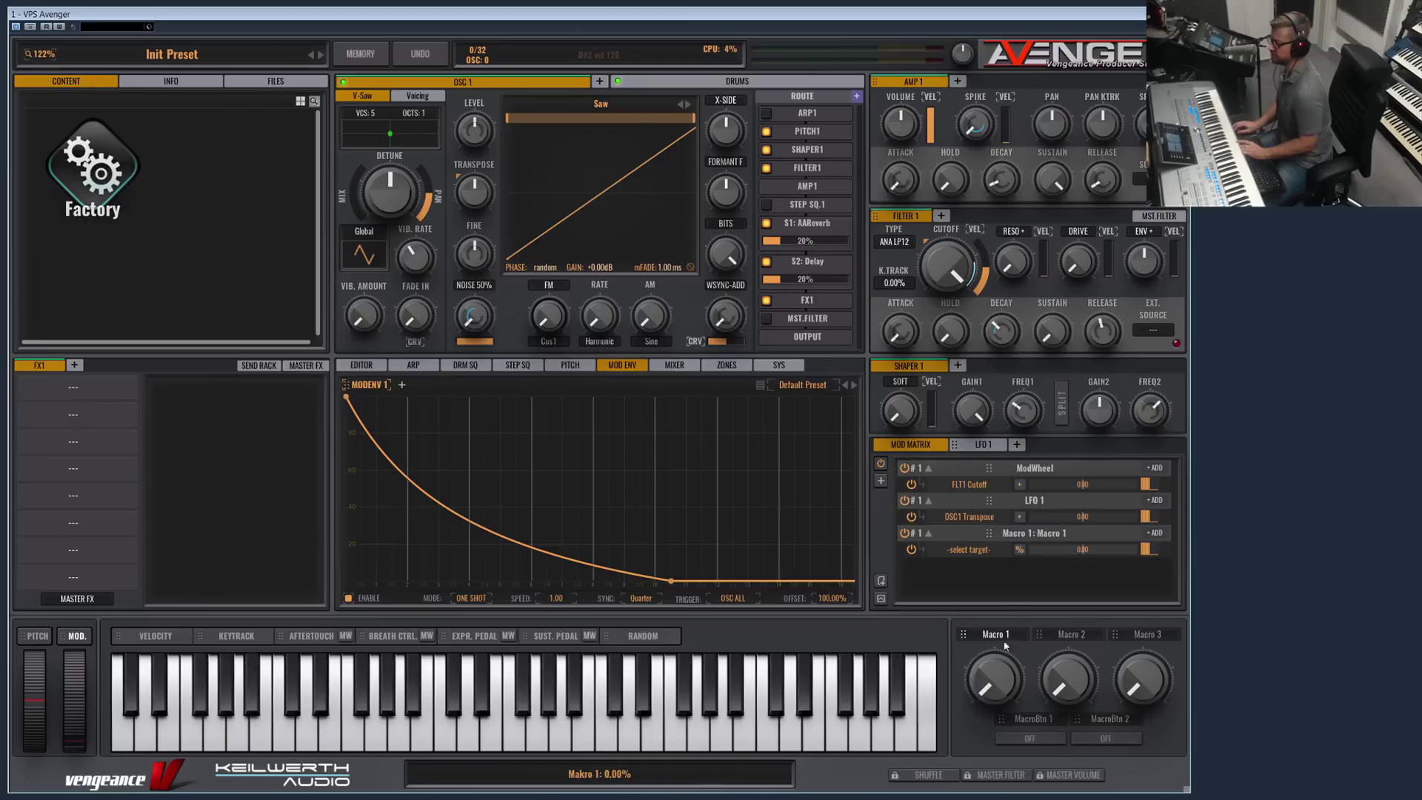
pyautogui.click(960, 553)
pyautogui.moveTo(985, 762)
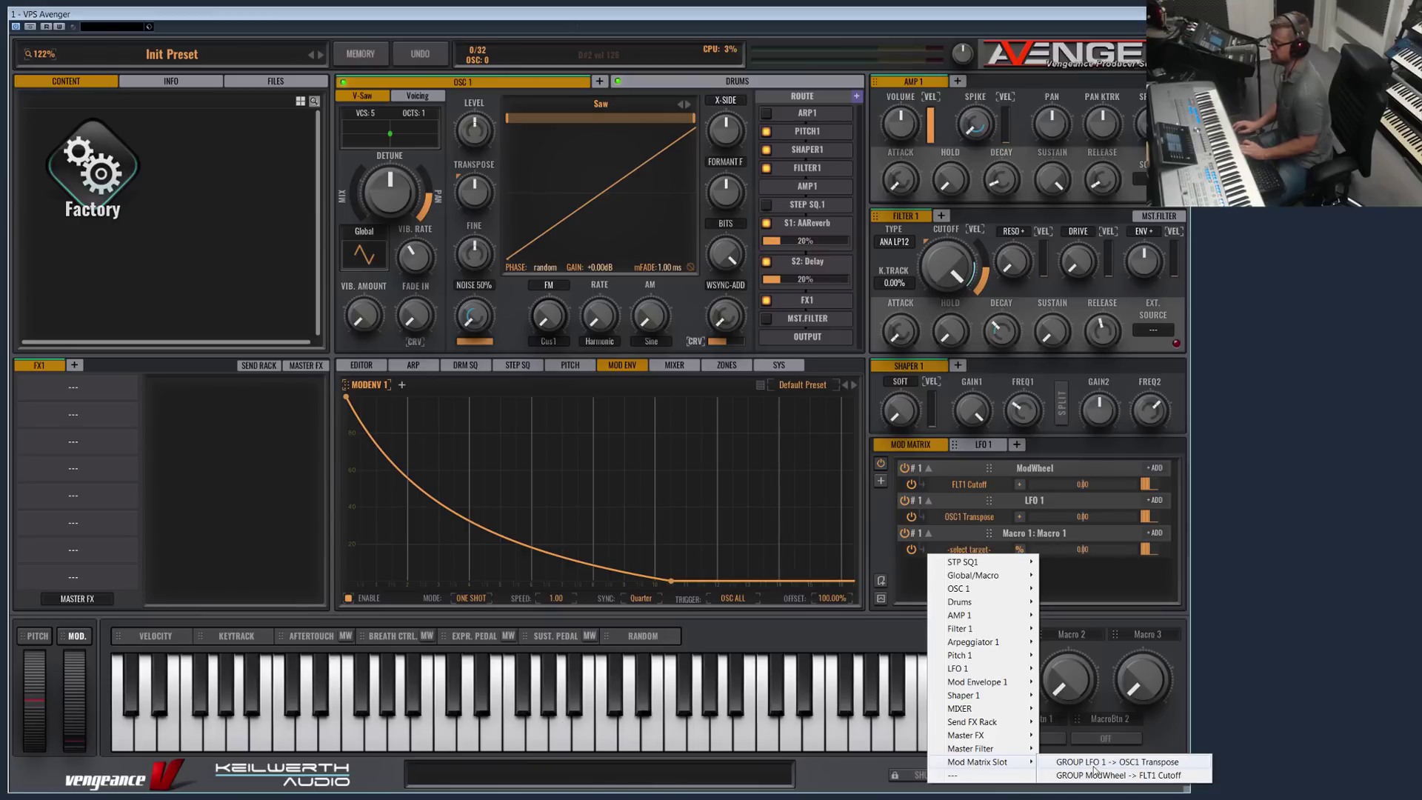
pyautogui.click(1155, 761)
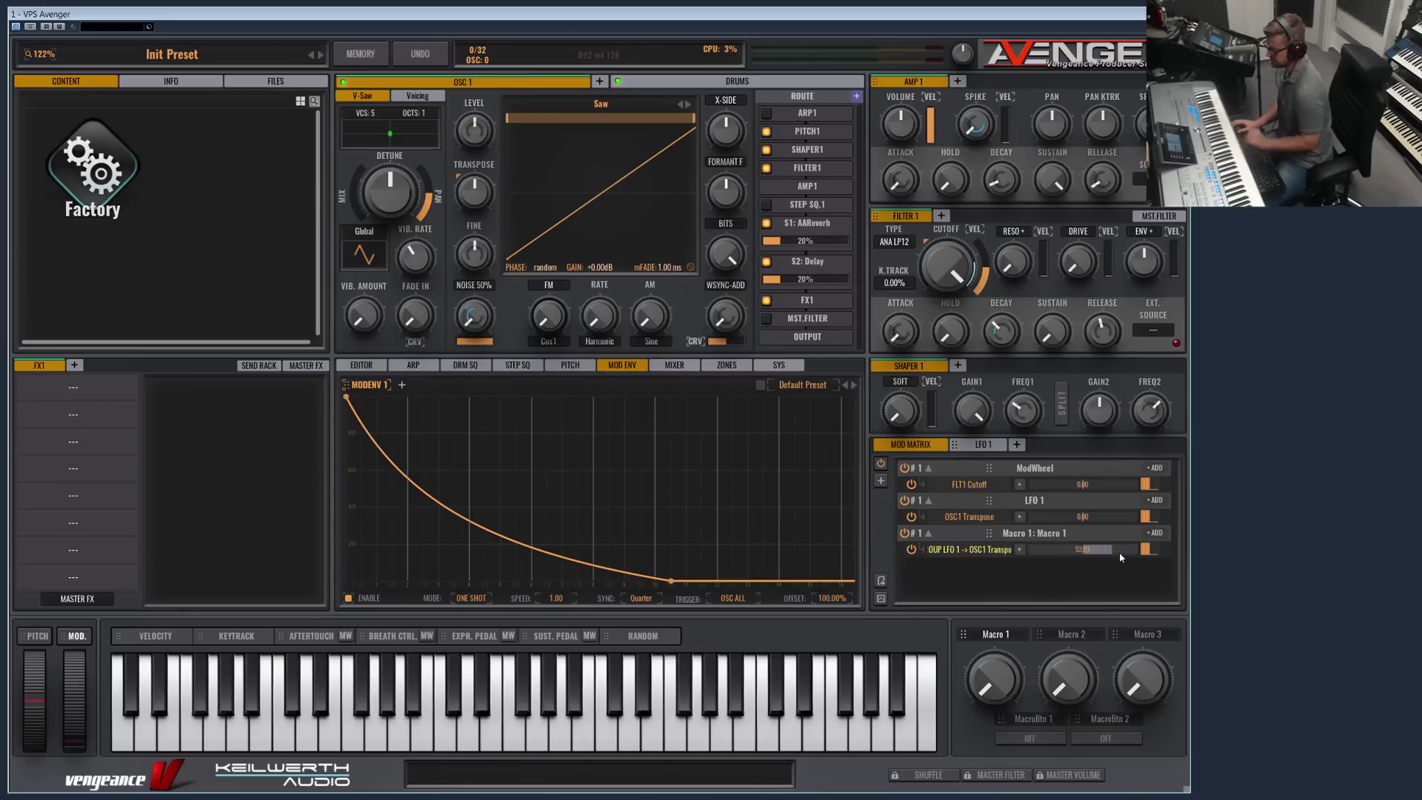
# Raise the amount of Macro 1's matrix slot assignment, and try the Macro 1 knob and return it to zero.
pyautogui.moveTo(1120, 556)
pyautogui.mouseDown()
pyautogui.moveTo(1102, 551)
pyautogui.moveTo(1128, 556)
pyautogui.mouseUp()
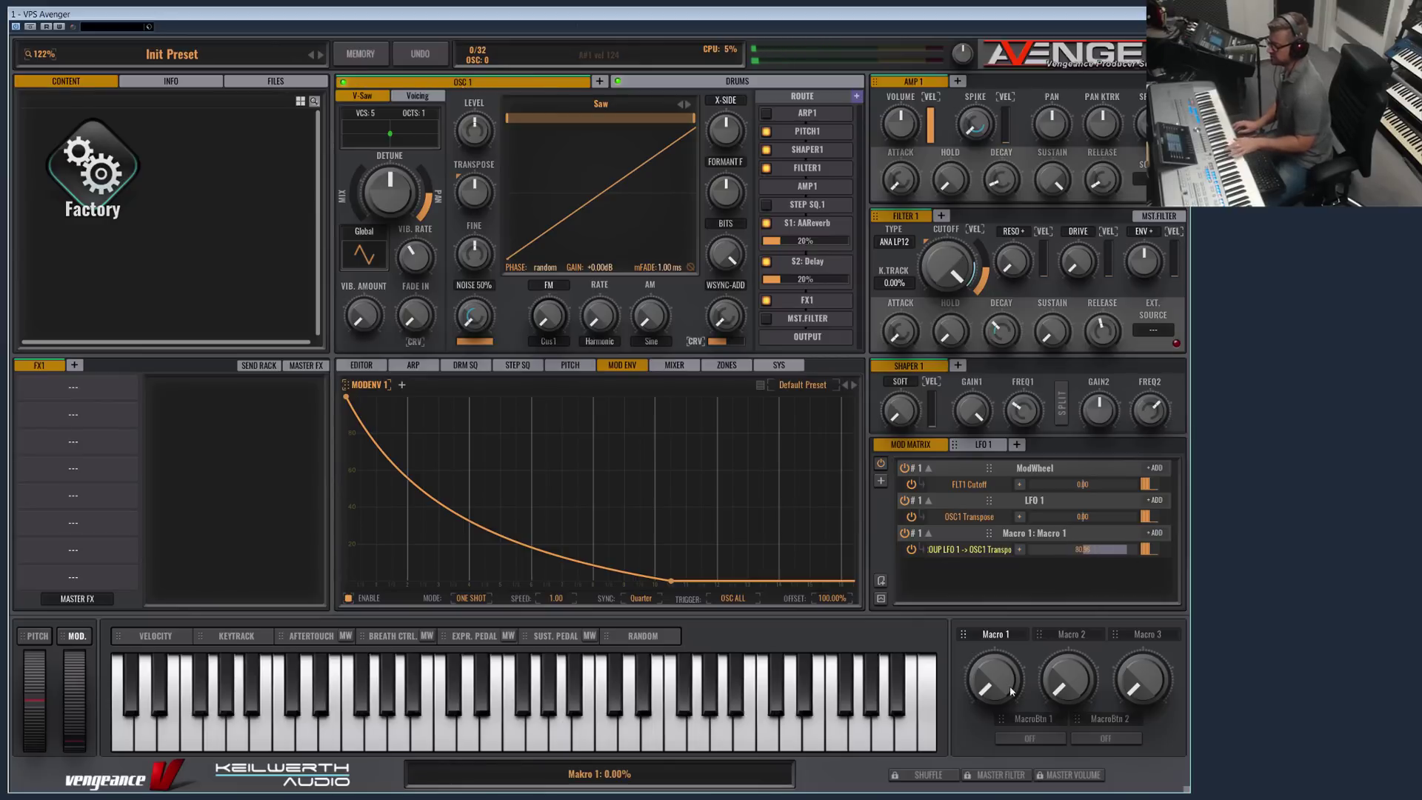
pyautogui.moveTo(992, 663); pyautogui.dragTo(994, 701)
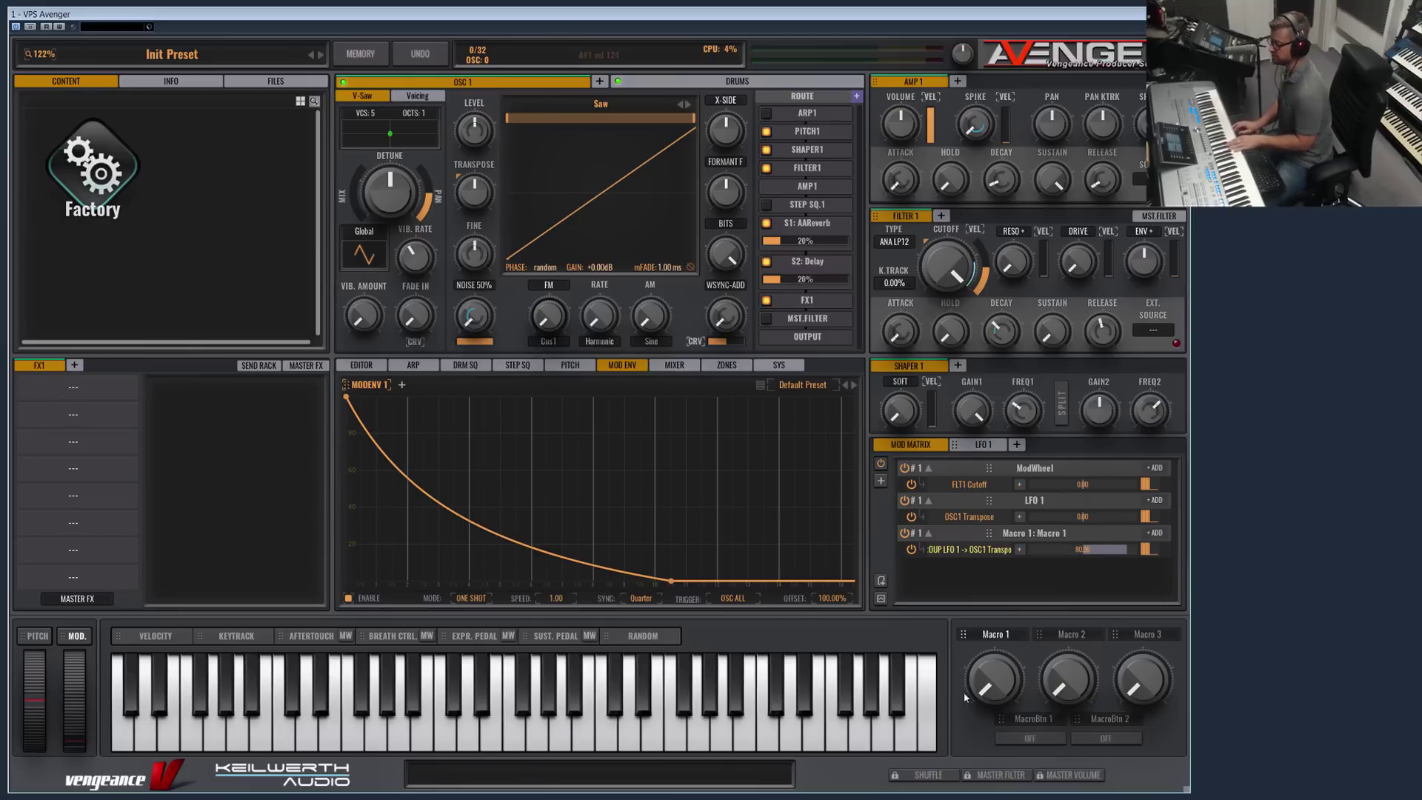
# Turn the Macro 1 knob up again to try its control over LFO 1's OSC1 Transpose modulation, and return it to 0%.
pyautogui.scroll(2, 996, 683)
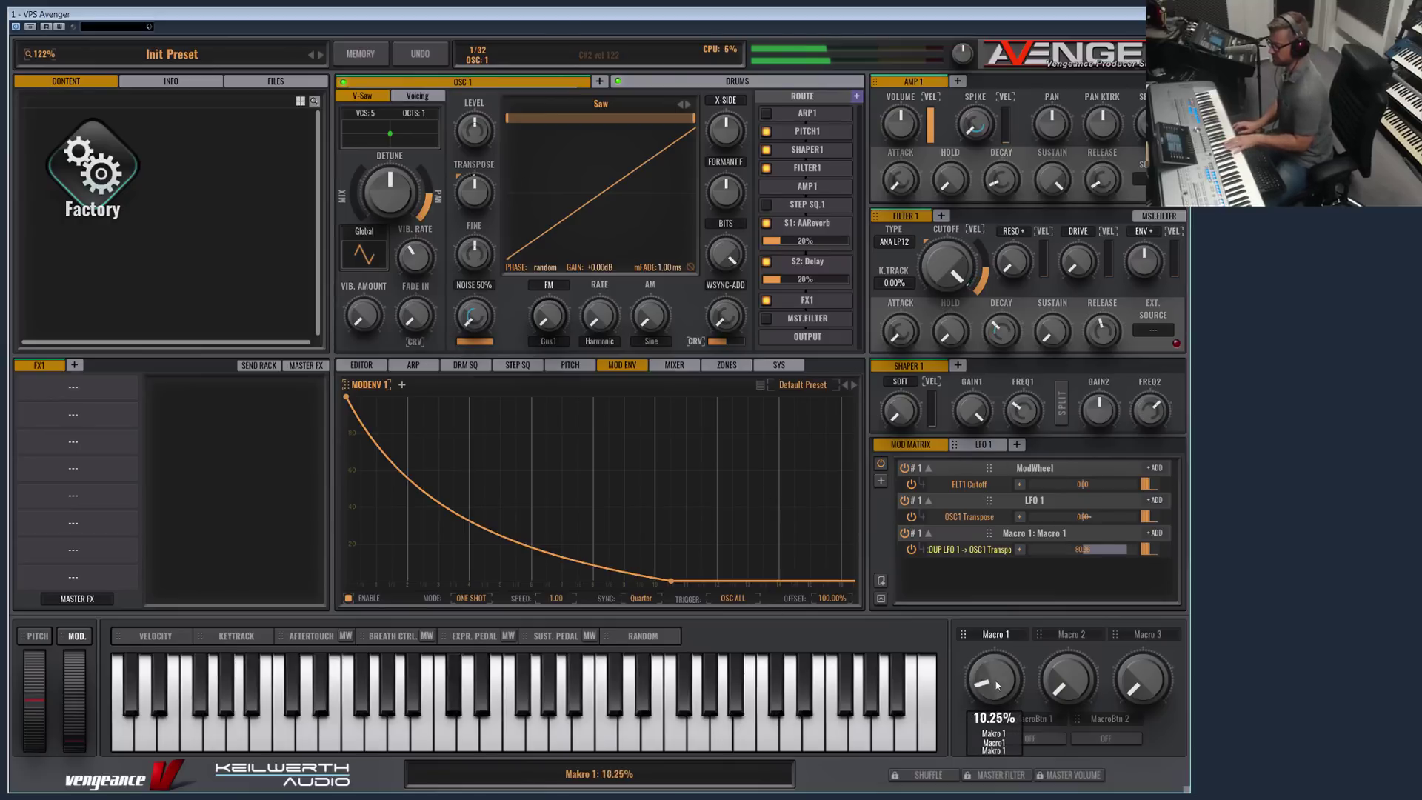
pyautogui.moveTo(995, 647); pyautogui.dragTo(1022, 699)
pyautogui.rightClick(992, 700)
pyautogui.press('Escape')
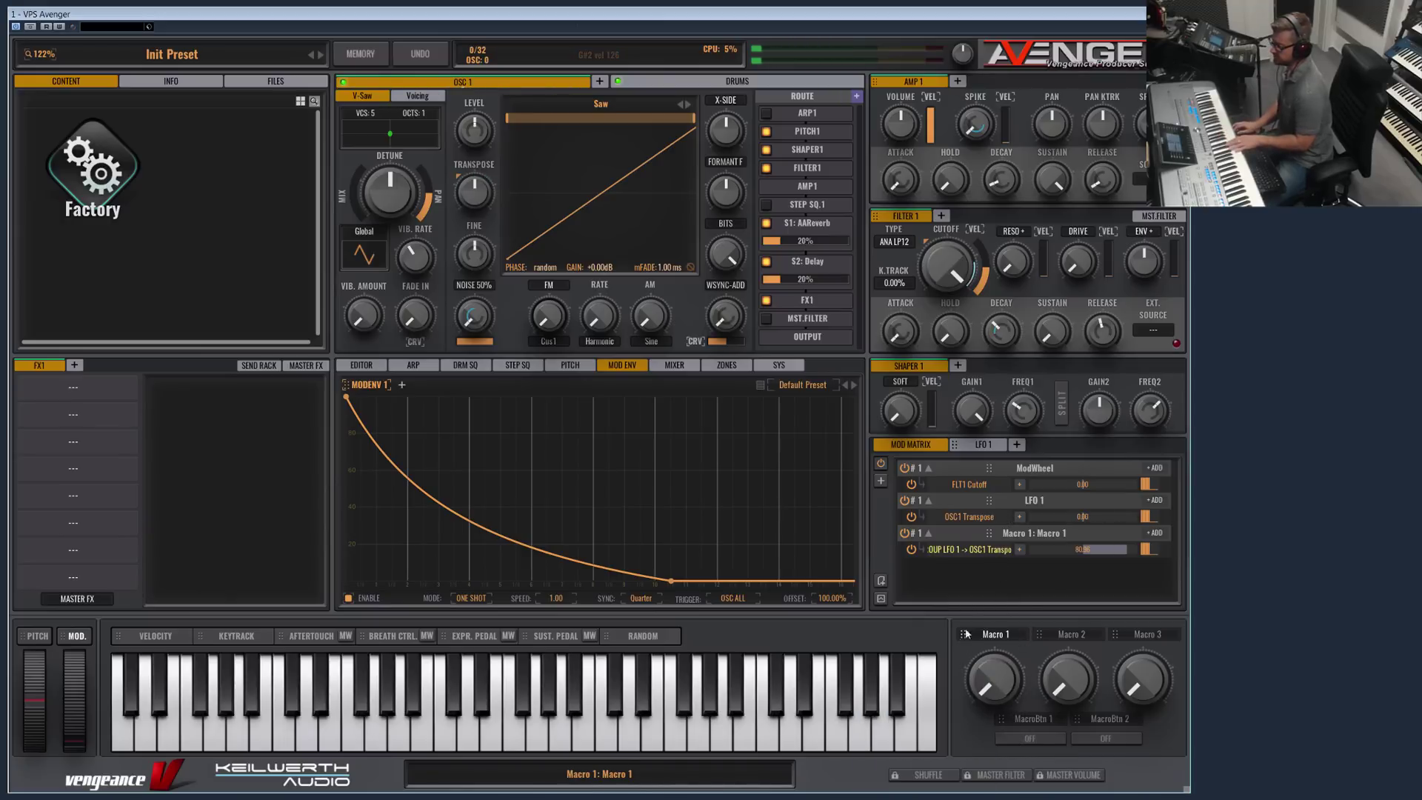
# Assign Macro 1 to Filter 1's cutoff with a negative amount, and try the Macro 1 knob before returning it to 0%.
pyautogui.moveTo(965, 634); pyautogui.dragTo(927, 243)
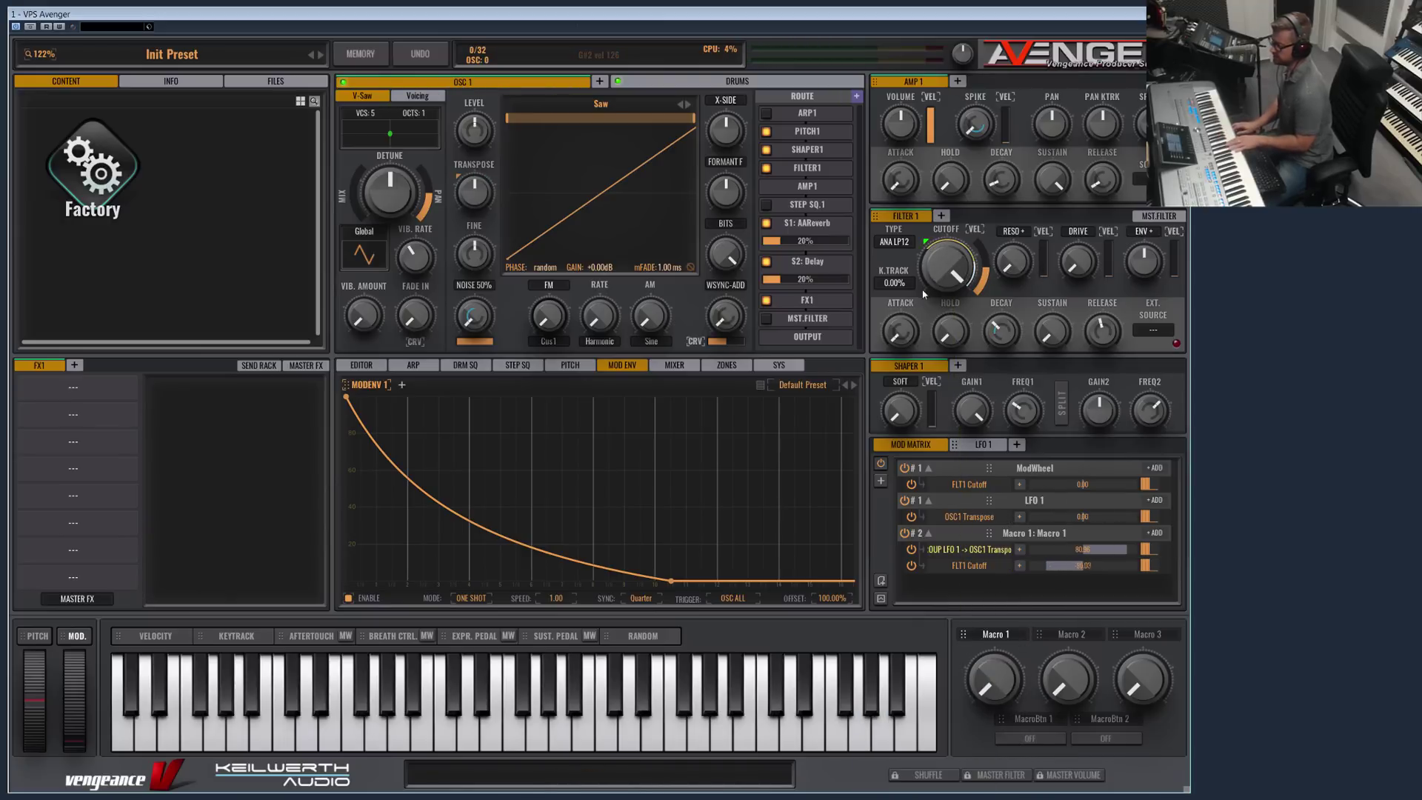
pyautogui.moveTo(993, 696); pyautogui.dragTo(1006, 745)
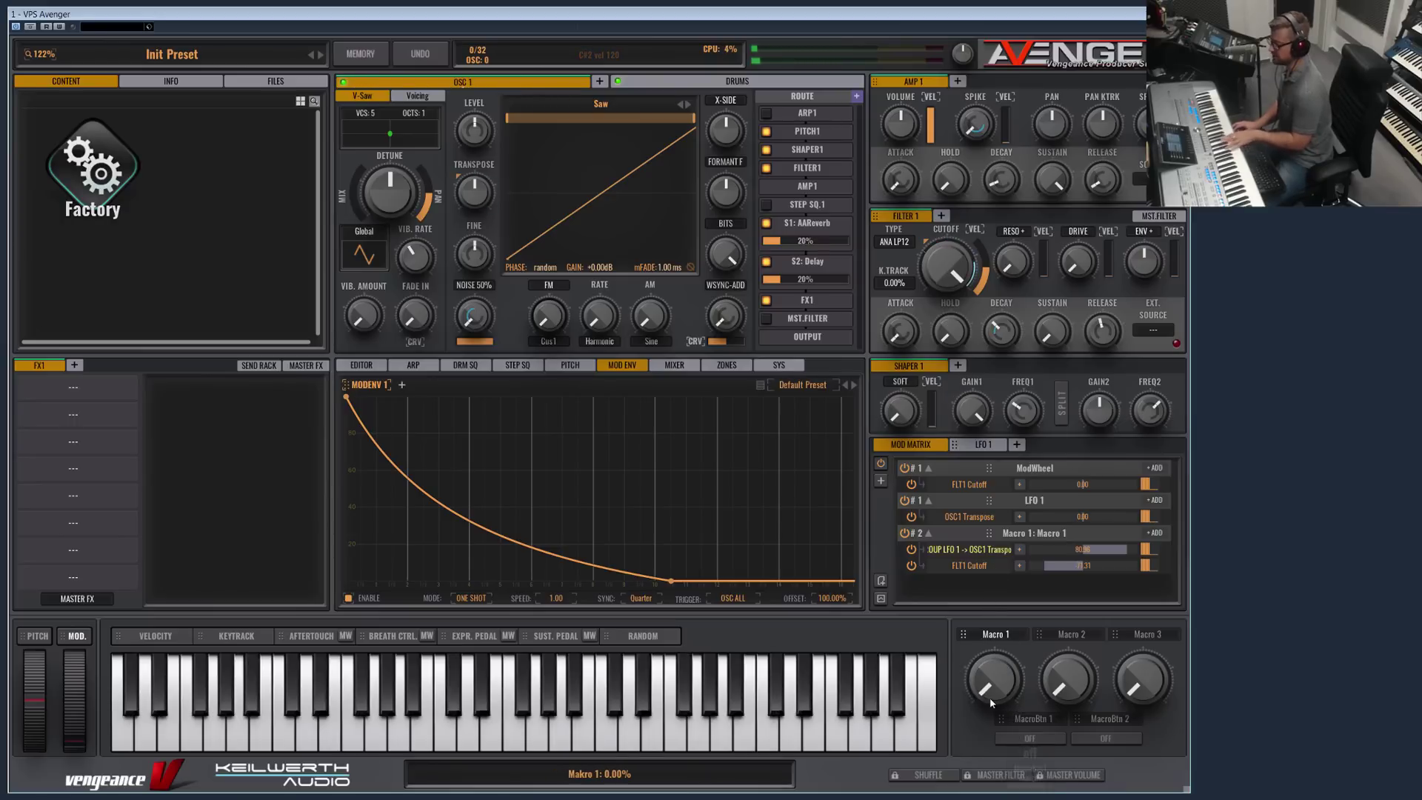
pyautogui.moveTo(1014, 693)
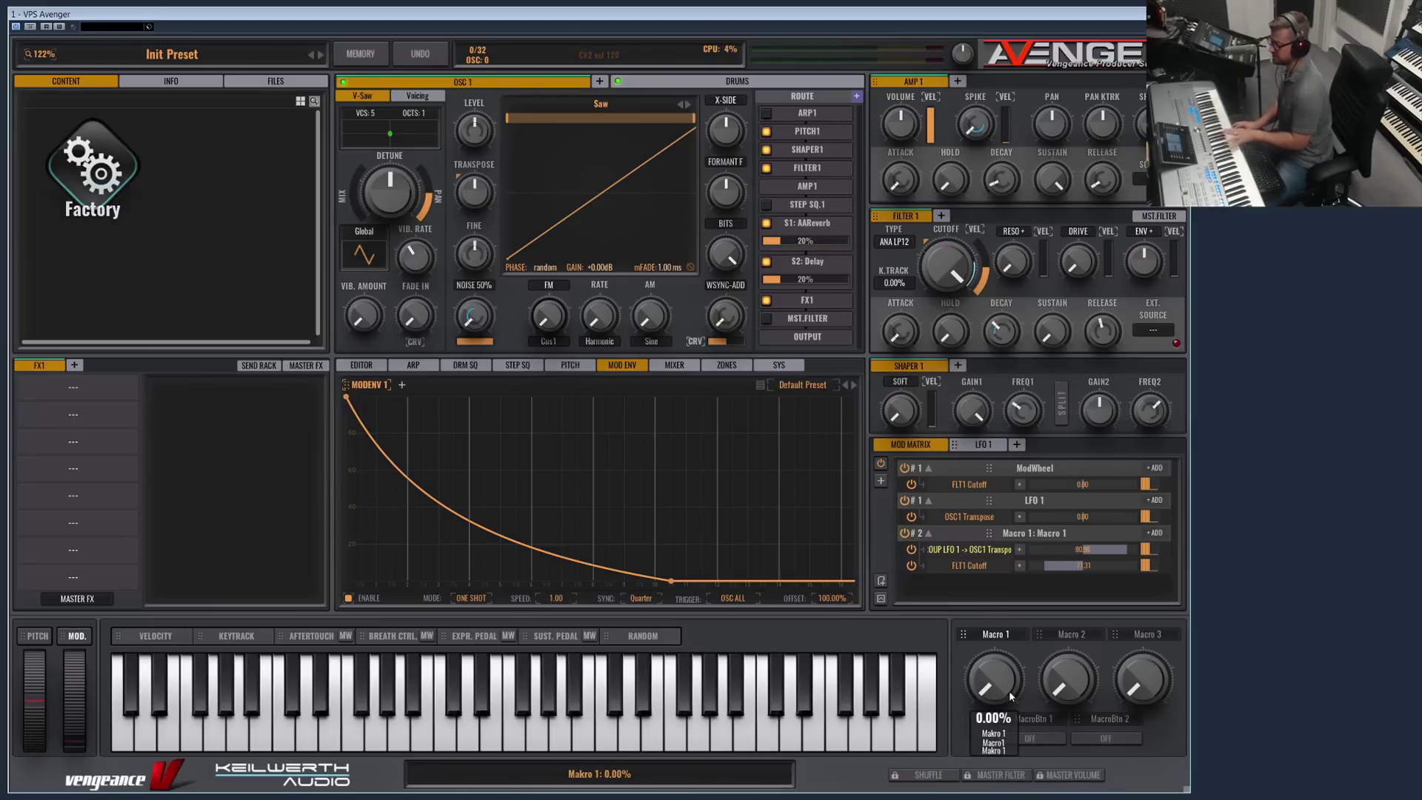
pyautogui.moveTo(1009, 690); pyautogui.dragTo(985, 624)
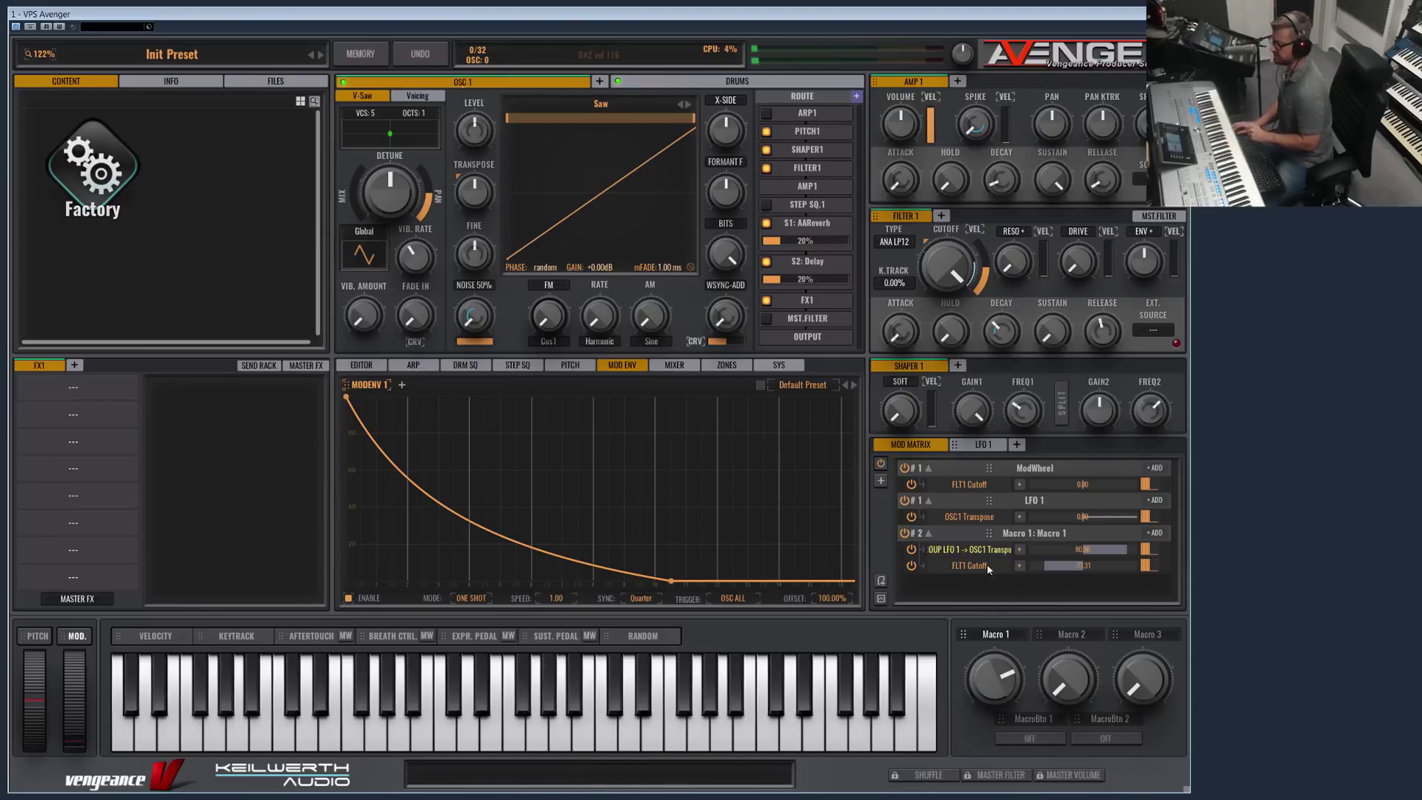
pyautogui.moveTo(1000, 677); pyautogui.dragTo(999, 740)
pyautogui.rightClick(996, 703)
pyautogui.click(442, 482)
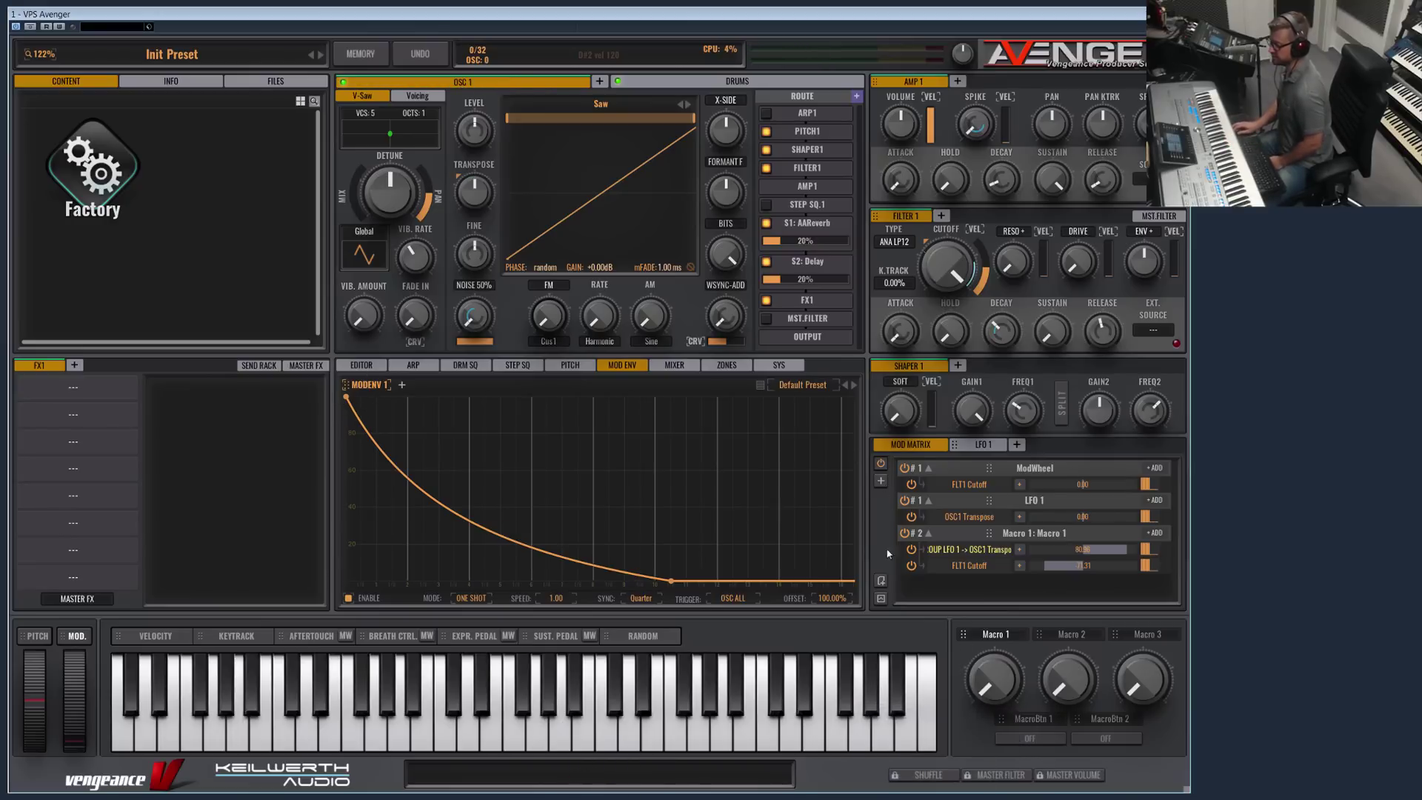
# Clear all mod matrix entries, and assign LFO 1 to Filter 1's cutoff with an amount of 0.00 and the cutoff knob about midway.
pyautogui.click(881, 582)
pyautogui.click(569, 459)
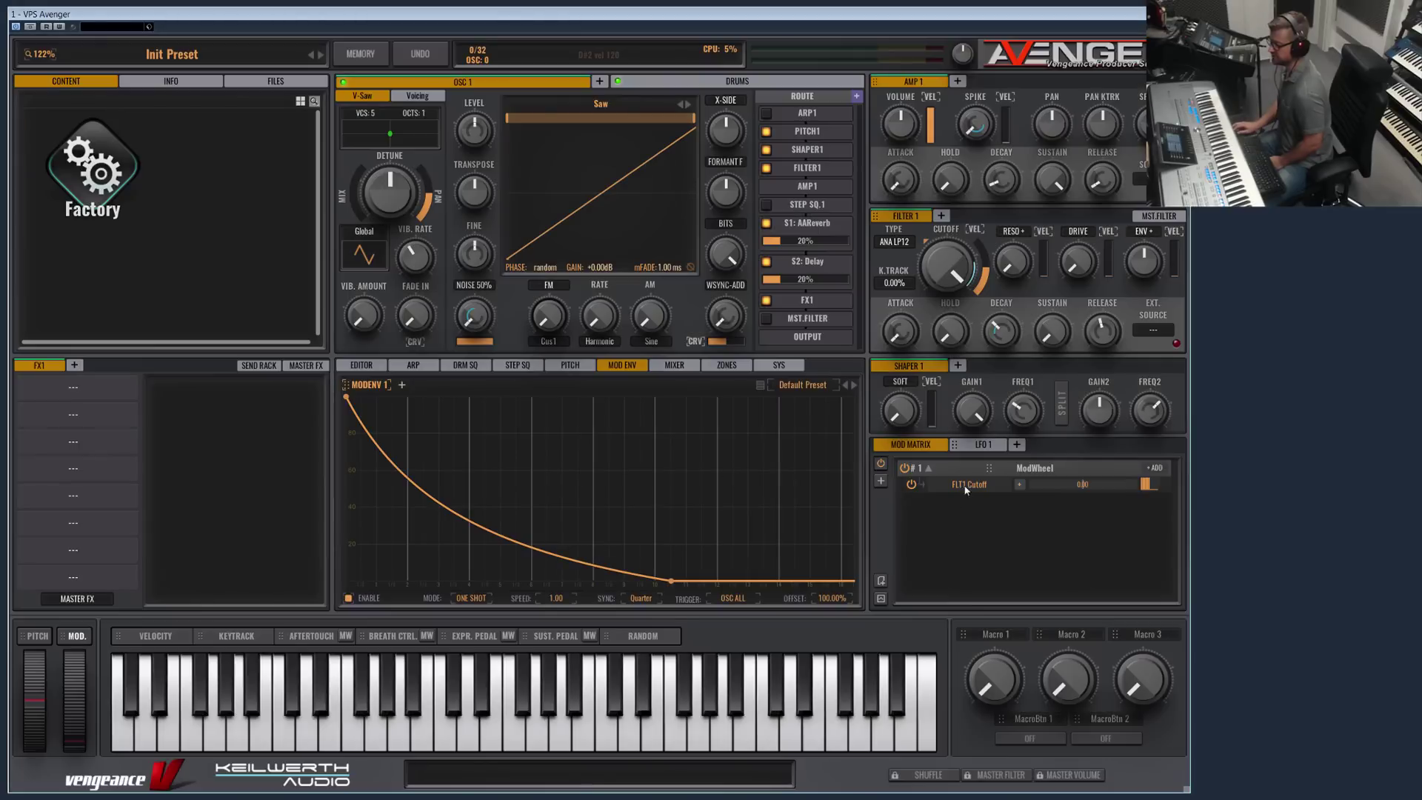
pyautogui.click(957, 447)
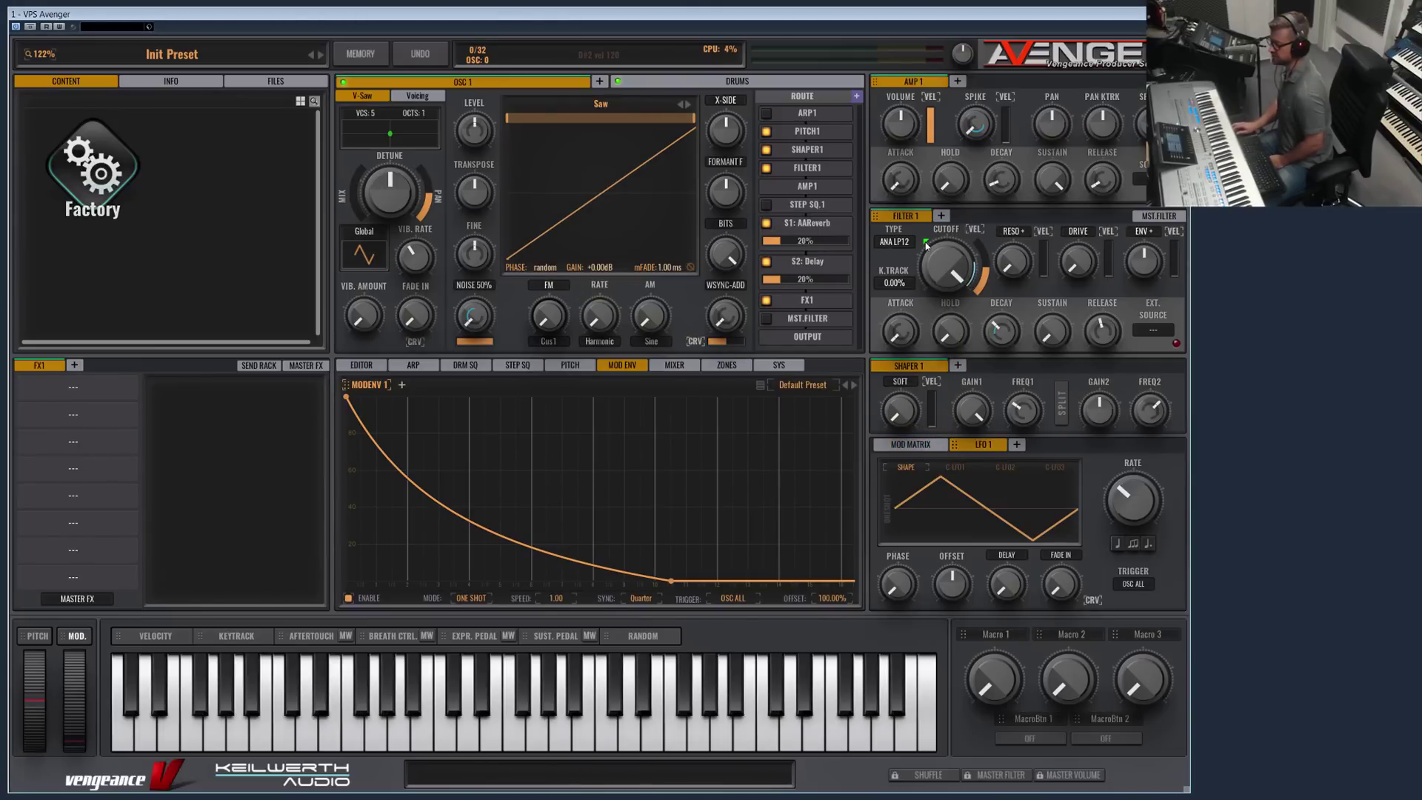
pyautogui.moveTo(962, 255); pyautogui.dragTo(963, 257)
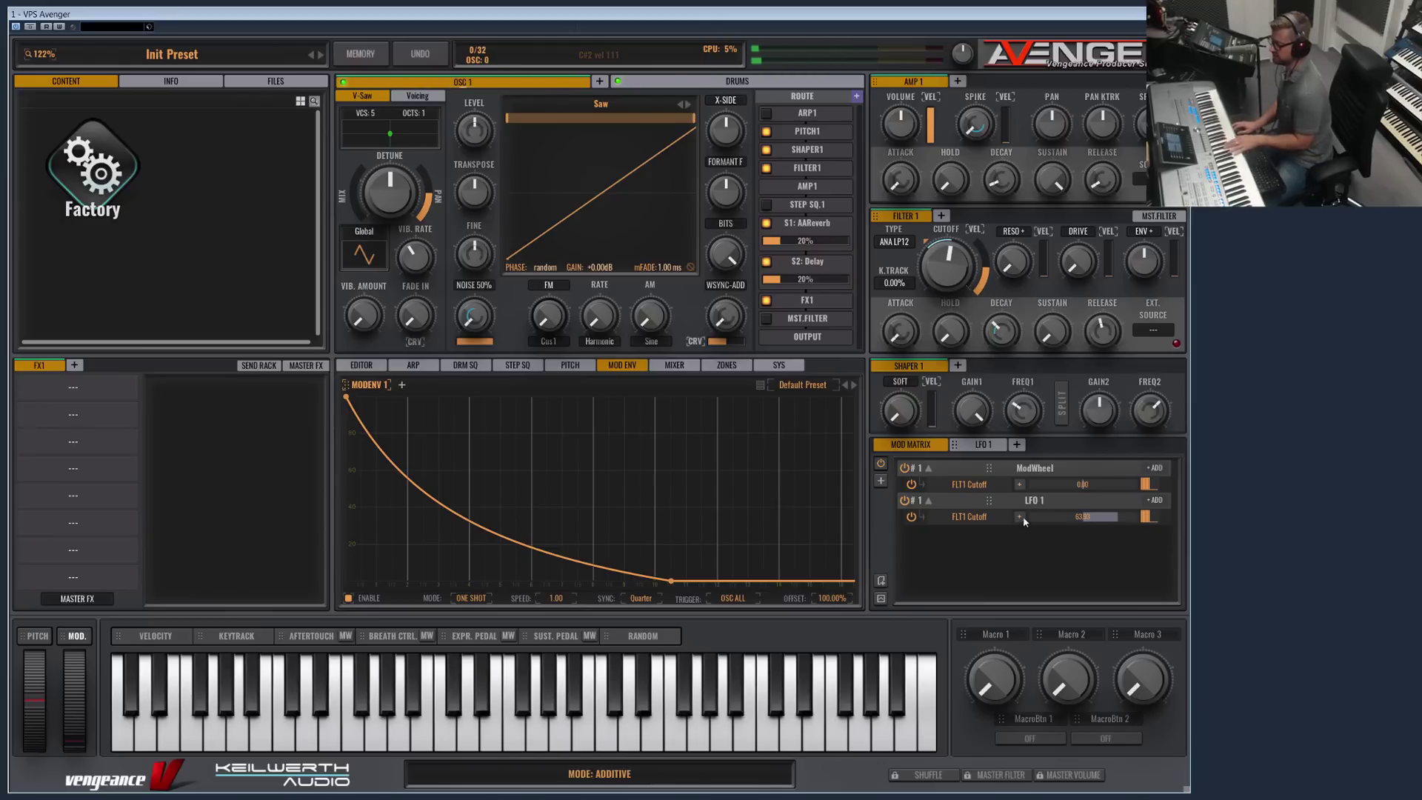
pyautogui.doubleClick(1089, 517)
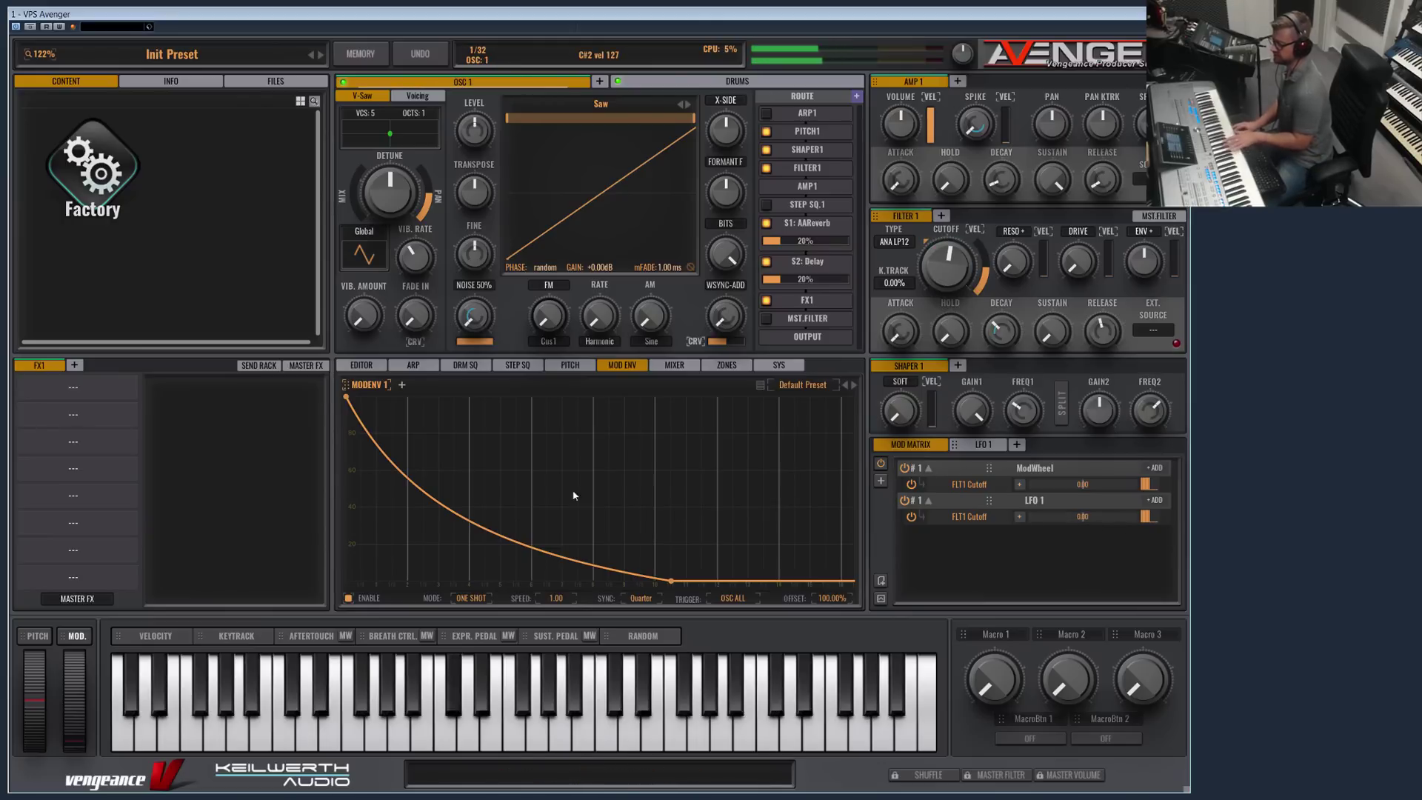
# Add a MOD Envelope 1 group targeting the slot GROUP LFO 1 -> FLT1 Cutoff, and give it a positive amount.
pyautogui.click(880, 480)
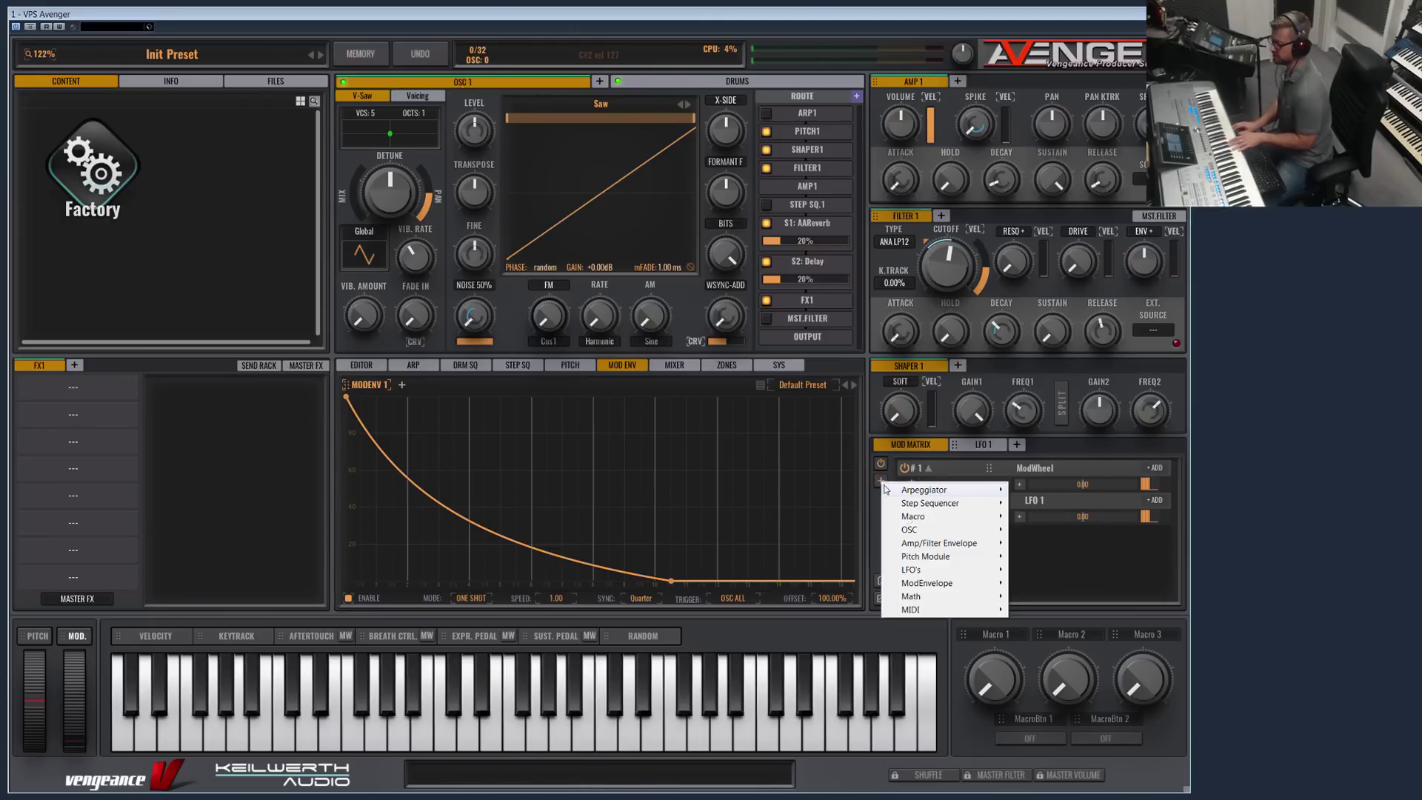
pyautogui.moveTo(956, 583)
pyautogui.click(1051, 589)
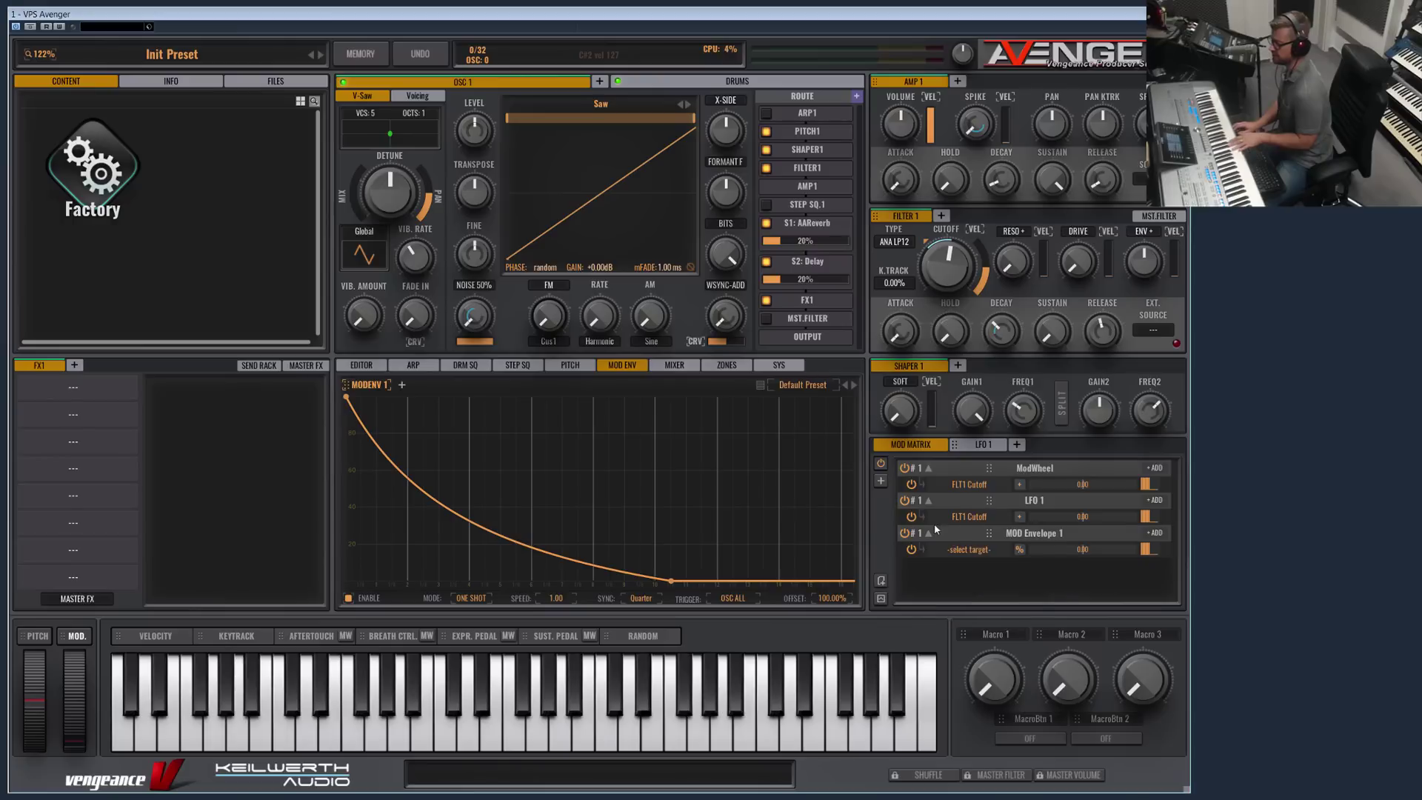
pyautogui.click(968, 550)
pyautogui.moveTo(956, 763)
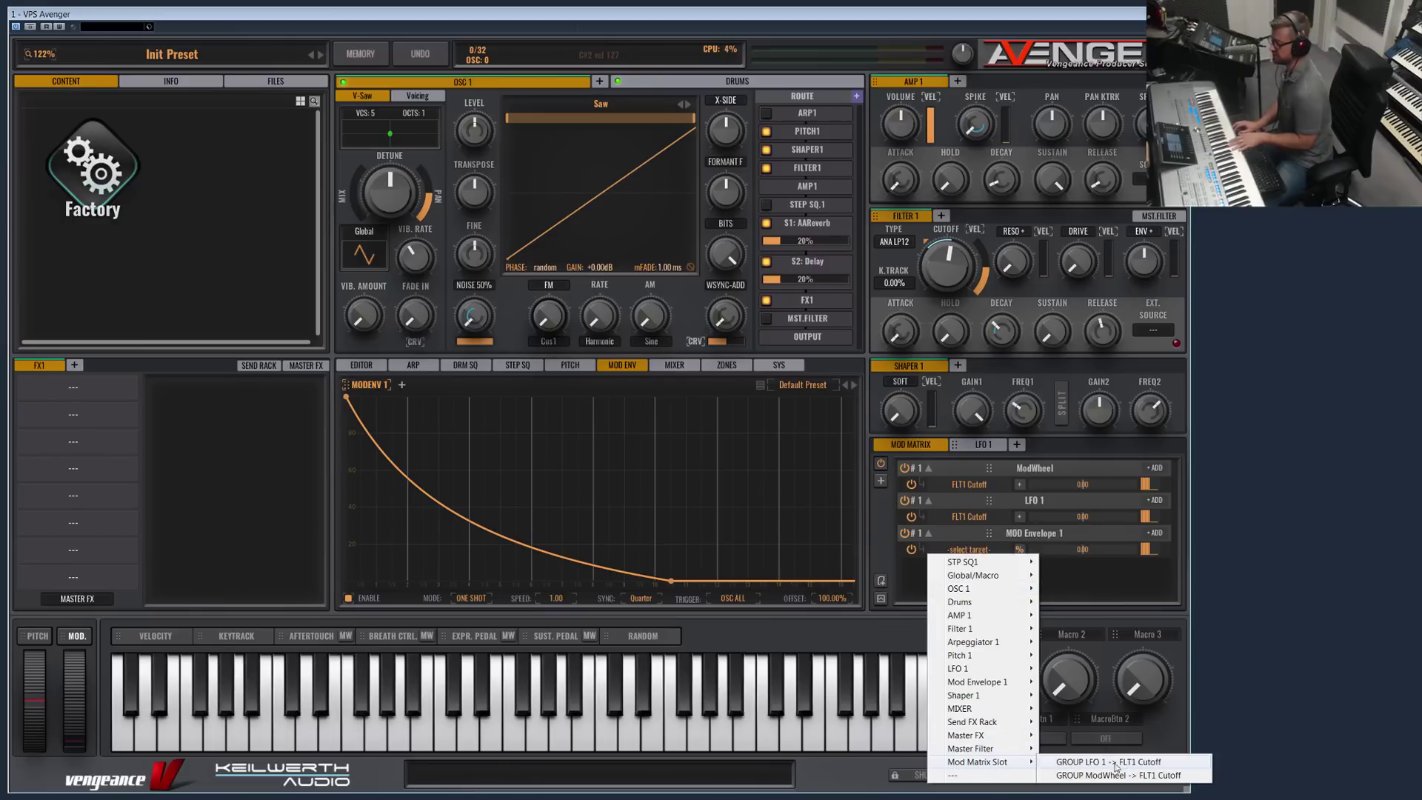
pyautogui.click(1115, 764)
pyautogui.moveTo(1103, 551); pyautogui.dragTo(1125, 563)
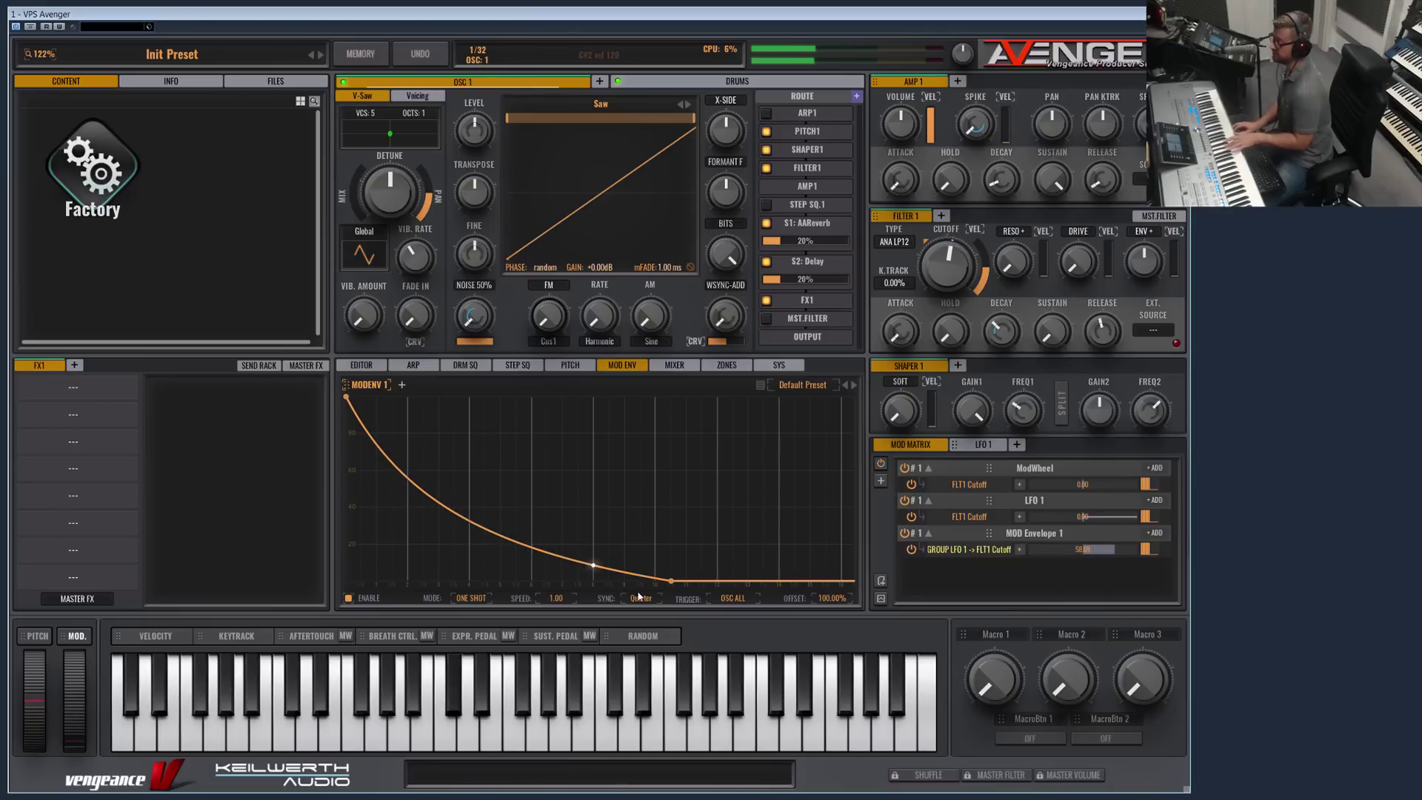
# Reshape Mod Envelope 1 into a curved rise from zero to full level, with its end point stretched to 1750 ms.
pyautogui.moveTo(671, 581); pyautogui.dragTo(985, 595)
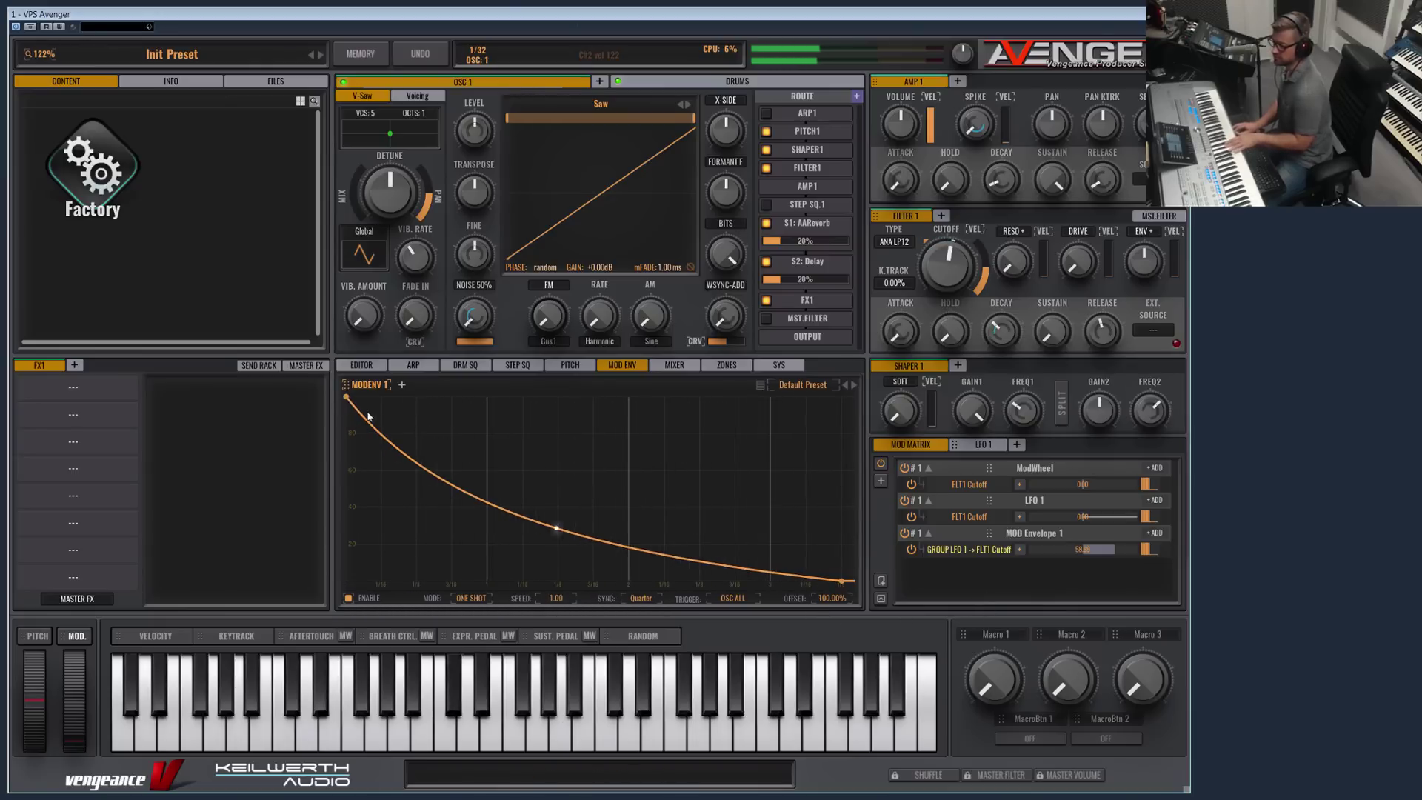
pyautogui.moveTo(347, 398); pyautogui.dragTo(347, 581)
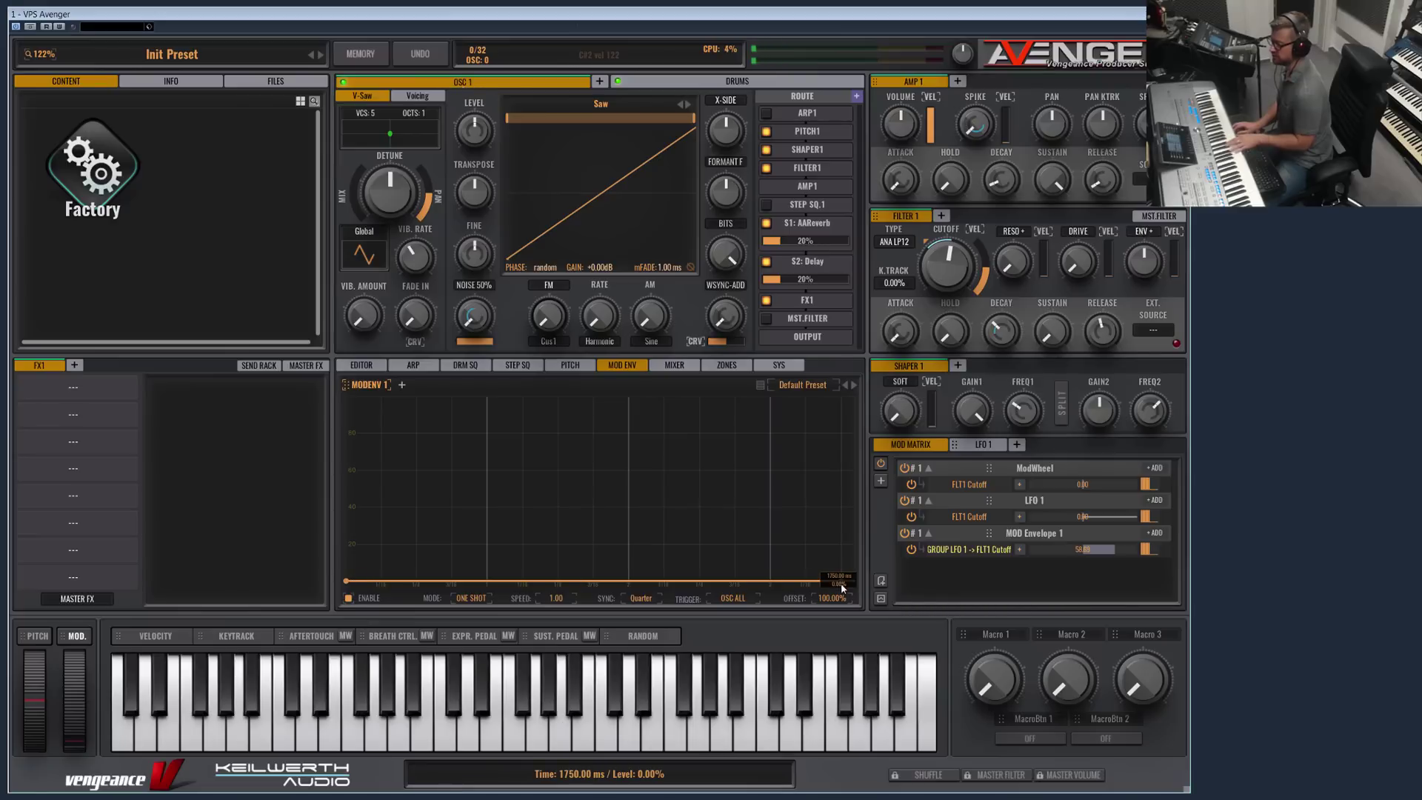
pyautogui.moveTo(838, 582); pyautogui.dragTo(824, 398)
pyautogui.moveTo(632, 412); pyautogui.dragTo(609, 444)
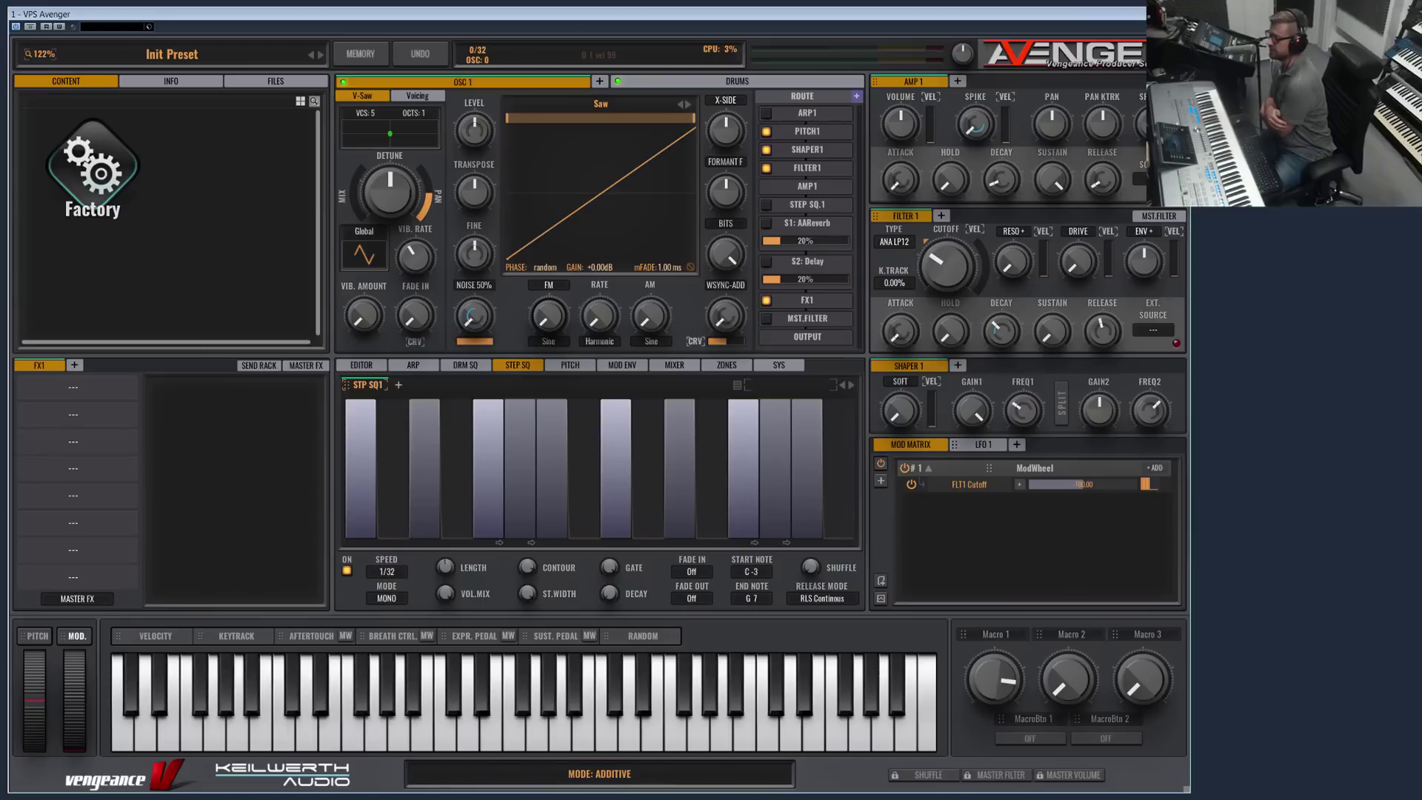
# Set Filter 1's cutoff to about 50% and change the FLT1 Cutoff slot's source from ModWheel to Macro 1.
pyautogui.click(1020, 485)
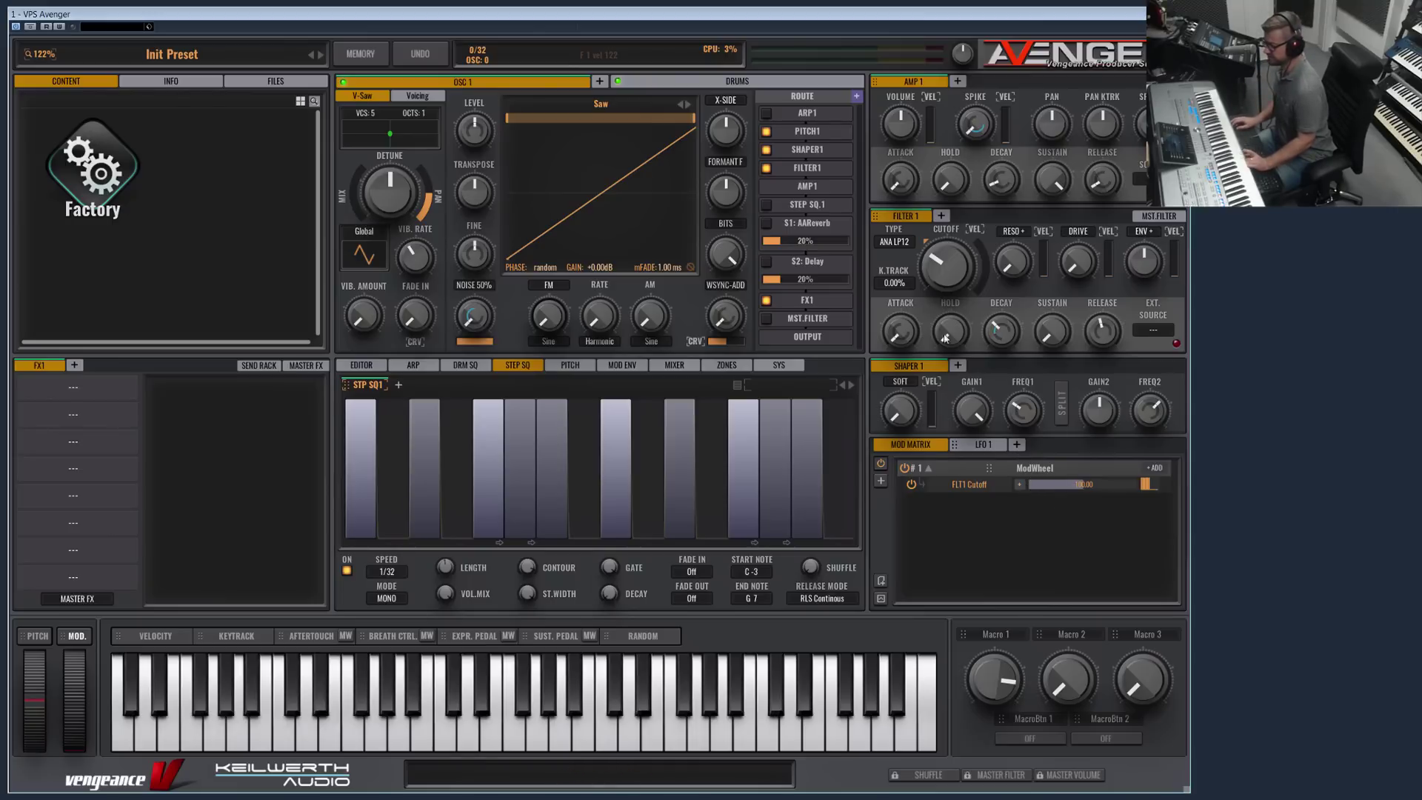
pyautogui.moveTo(955, 258); pyautogui.dragTo(953, 239)
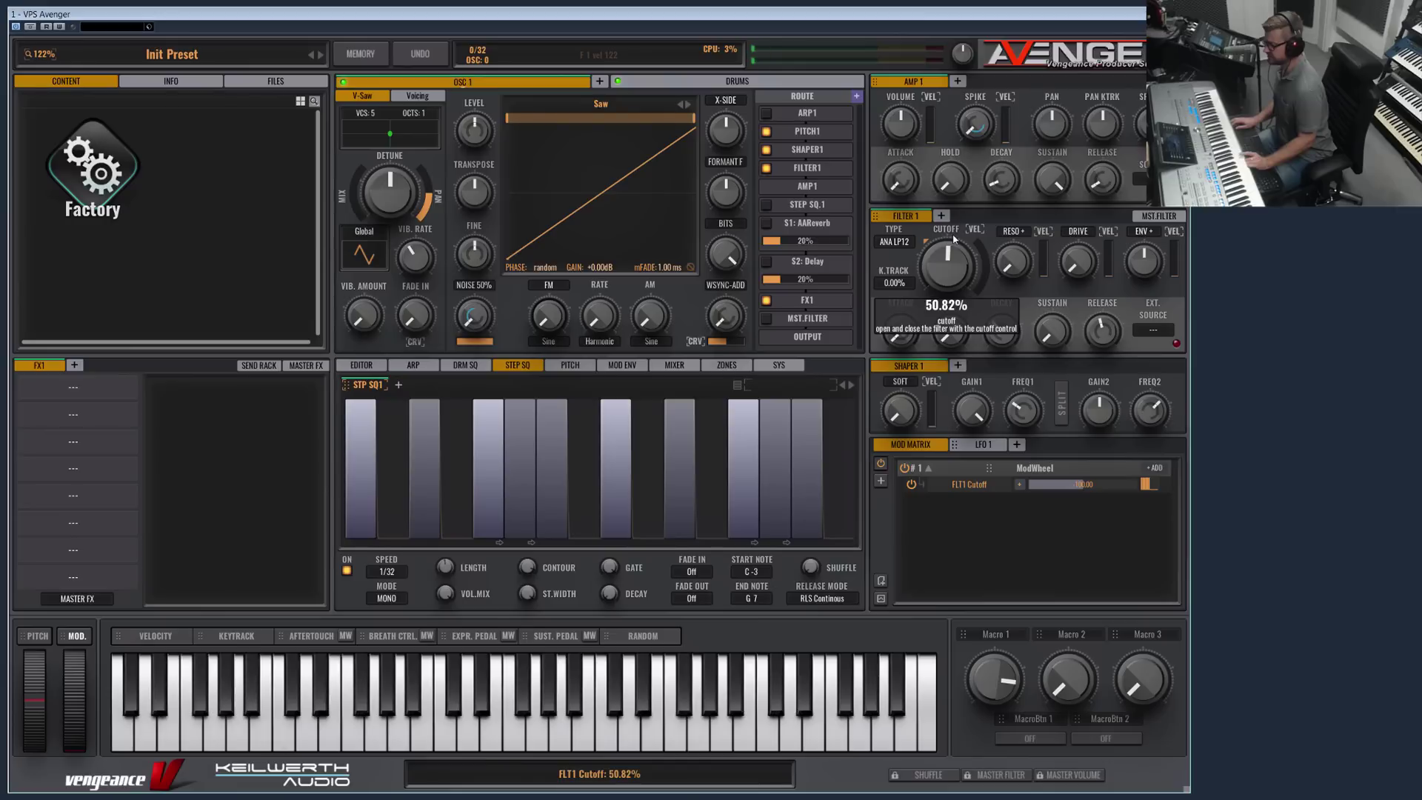
pyautogui.click(1037, 469)
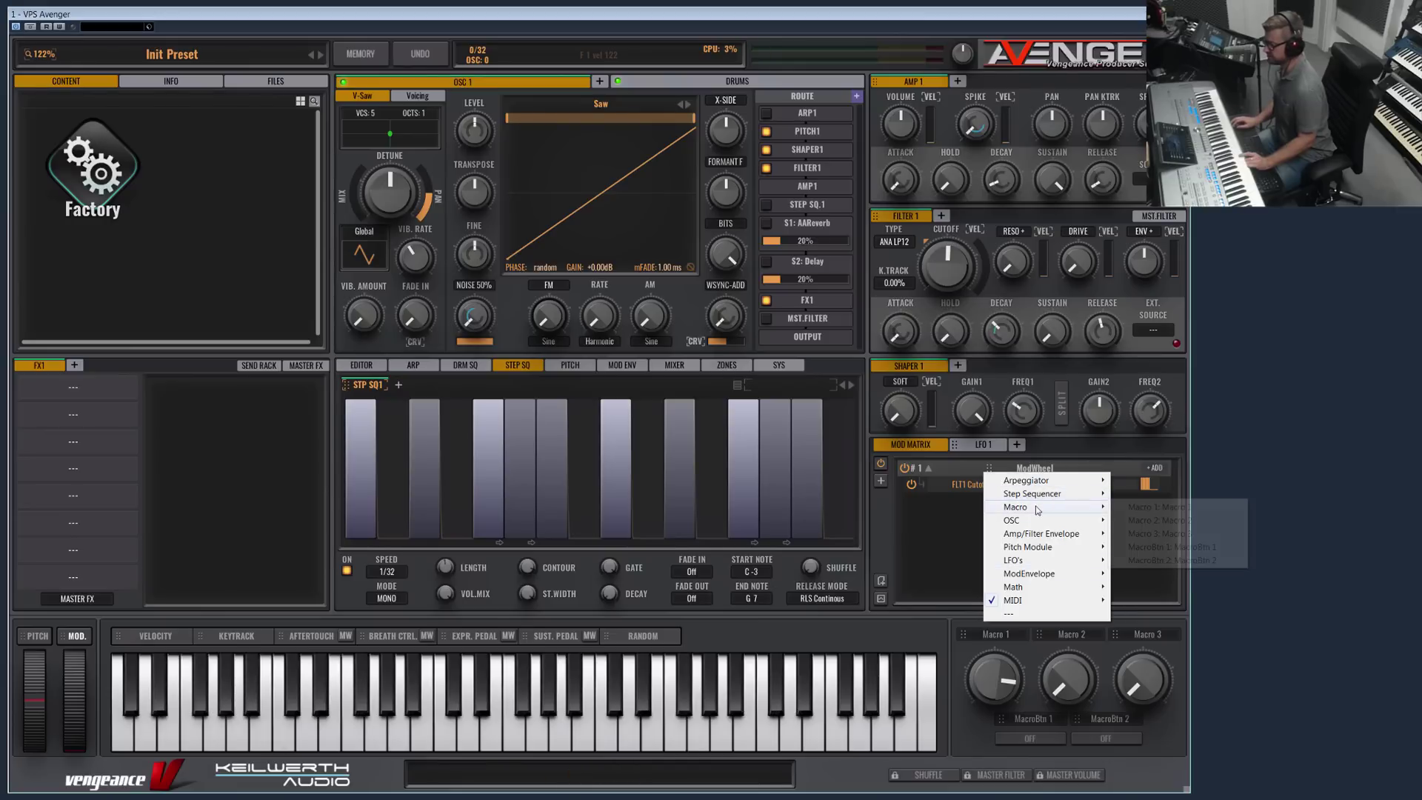
pyautogui.click(1155, 504)
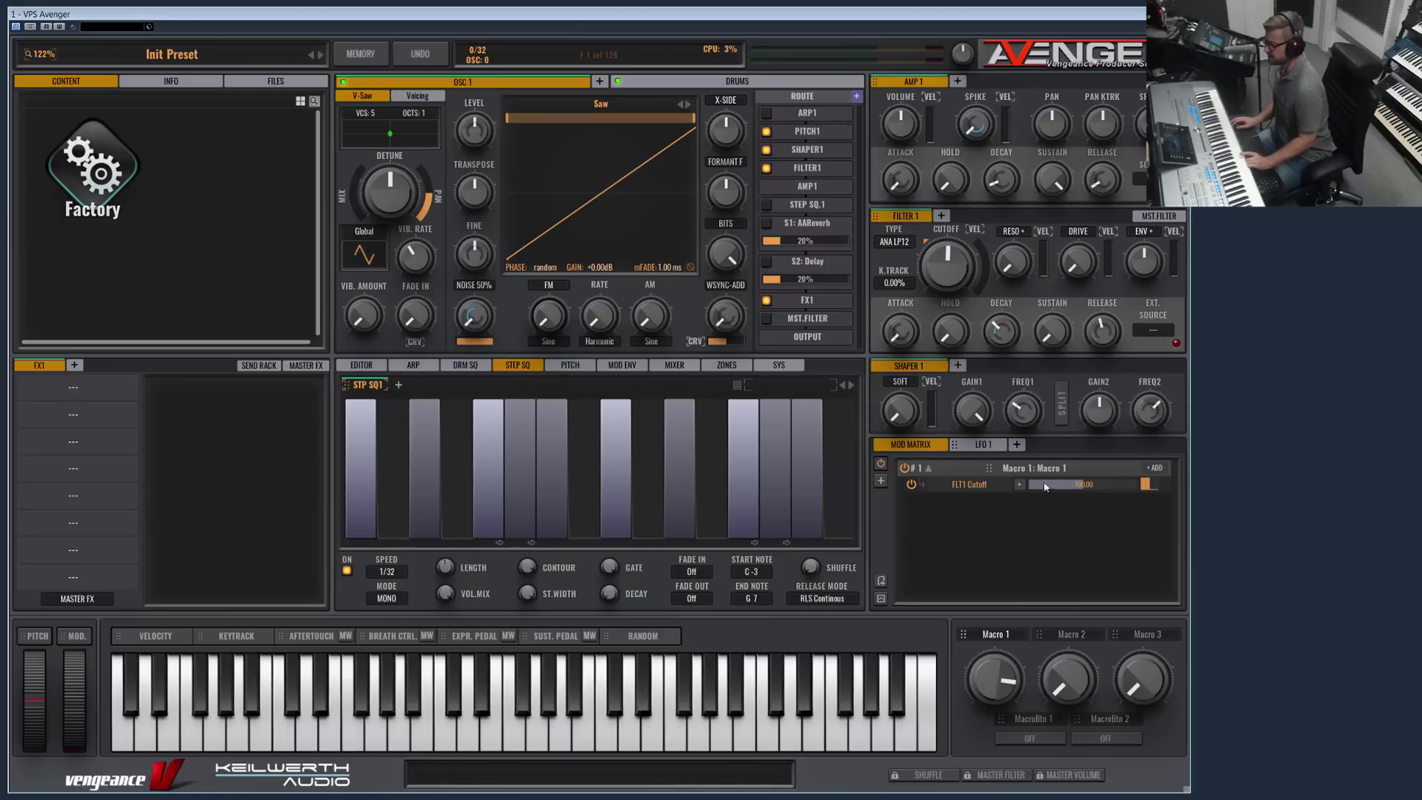
# Return Macro 1 to 0% and make its FLT1 Cutoff amount fully positive, then recheck Filter 1's cutoff knob at about 50%.
pyautogui.moveTo(994, 677); pyautogui.dragTo(995, 722)
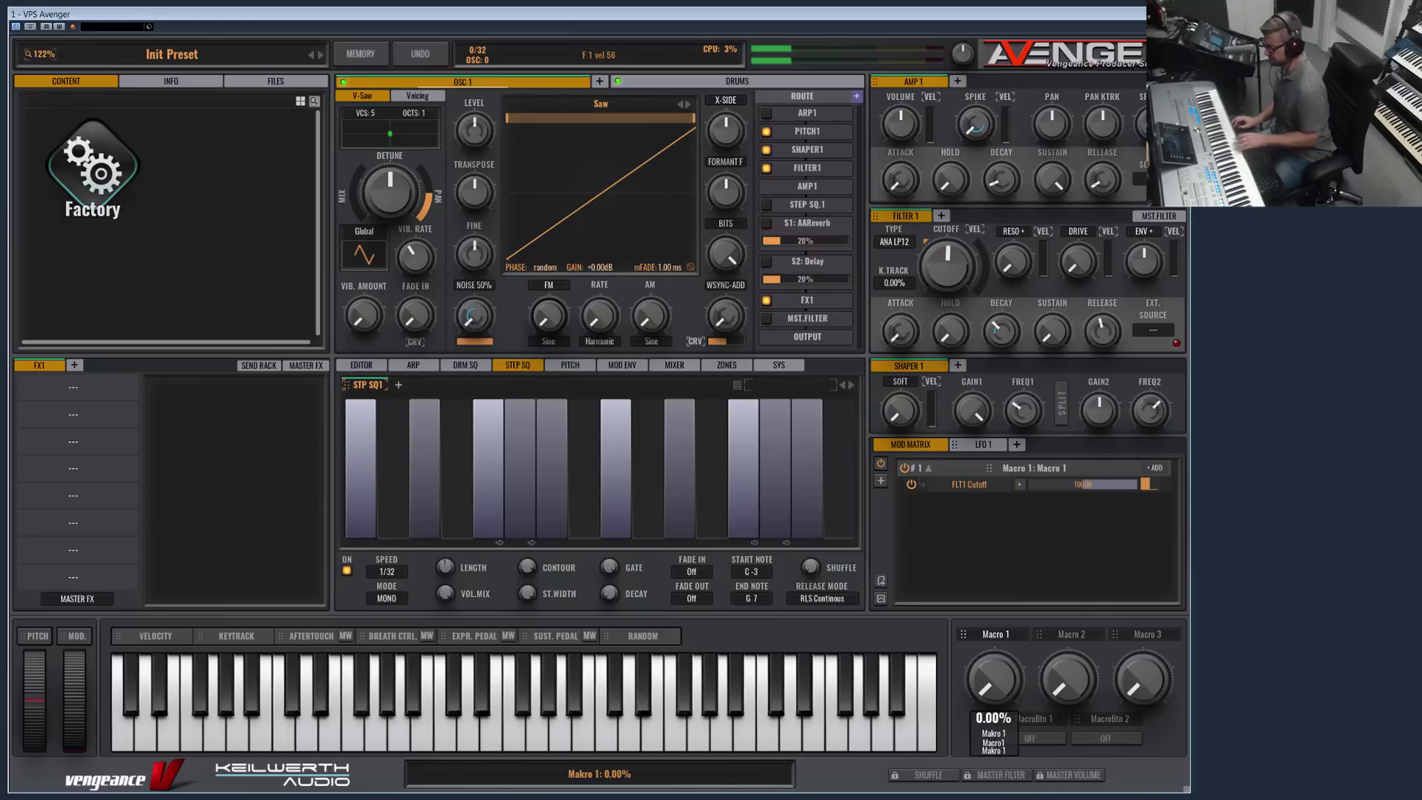
pyautogui.scroll(-1, 950, 281)
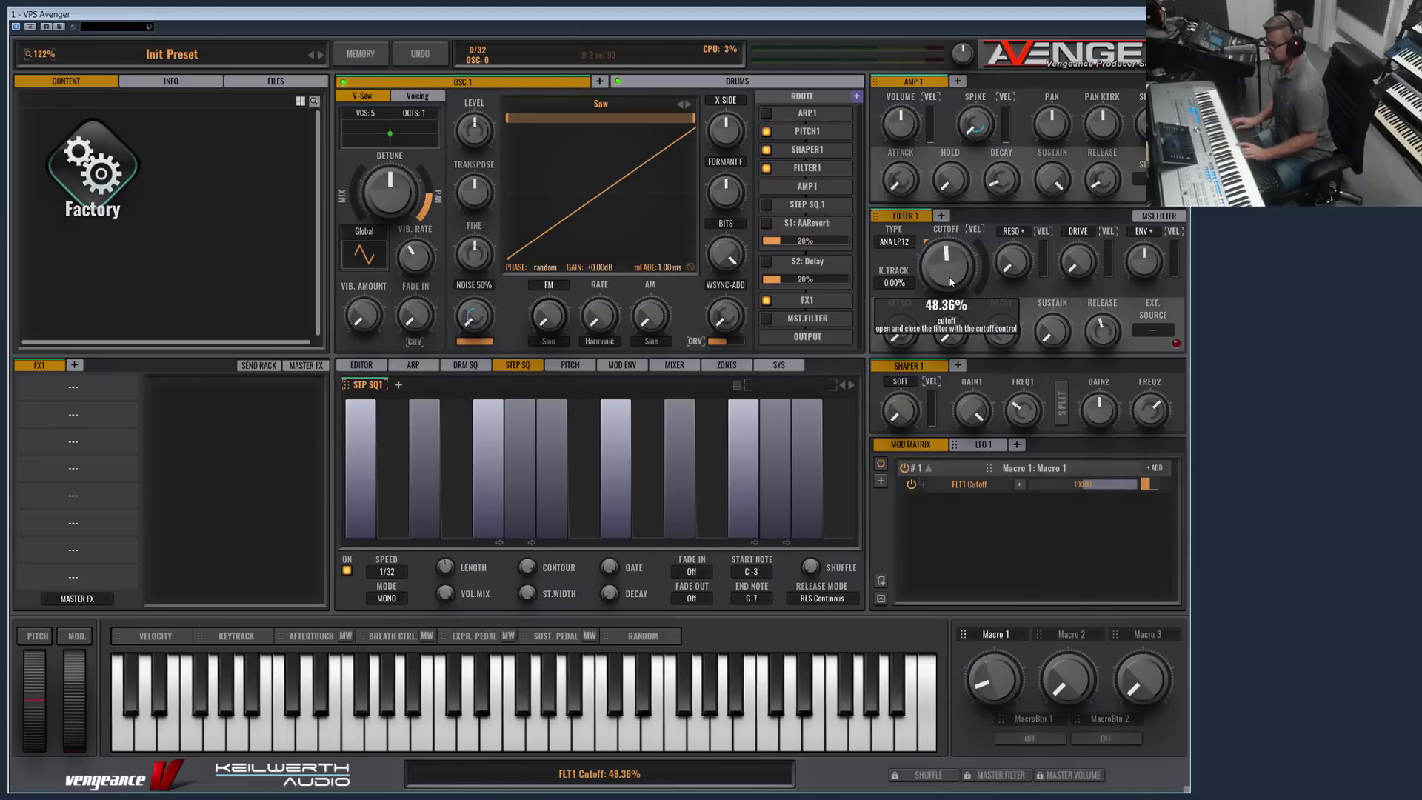
pyautogui.moveTo(951, 257)
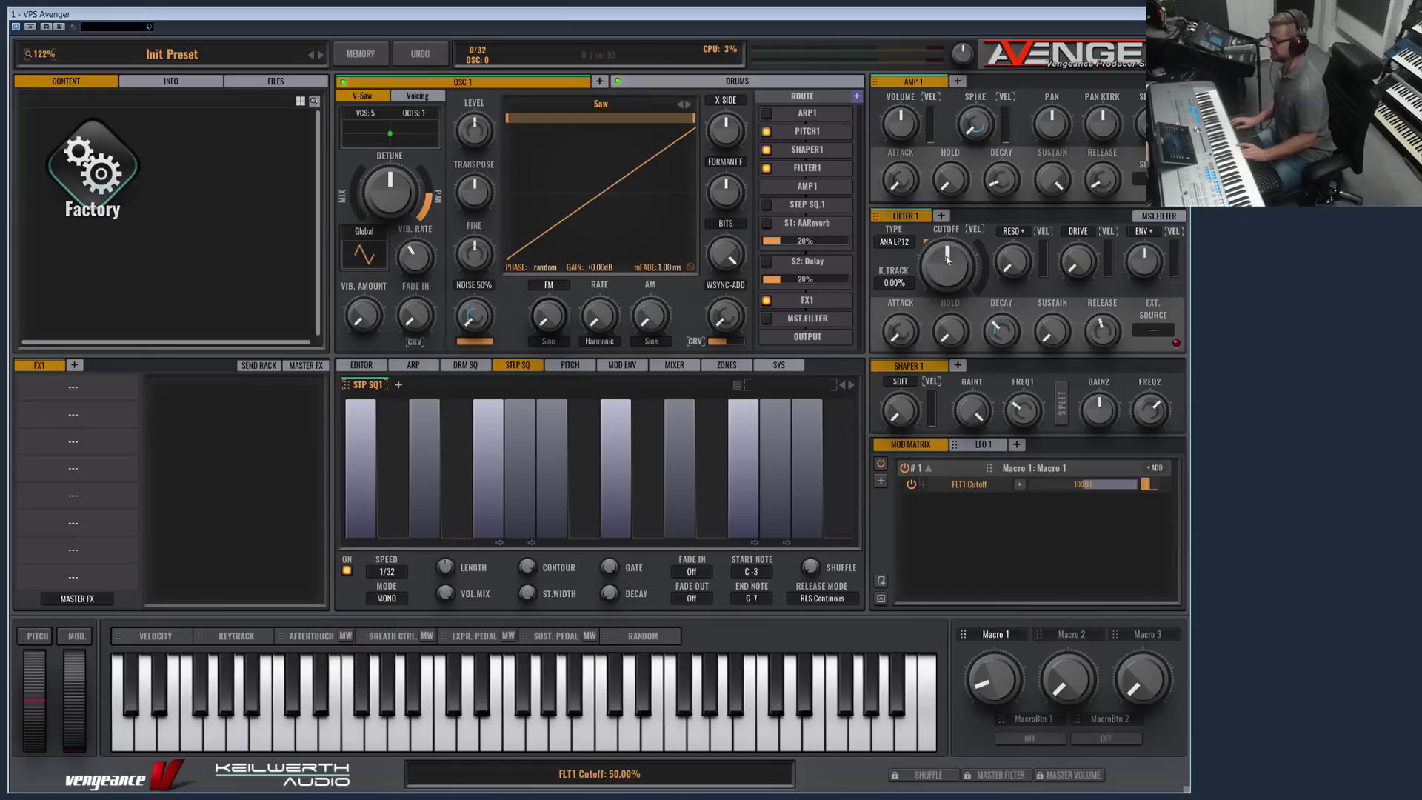
pyautogui.moveTo(947, 251); pyautogui.dragTo(951, 257)
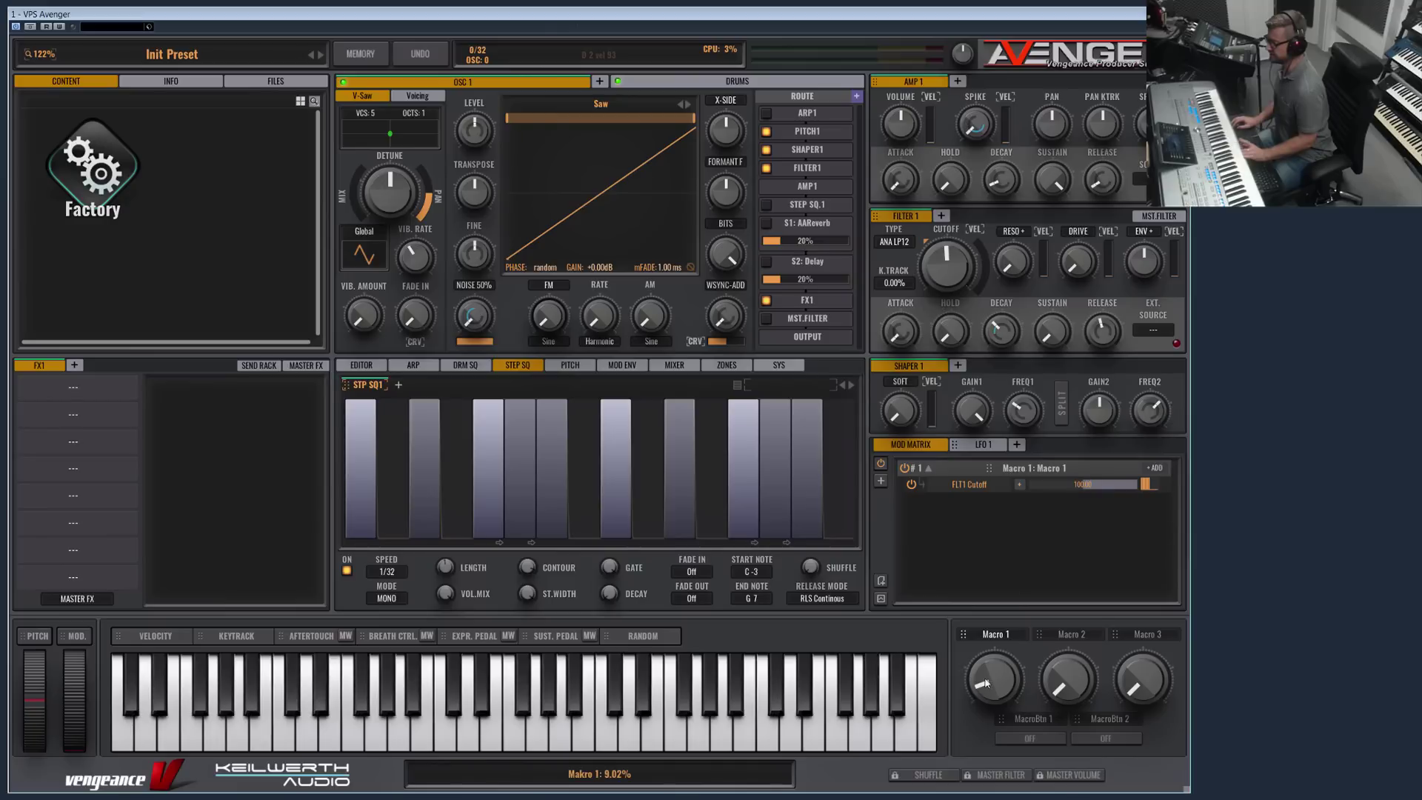
# Sweep Macro 1 up and down to try the additive modulation mode at different Filter 1 cutoff settings.
pyautogui.moveTo(987, 680); pyautogui.dragTo(994, 670)
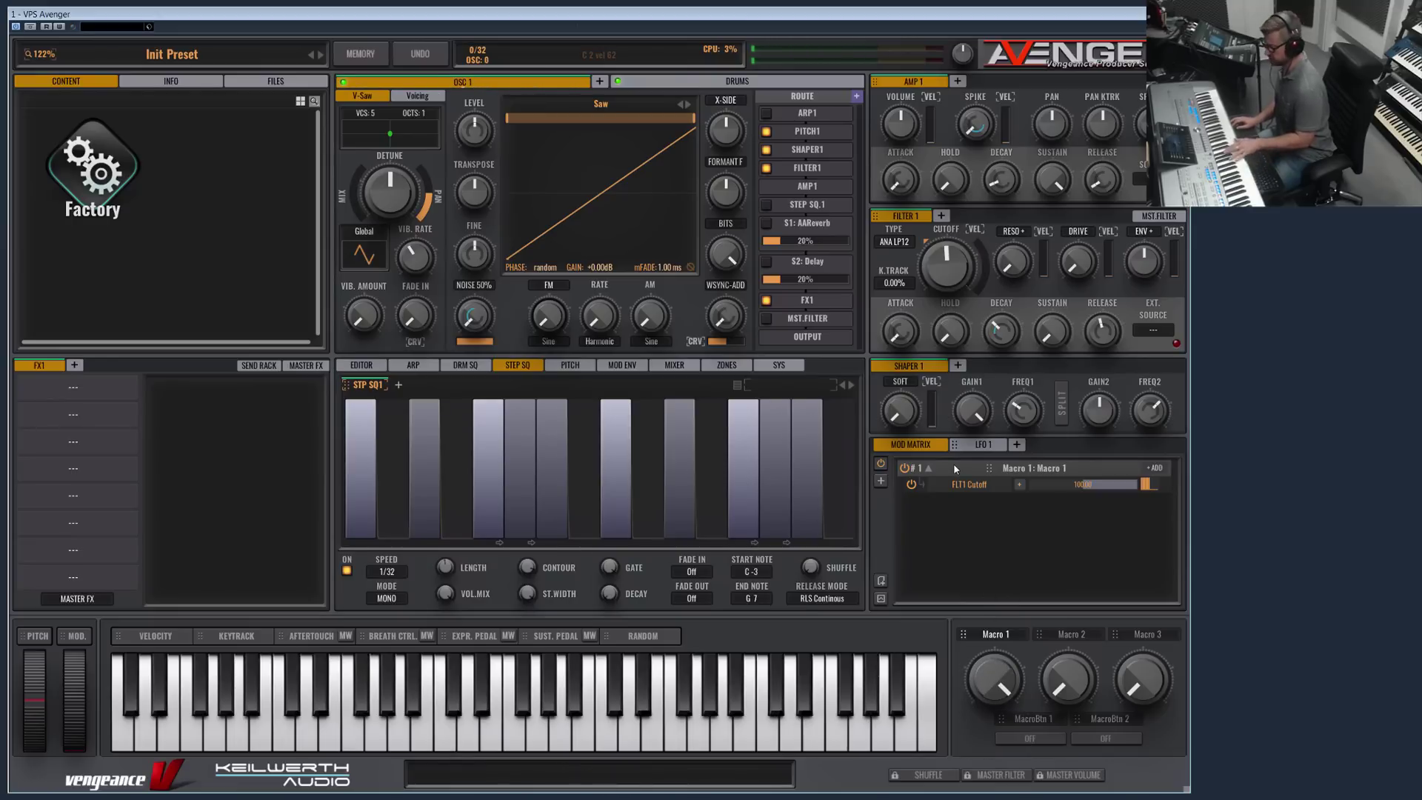
pyautogui.moveTo(988, 663); pyautogui.dragTo(1003, 726)
pyautogui.moveTo(998, 663)
pyautogui.mouseDown()
pyautogui.moveTo(998, 696)
pyautogui.moveTo(1002, 591)
pyautogui.moveTo(1022, 558)
pyautogui.moveTo(1018, 644)
pyautogui.mouseUp()
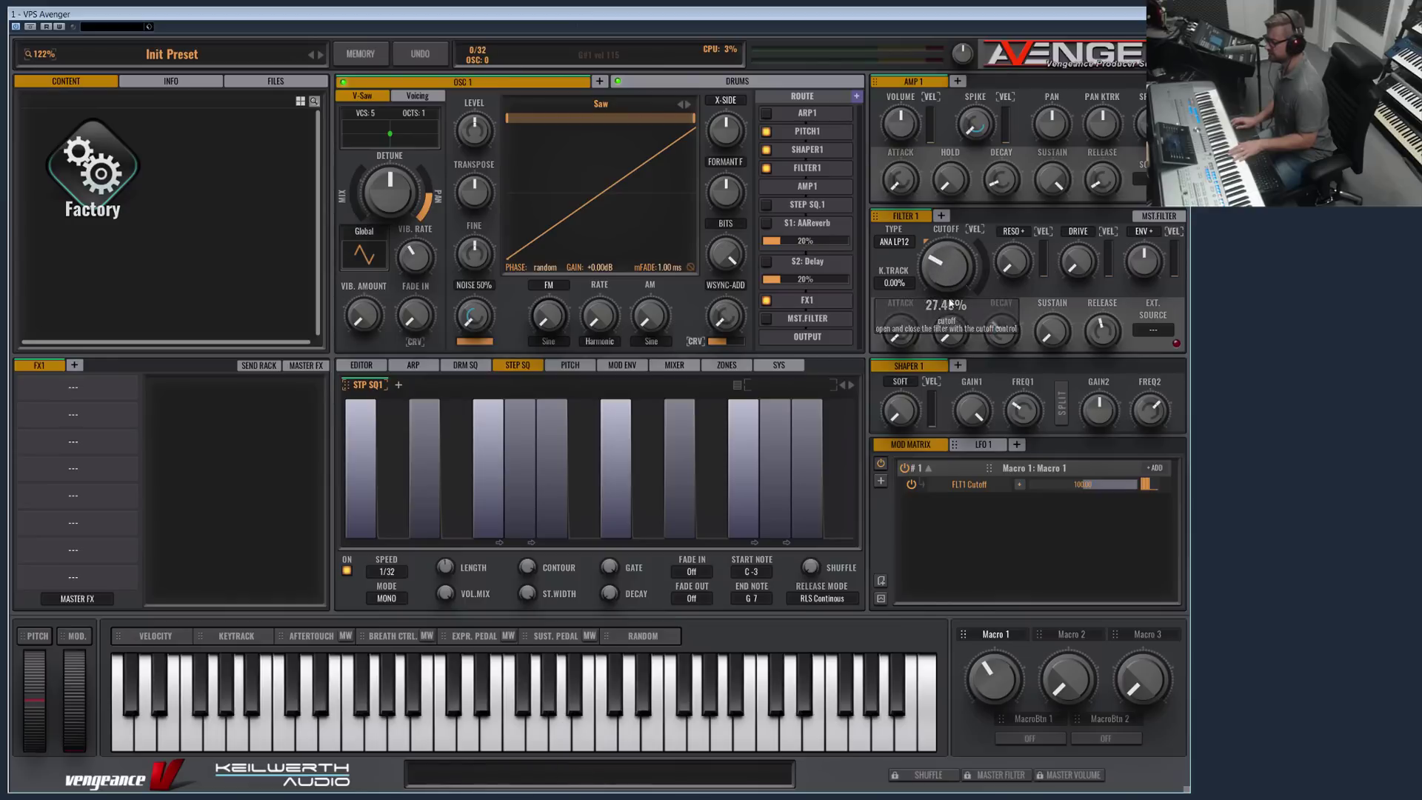
pyautogui.moveTo(1000, 666); pyautogui.dragTo(1005, 757)
# Switch the FLT1 Cutoff slot to percent mode, and try Macro 1 with Filter 1's cutoff at 49.59% and at zero.
pyautogui.moveTo(936, 273); pyautogui.dragTo(935, 226)
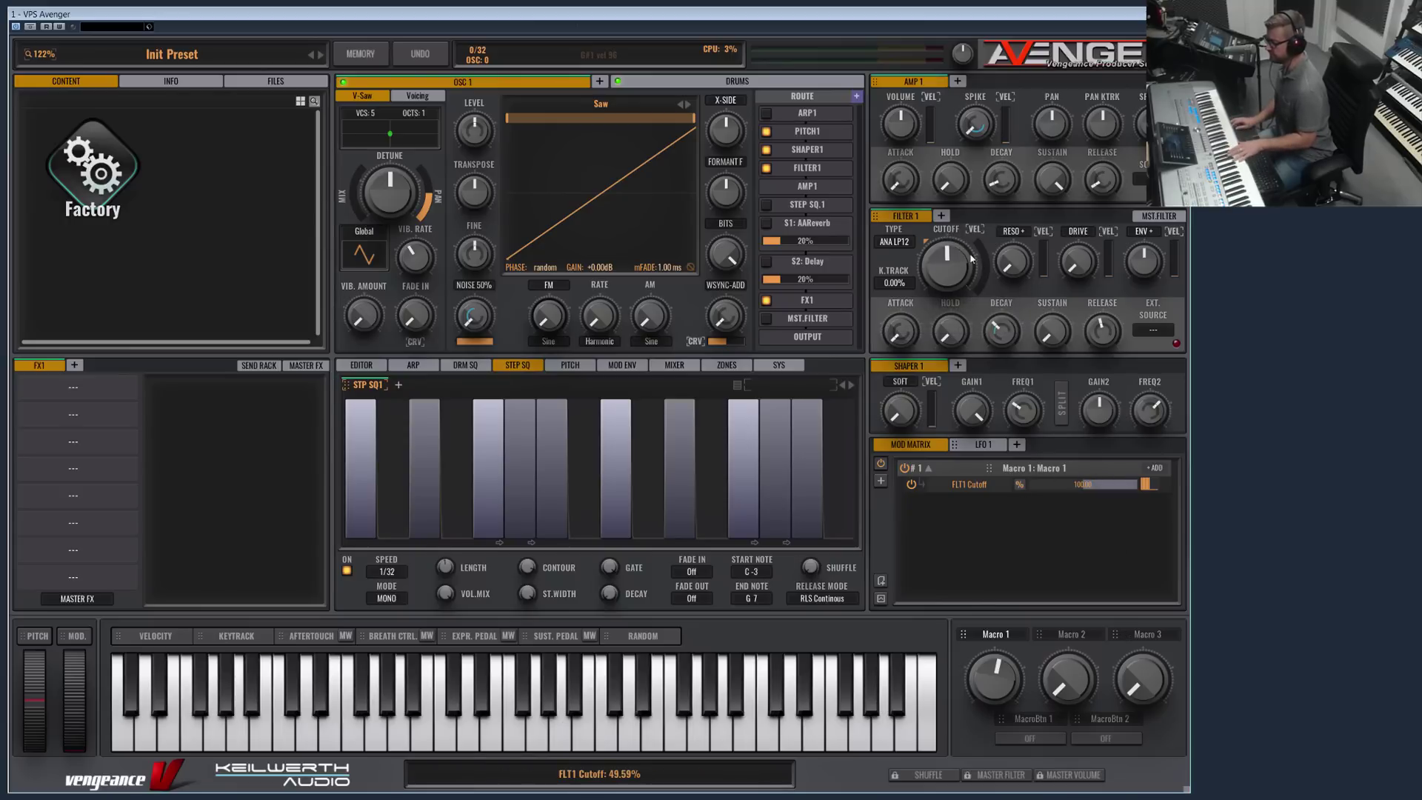
pyautogui.moveTo(962, 278); pyautogui.dragTo(961, 272)
pyautogui.moveTo(984, 700); pyautogui.dragTo(1012, 652)
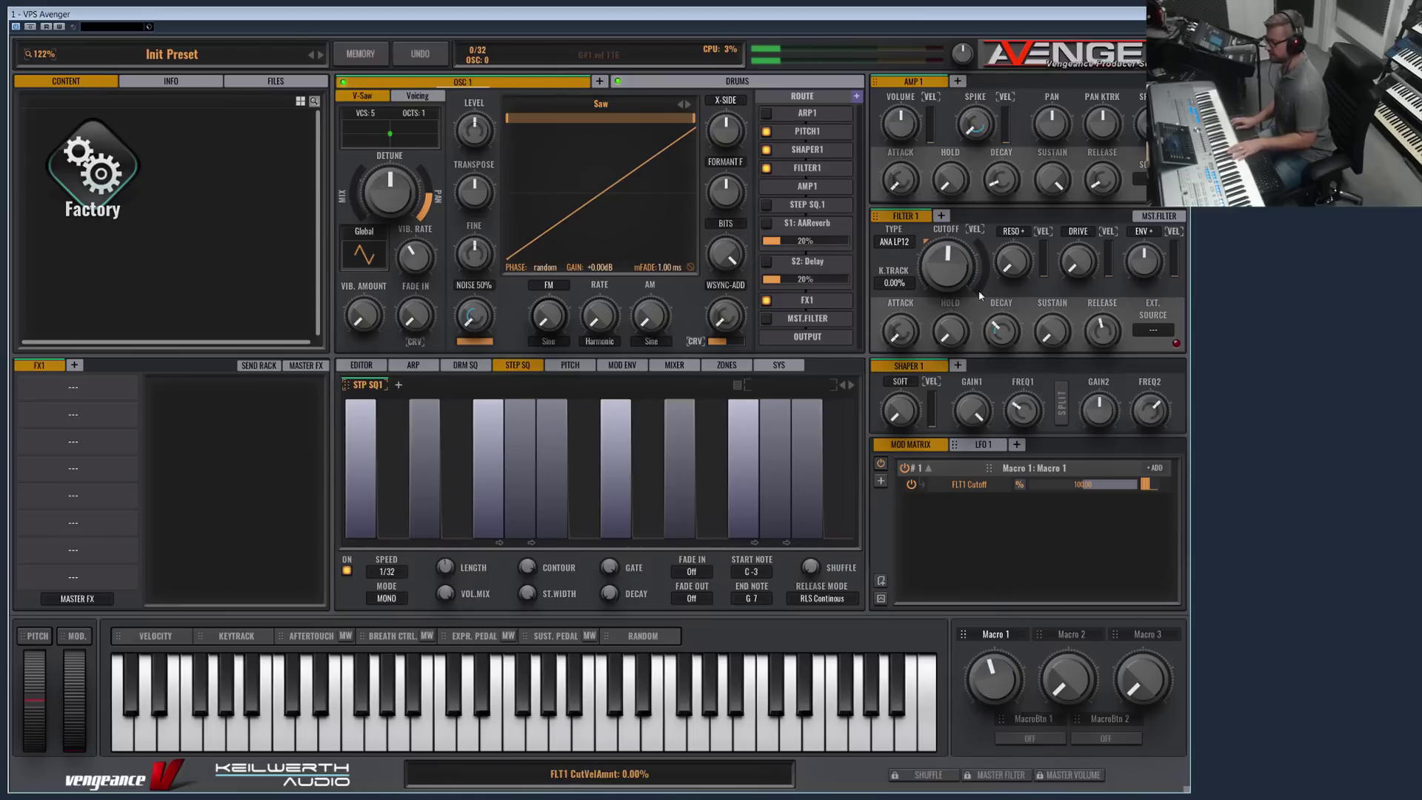
pyautogui.moveTo(946, 264)
pyautogui.mouseDown()
pyautogui.moveTo(958, 352)
pyautogui.moveTo(937, 271)
pyautogui.mouseUp()
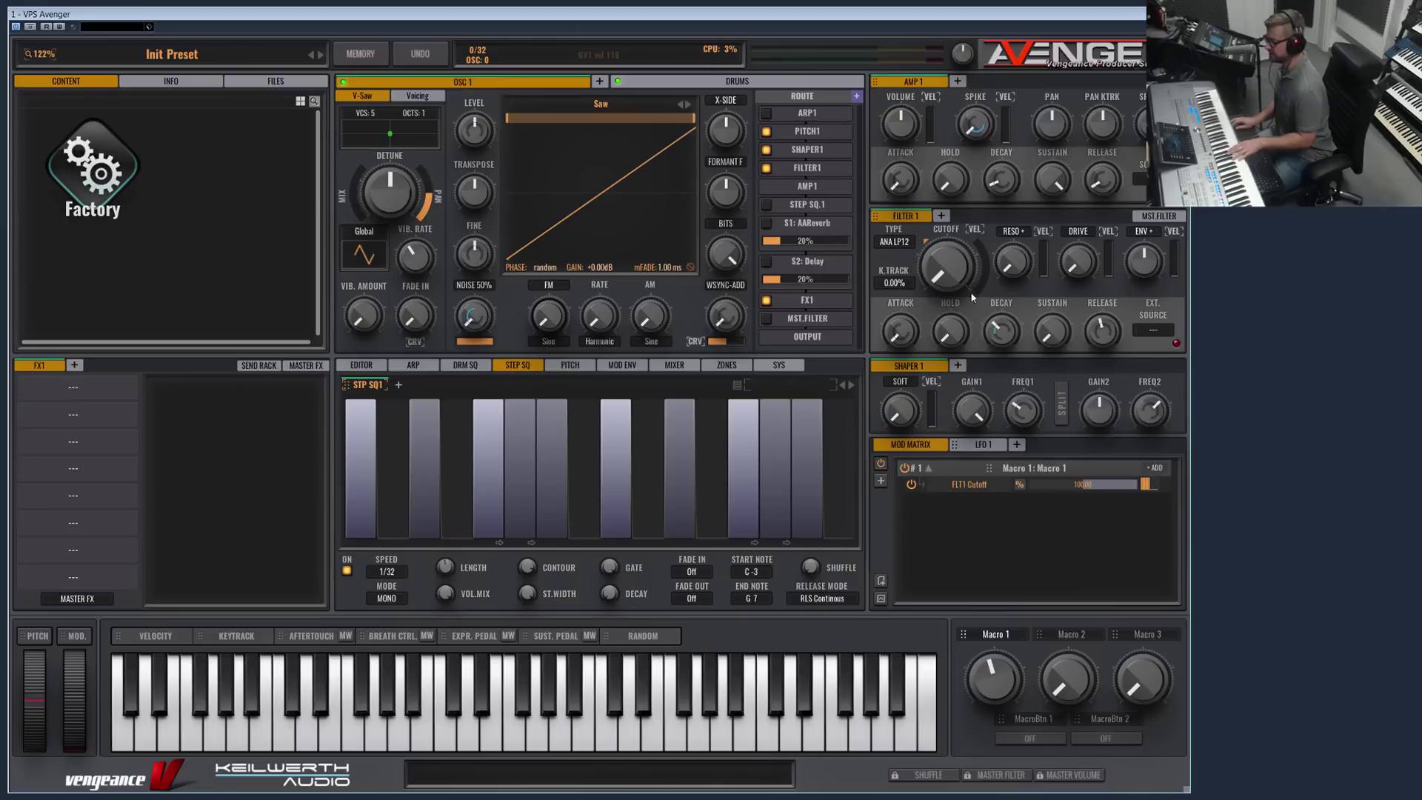
pyautogui.moveTo(992, 676); pyautogui.dragTo(990, 561)
# Raise Filter 1's cutoff well above midway and sweep Macro 1 to its maximum to compare the remaining modulation modes.
pyautogui.moveTo(946, 266); pyautogui.dragTo(979, 165)
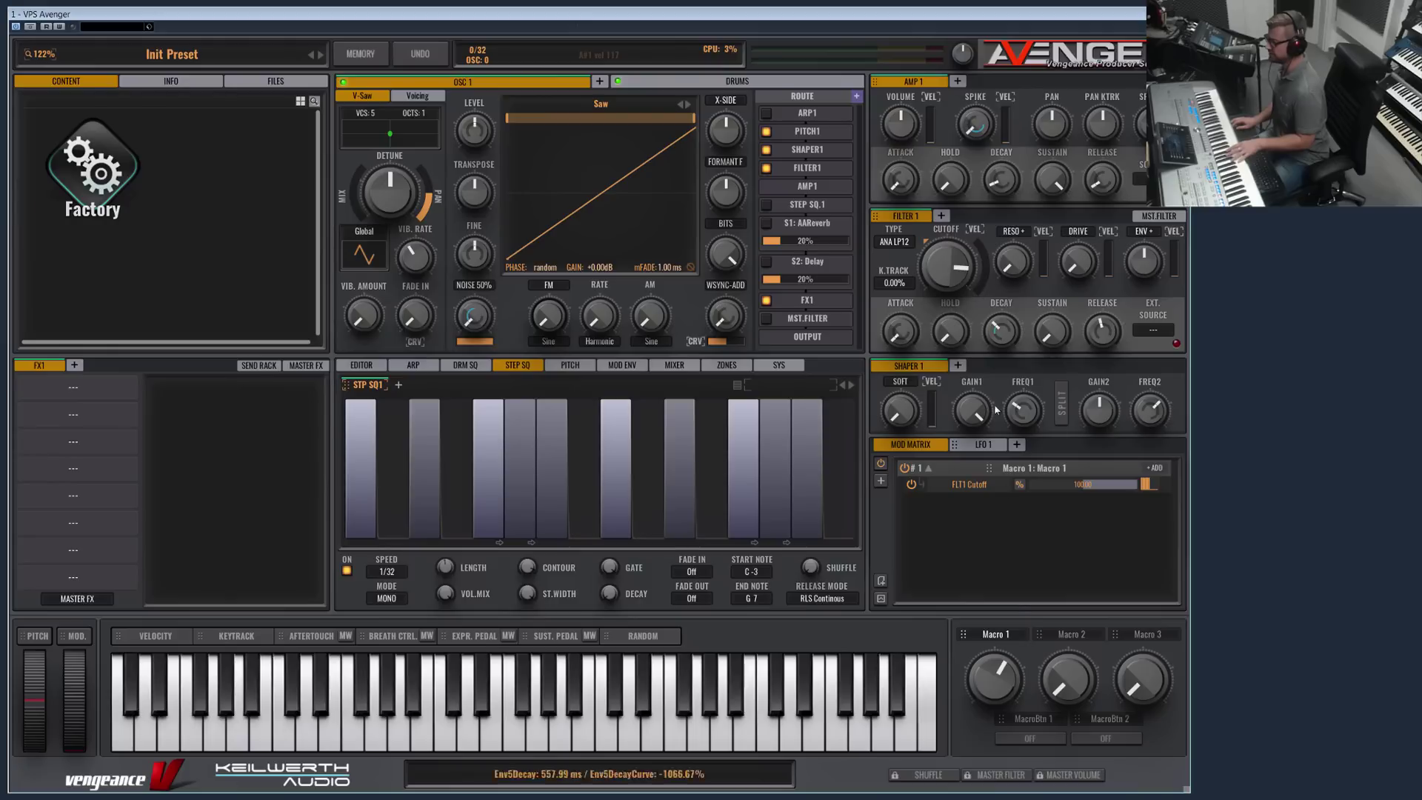
pyautogui.moveTo(993, 673); pyautogui.dragTo(1025, 545)
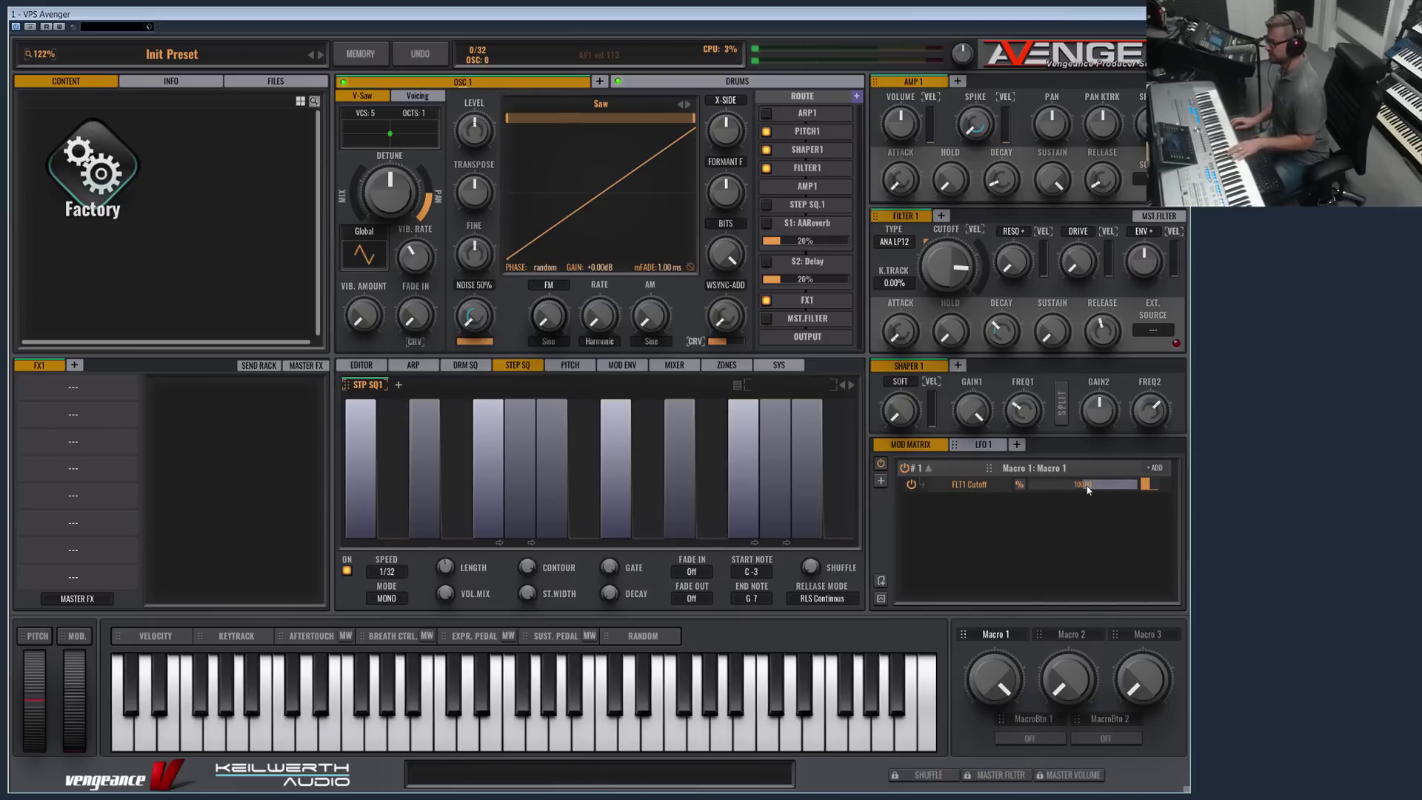
pyautogui.moveTo(1015, 657); pyautogui.dragTo(1007, 518)
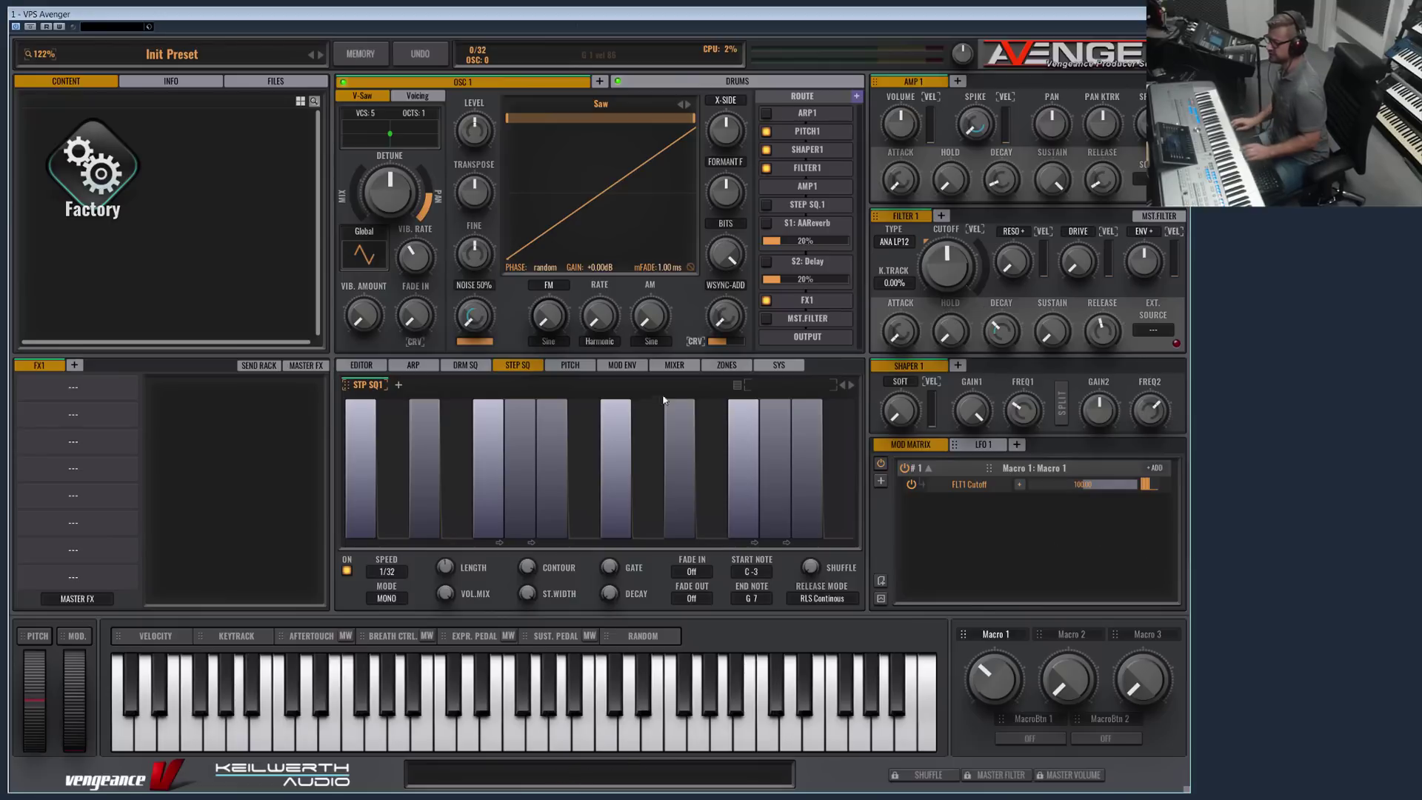
# Assign Step Seq 1 to Filter 1's cutoff at full positive amount, with the Macro 1 group collapsed and the cutoff knob at zero.
pyautogui.moveTo(350, 388); pyautogui.dragTo(962, 309)
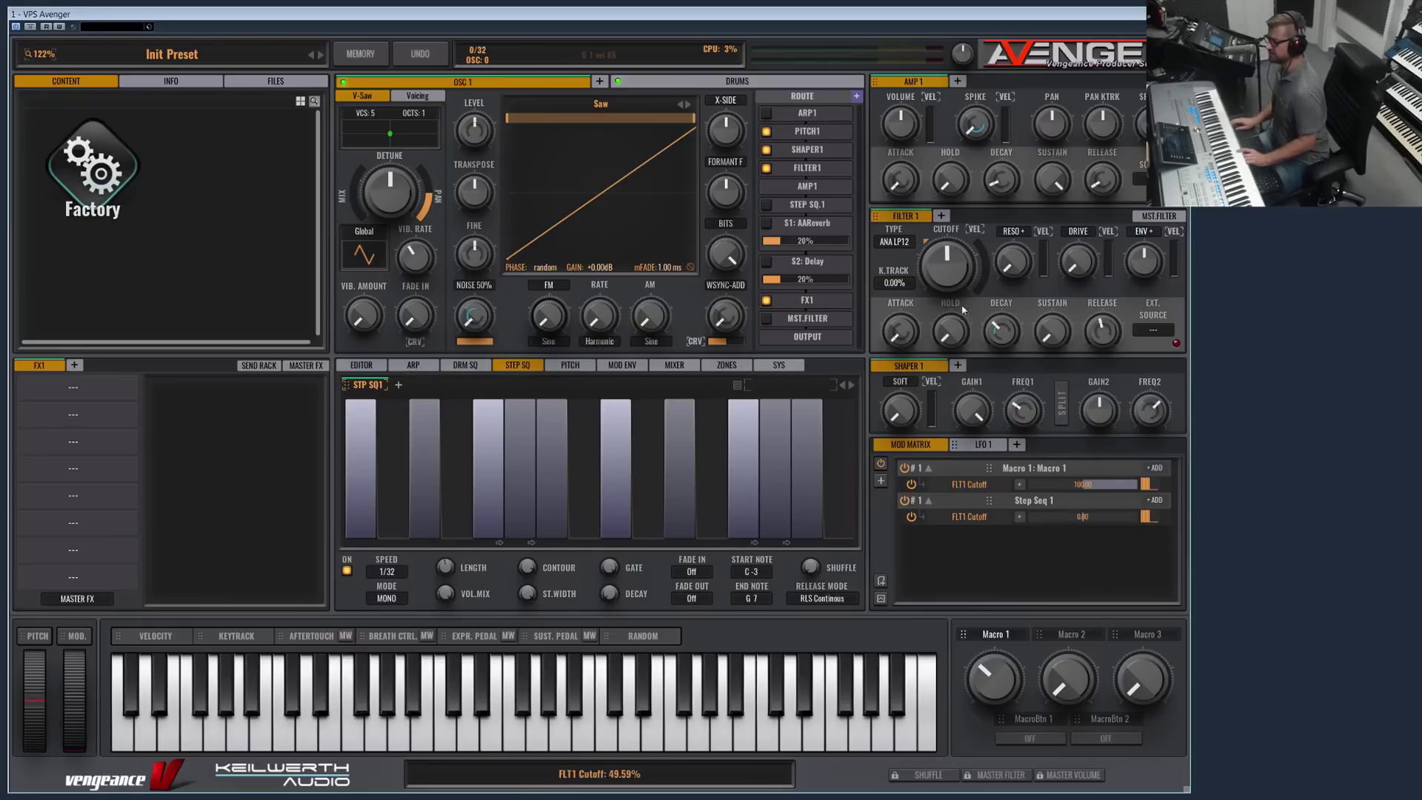
pyautogui.click(928, 471)
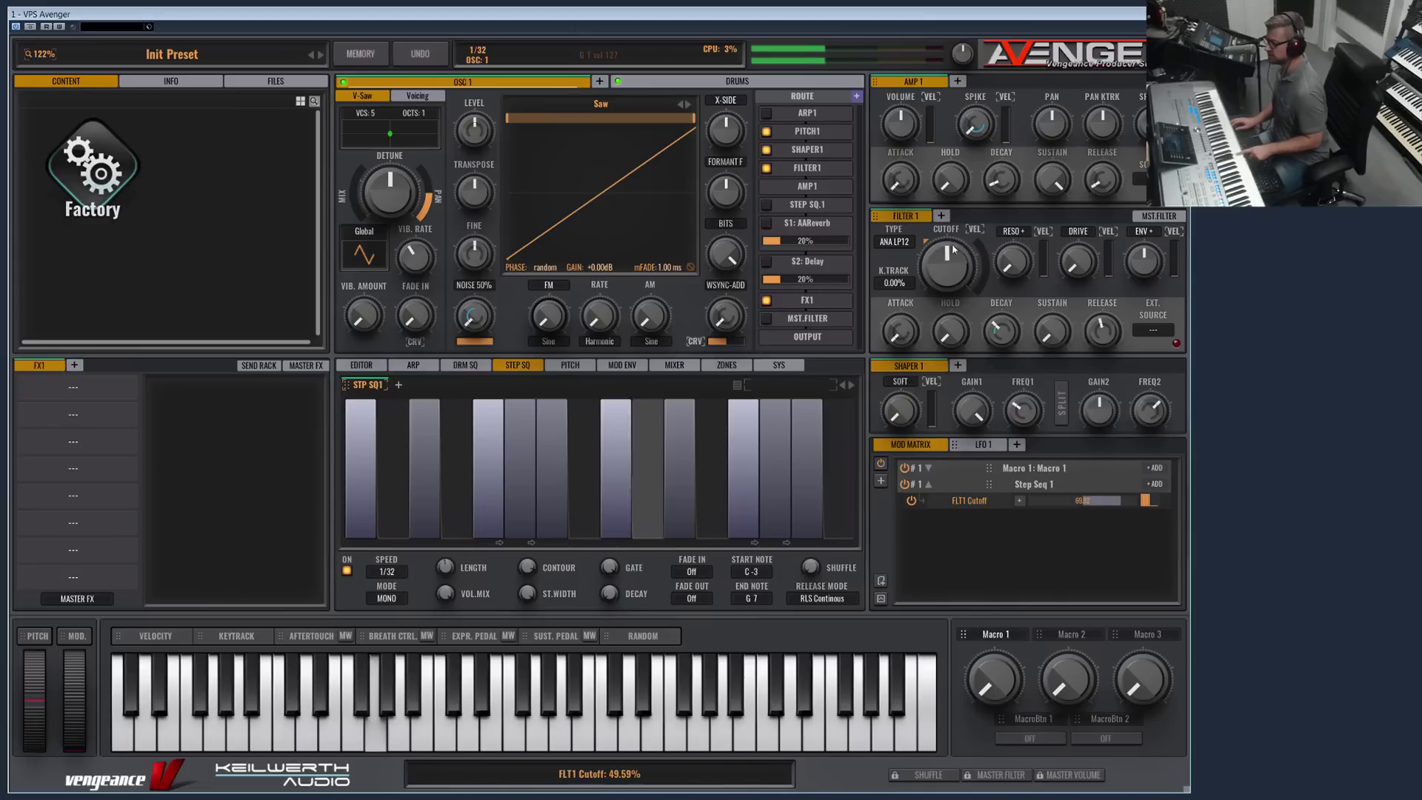
pyautogui.moveTo(951, 264); pyautogui.dragTo(953, 290)
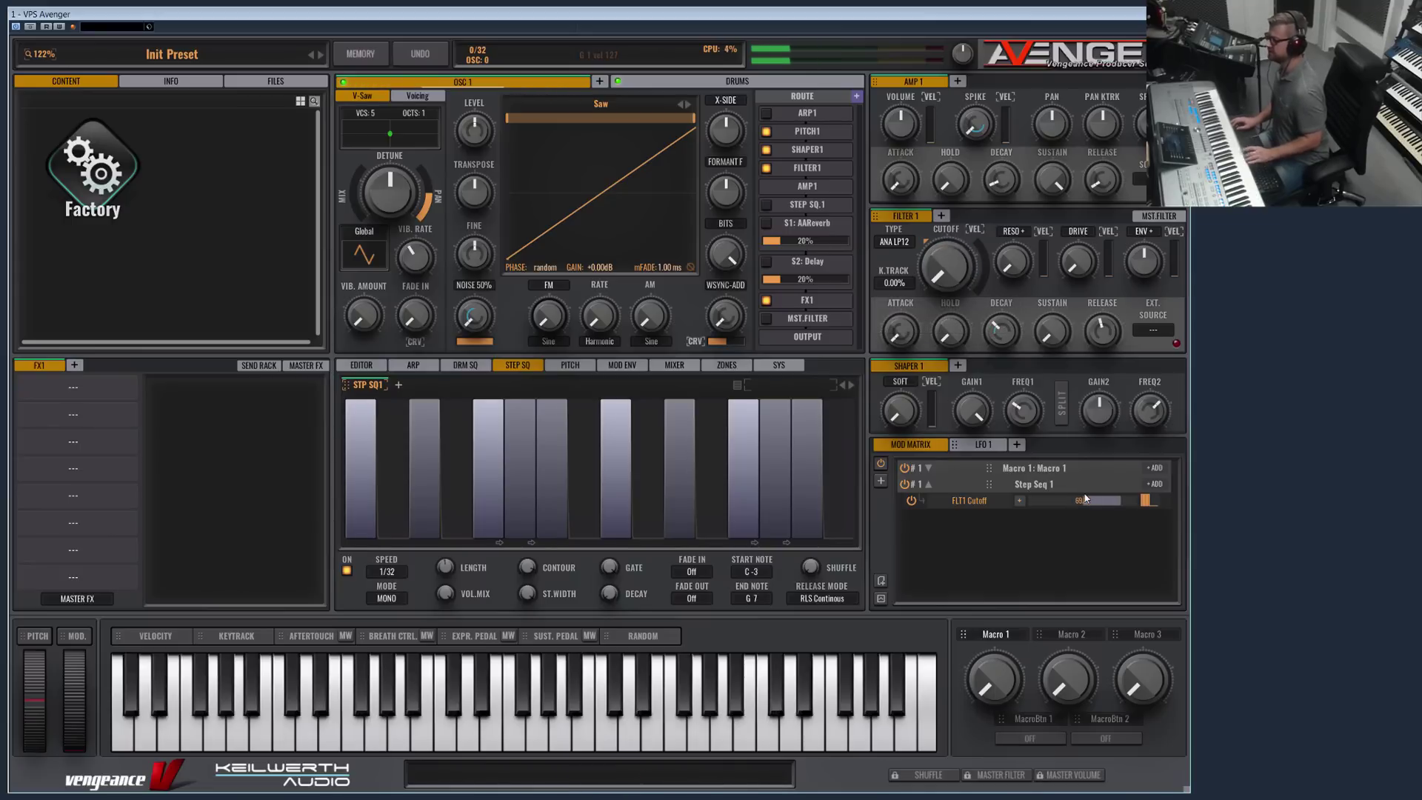
pyautogui.moveTo(1113, 510); pyautogui.dragTo(1130, 509)
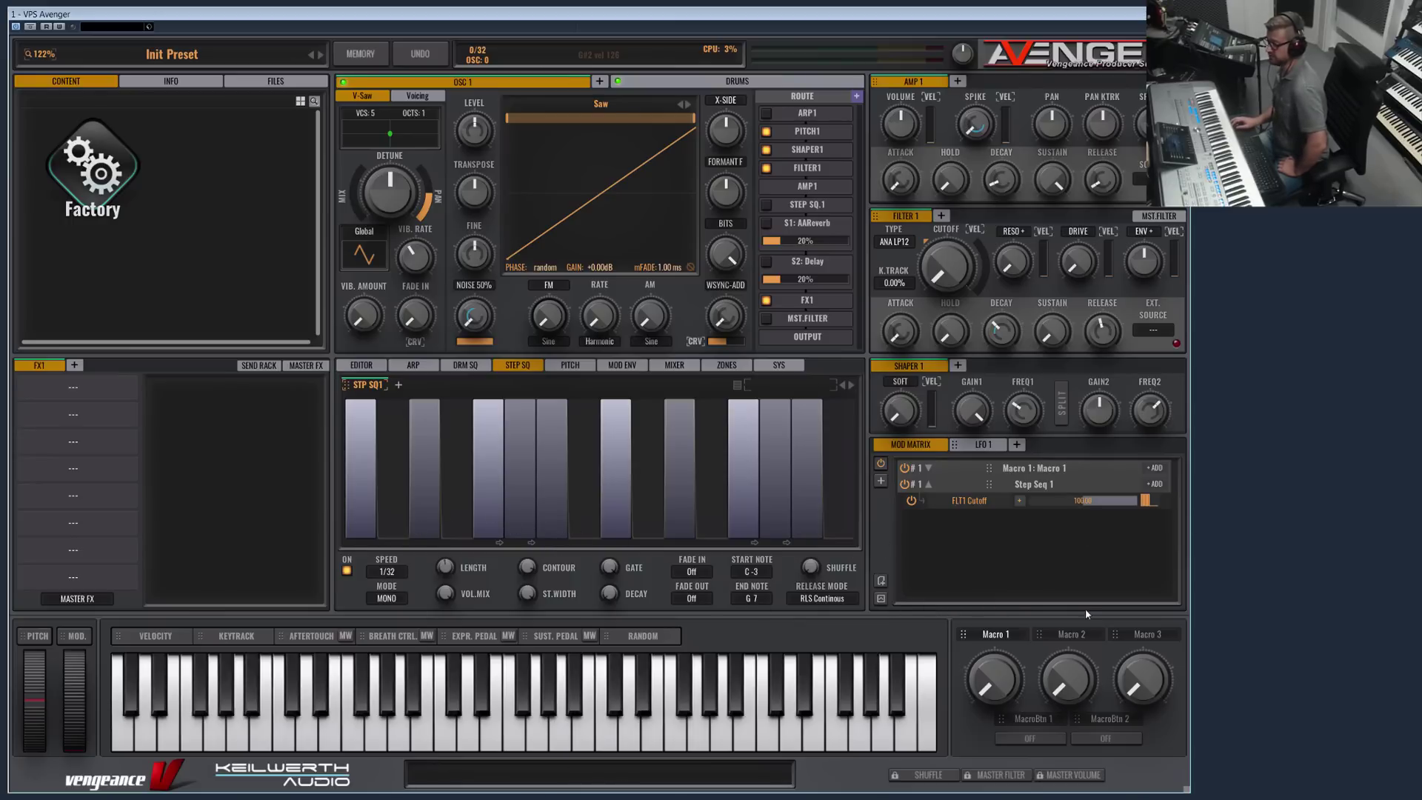
pyautogui.click(976, 446)
pyautogui.click(920, 444)
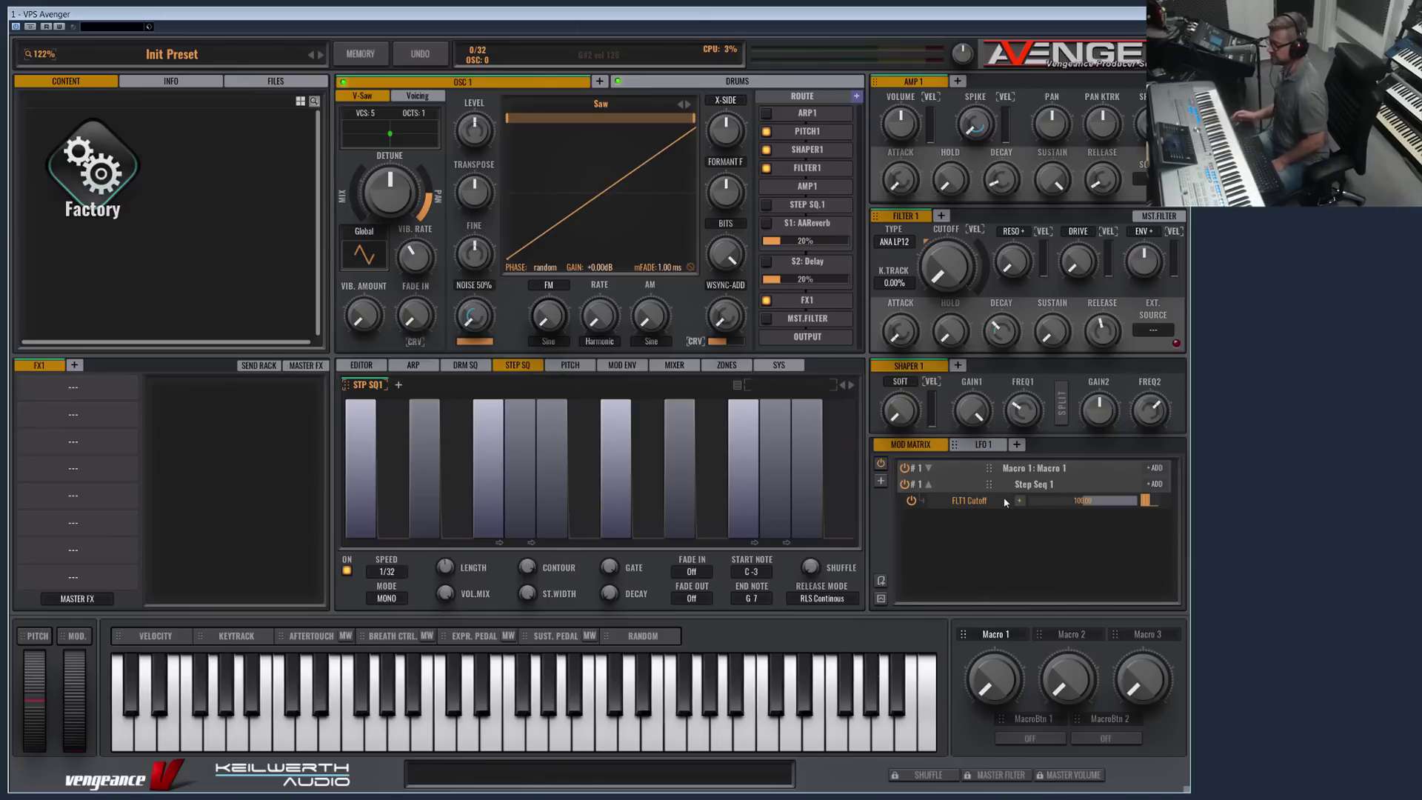